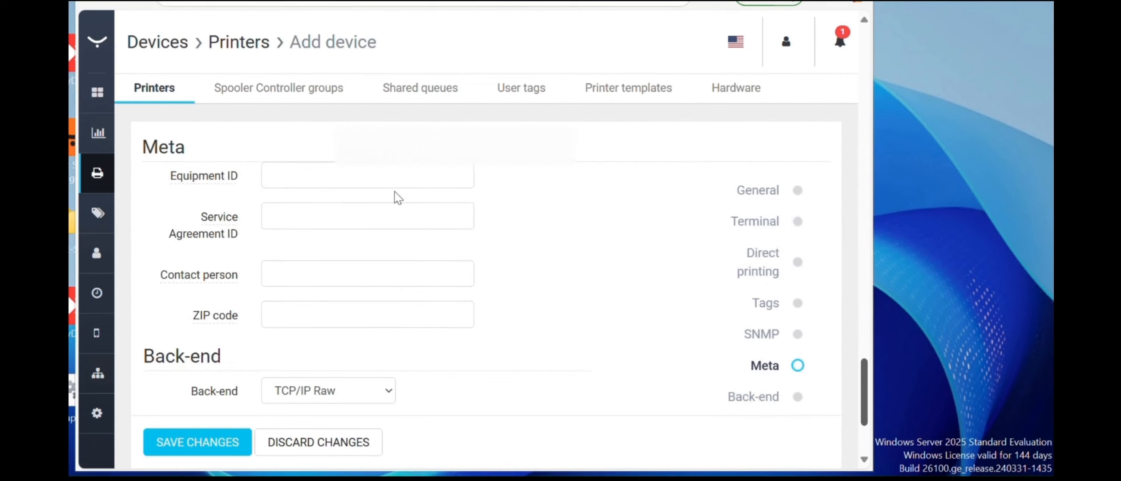
pyautogui.scroll(-3, 865, 356)
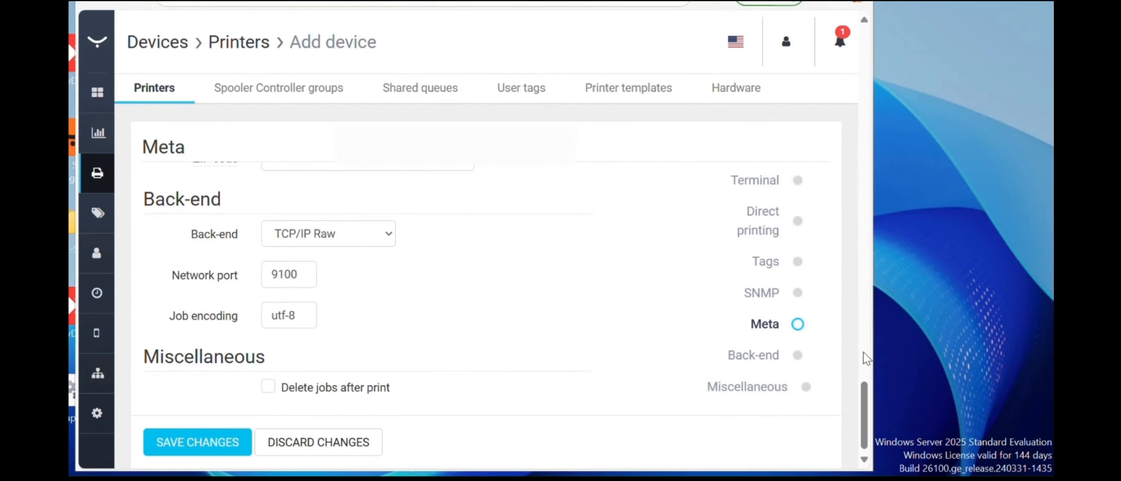
# - Enter the SNMP authentication password for printer Test X and save the device
pyautogui.scroll(7, 865, 356)
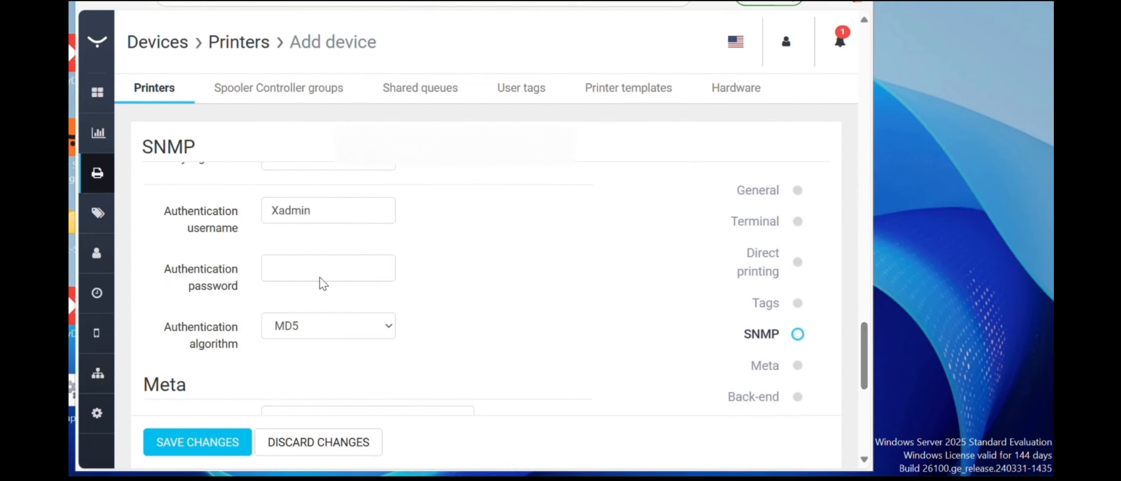
pyautogui.click(278, 267)
pyautogui.write('X•••••••••')
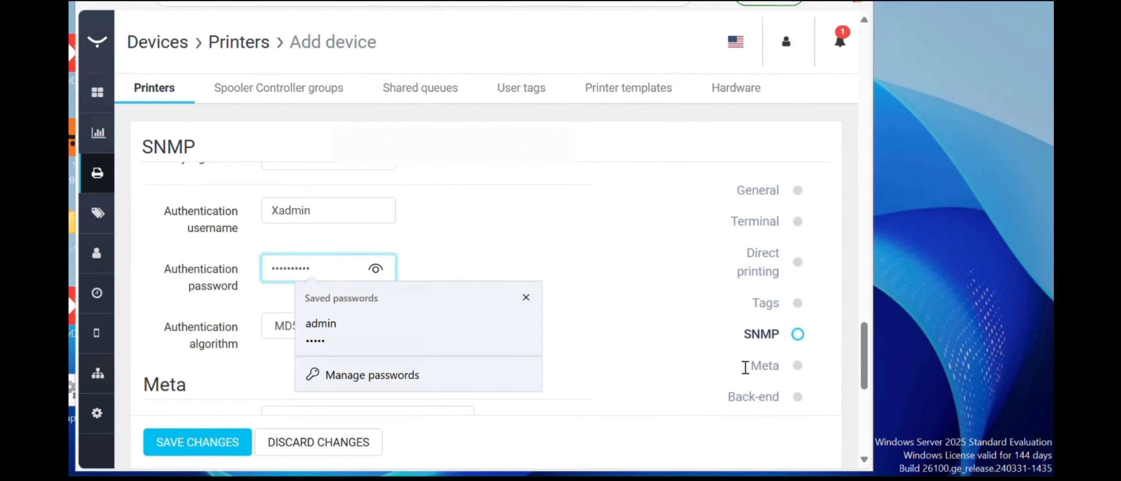
pyautogui.moveTo(865, 350); pyautogui.dragTo(872, 411)
pyautogui.scroll(-3, 873, 412)
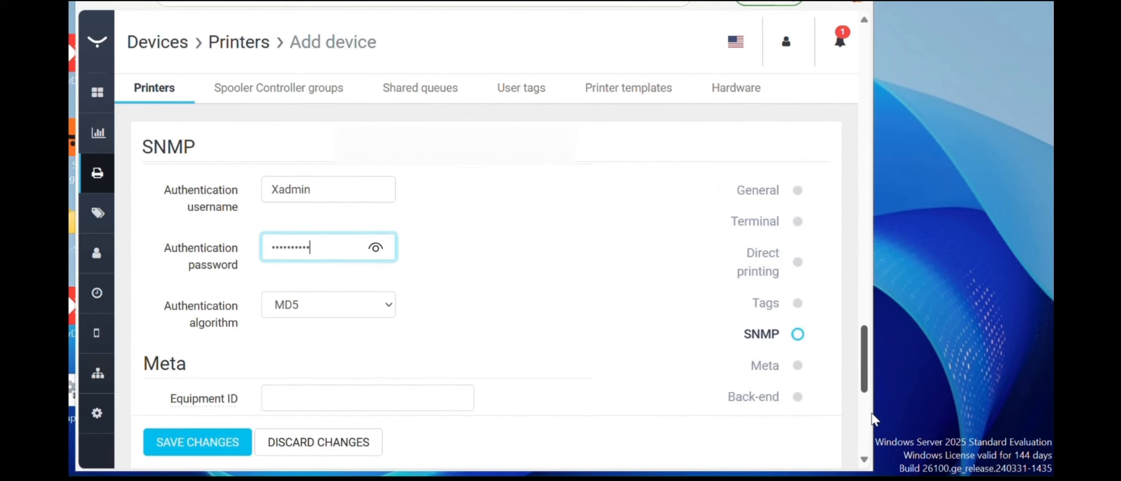
pyautogui.scroll(-5, 445, 427)
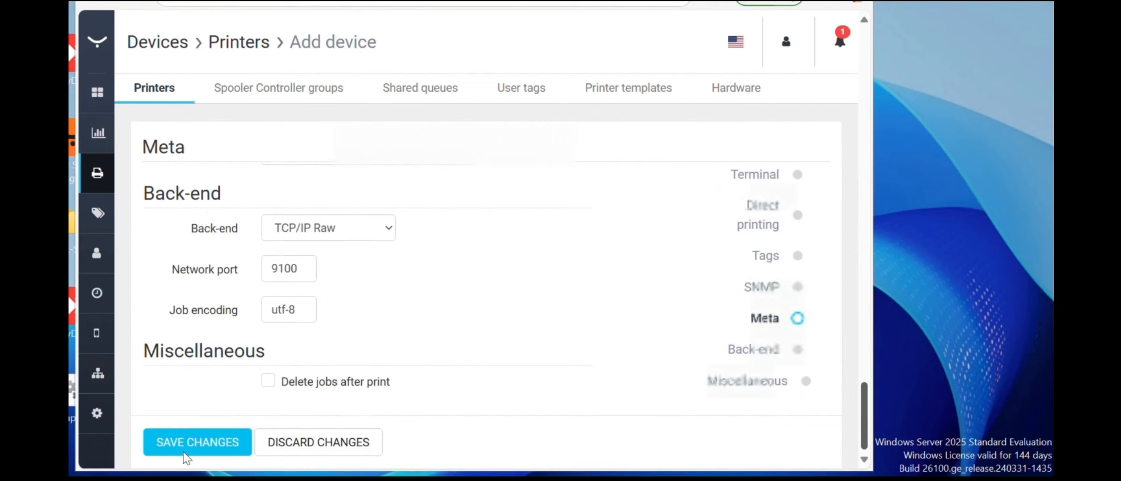
pyautogui.click(187, 444)
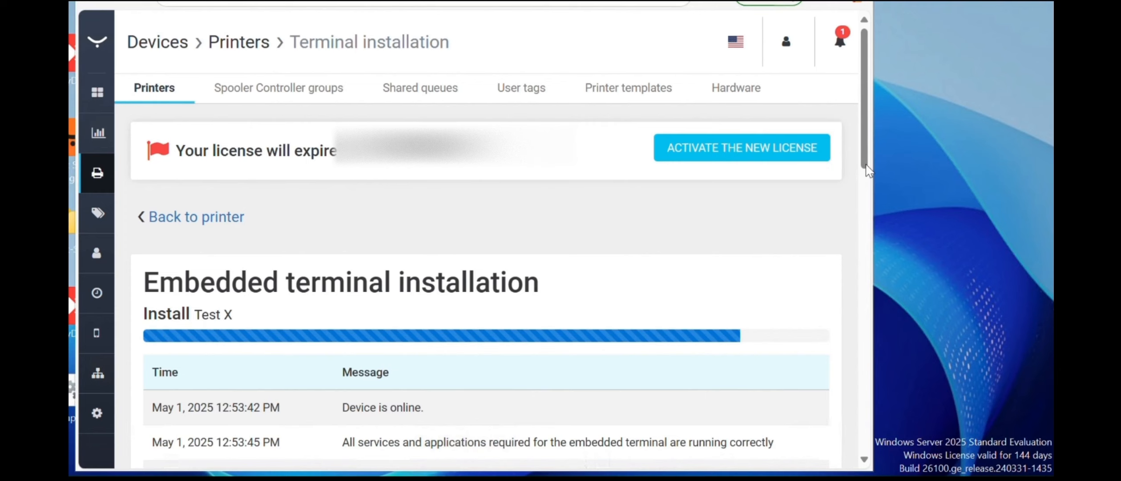
# - Scroll the terminal installation log down to 'Device installation is complete'
pyautogui.scroll(-2, 866, 178)
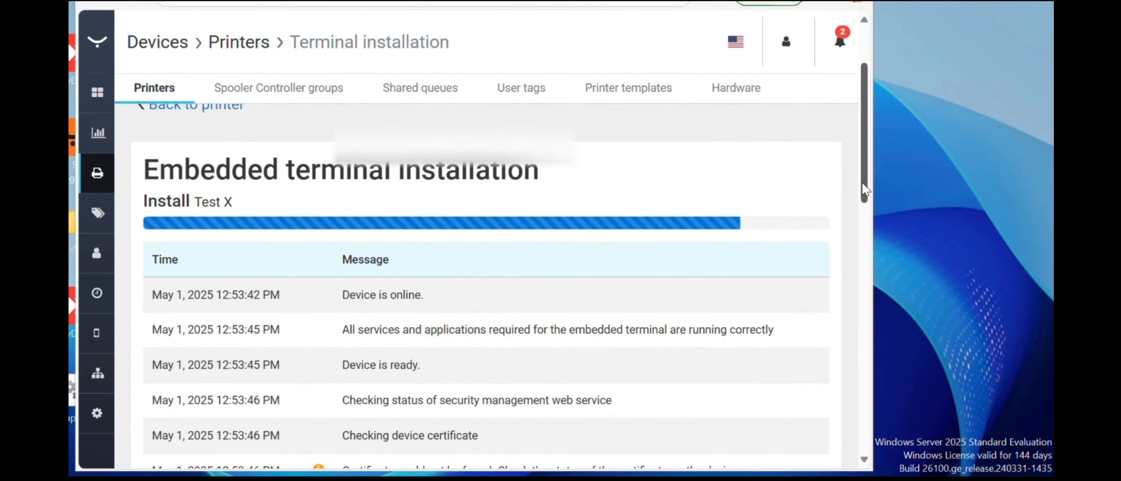
pyautogui.scroll(-4, 865, 187)
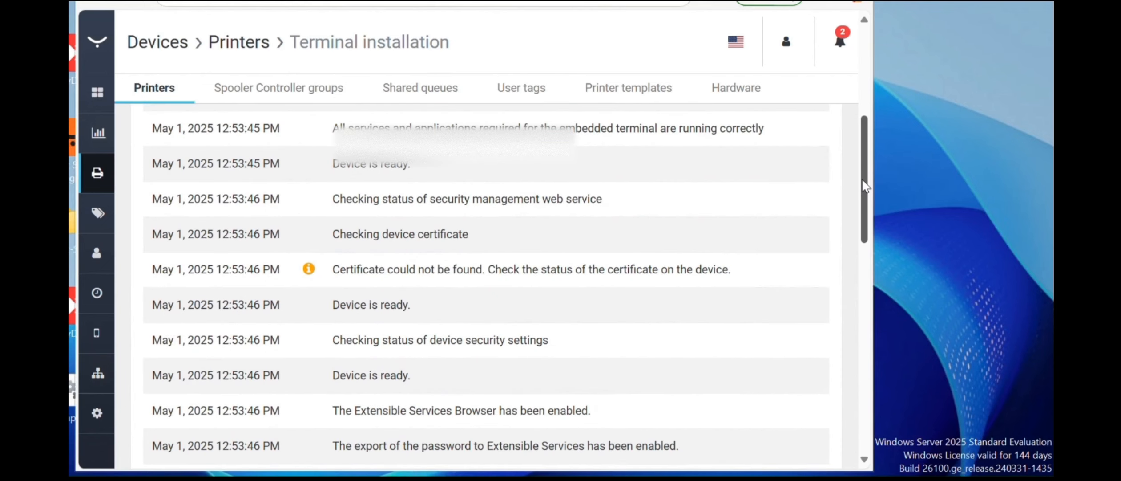
pyautogui.moveTo(862, 179); pyautogui.dragTo(862, 181)
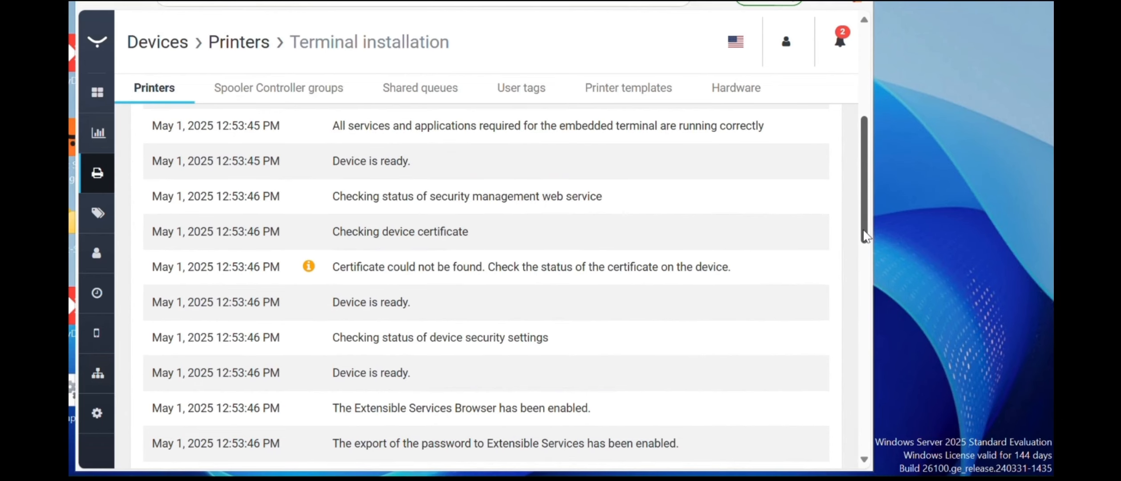
pyautogui.scroll(-1, 868, 250)
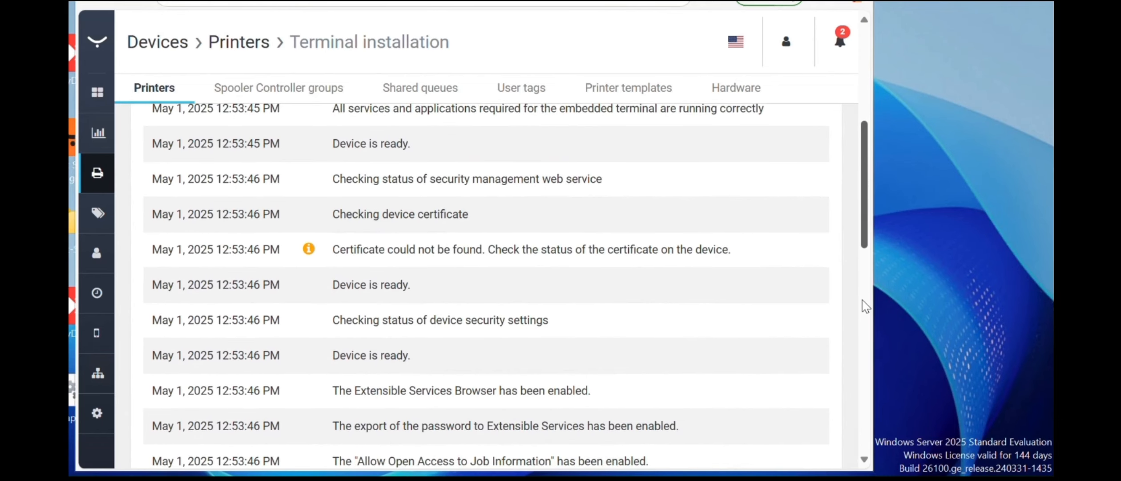
pyautogui.scroll(-4, 862, 304)
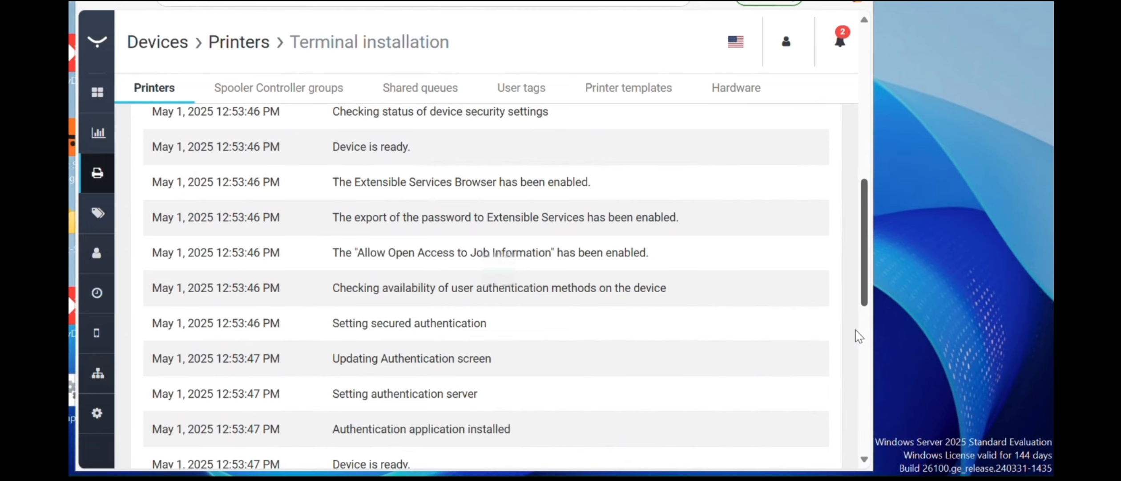
pyautogui.scroll(-5, 859, 336)
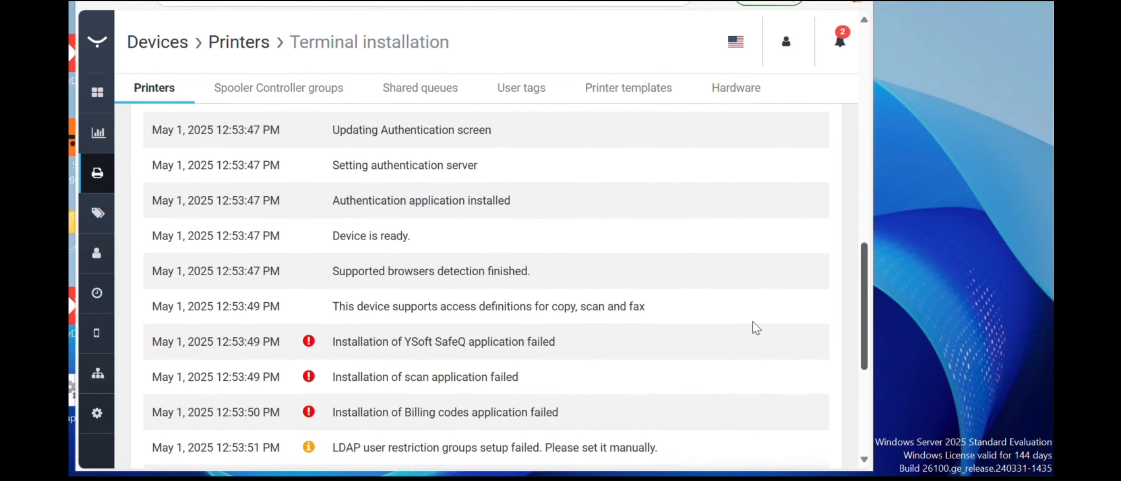
pyautogui.scroll(-5, 609, 256)
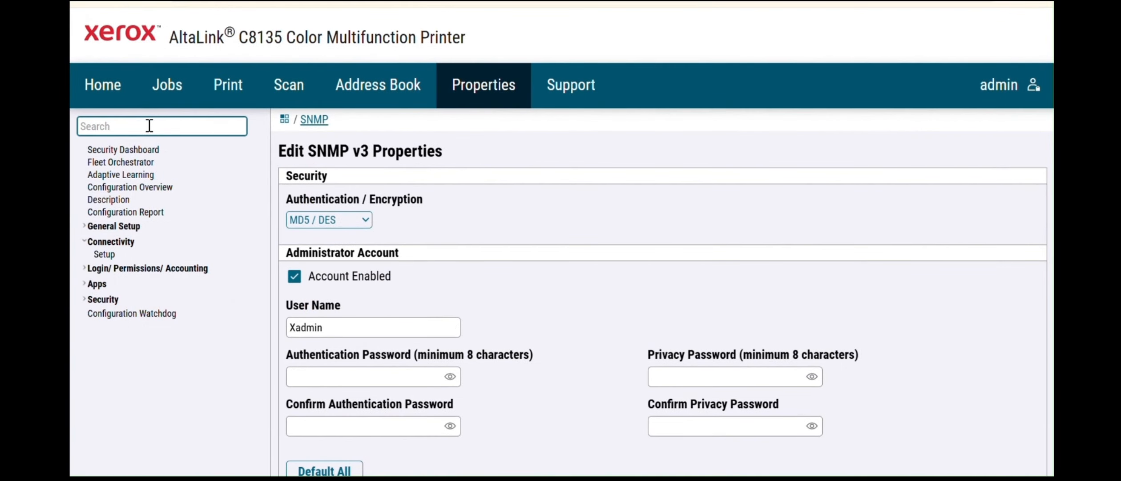
# - Search 'date' and open the Date and Time settings to check them
pyautogui.write('date')
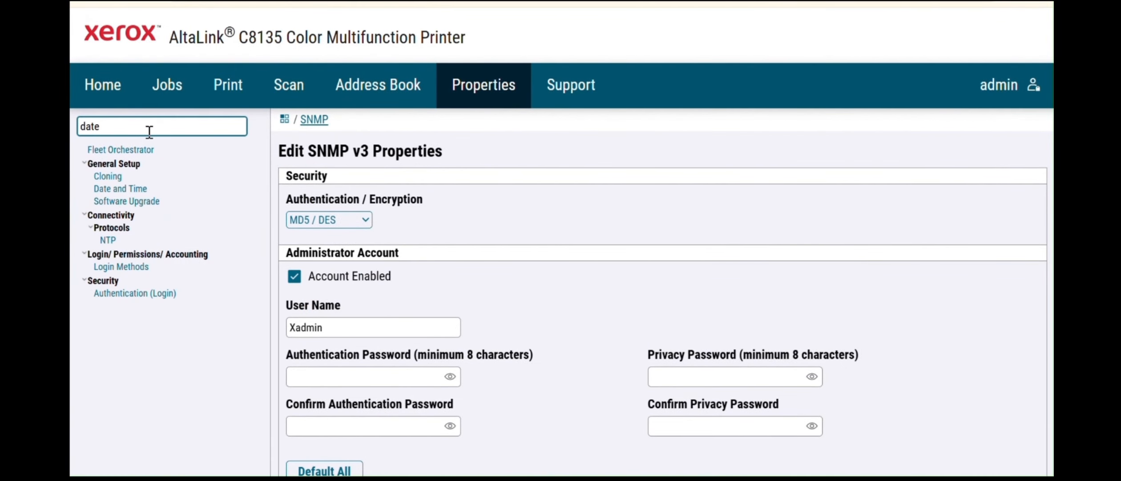
pyautogui.click(132, 192)
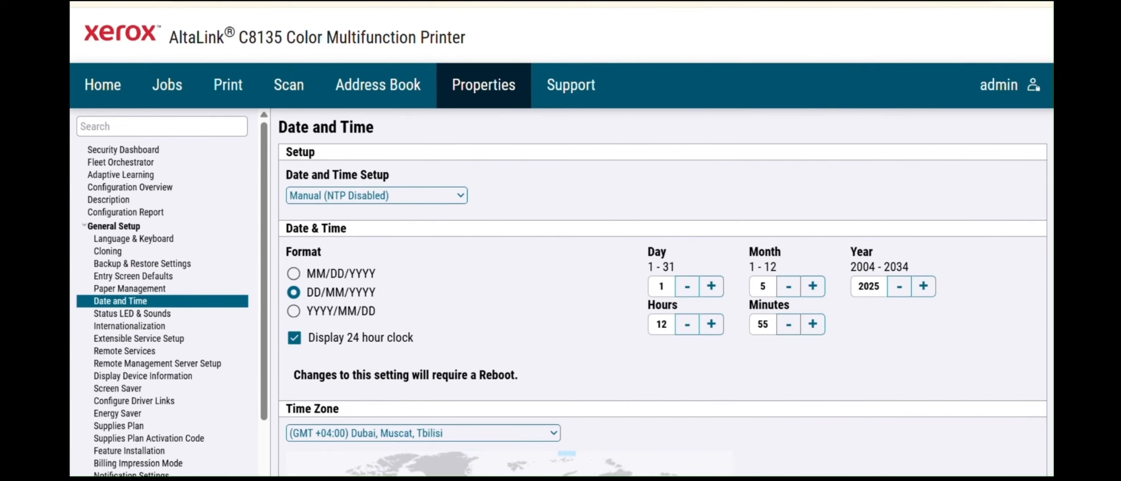
pyautogui.scroll(1, 267, 192)
# - Search 'cert' and open the Security Certificates page
pyautogui.click(113, 126)
pyautogui.write('cert')
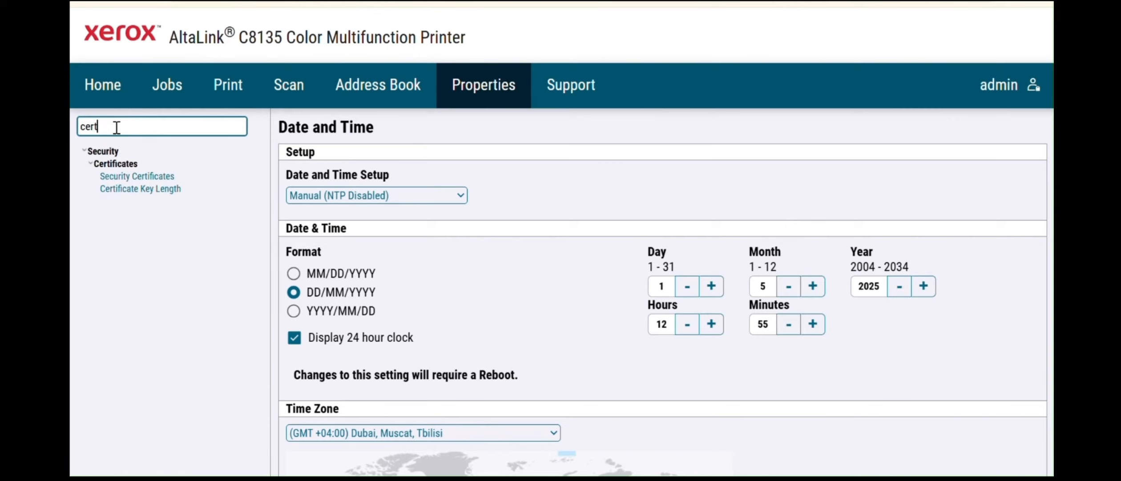
pyautogui.click(170, 177)
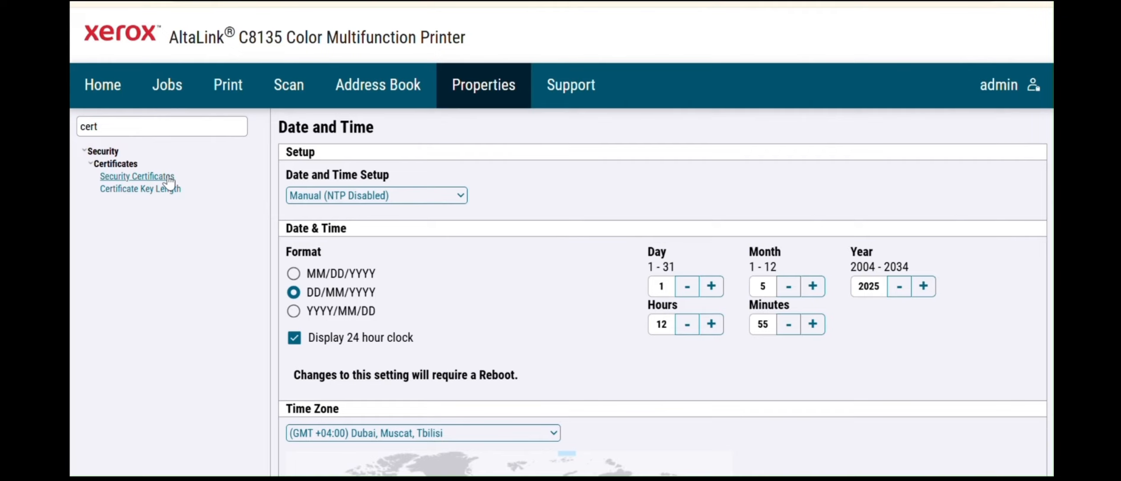
pyautogui.click(170, 180)
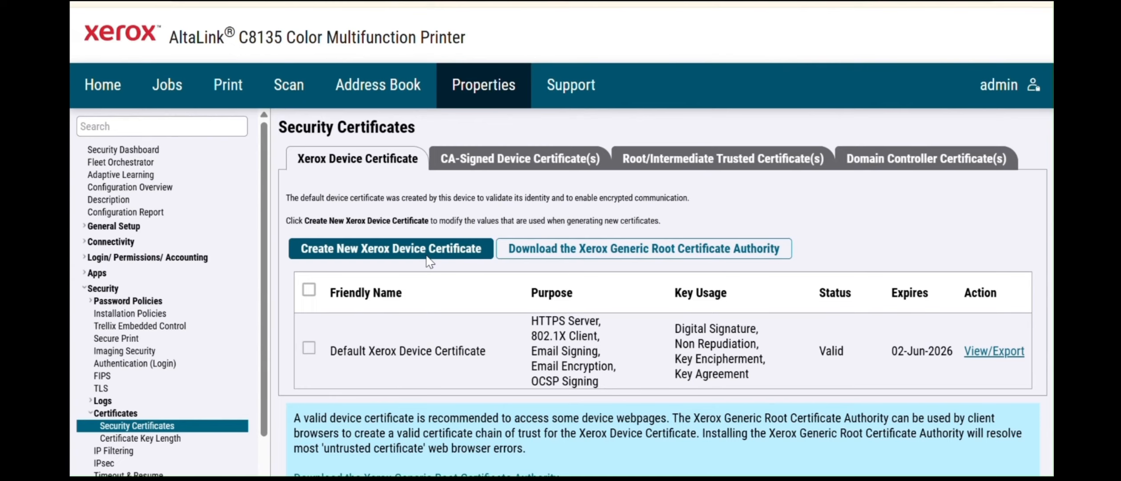
# - Create a new Xerox device certificate with 5000 days of validity, accepting the restart warning
pyautogui.click(429, 261)
pyautogui.click(637, 134)
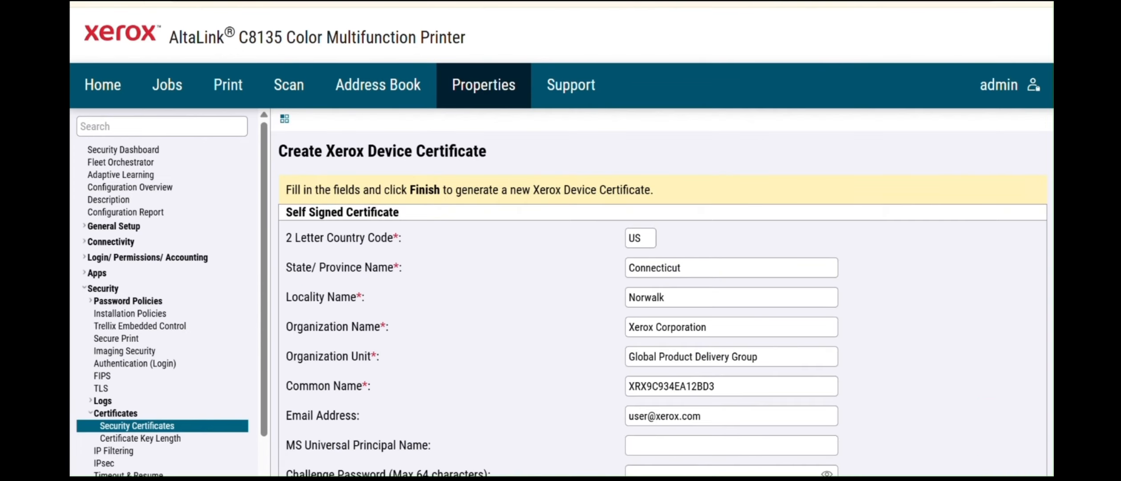
pyautogui.scroll(-4, 662, 291)
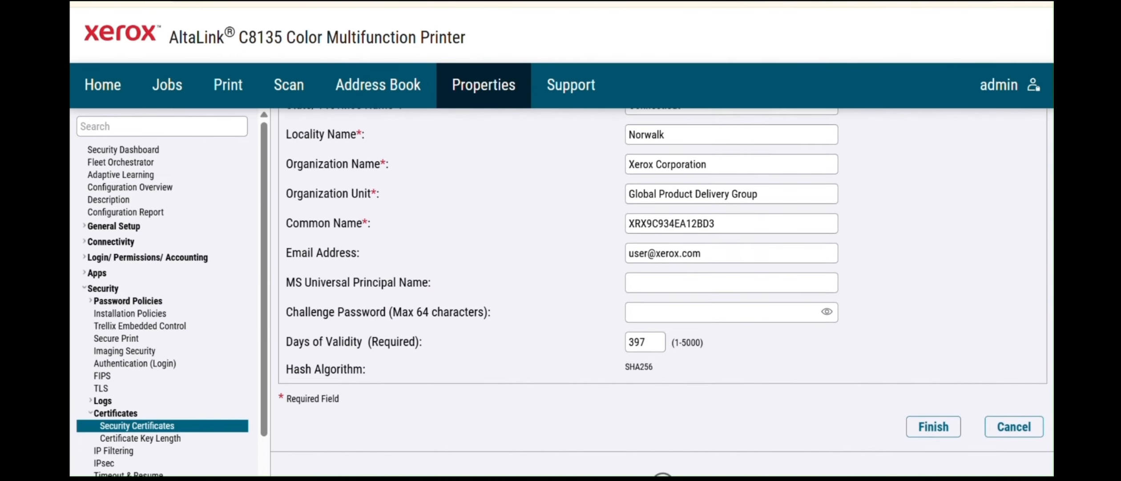
pyautogui.doubleClick(654, 341)
pyautogui.write('5000')
pyautogui.click(922, 433)
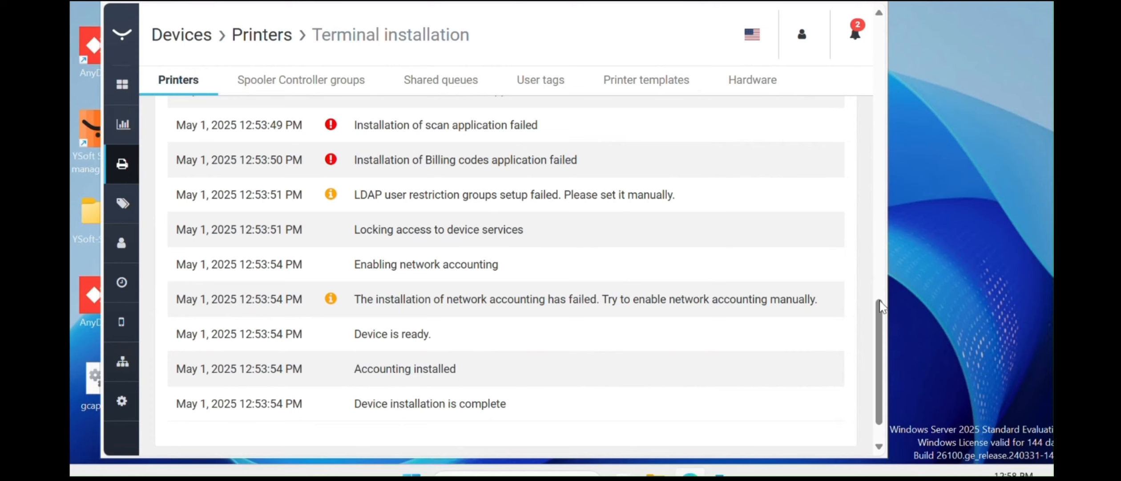
# - Go back from the installation log to the Devices > Printers list showing Test X
pyautogui.scroll(1, 854, 119)
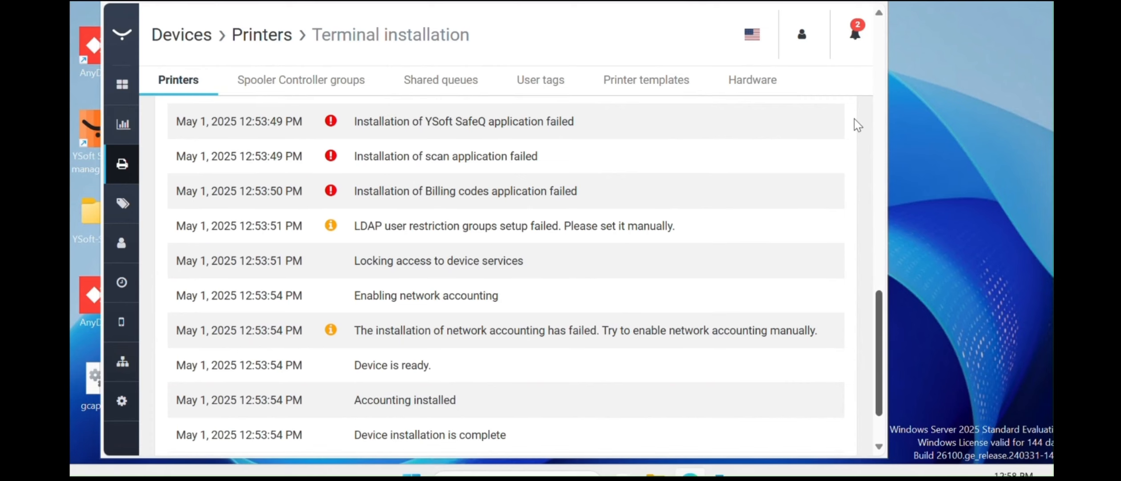
pyautogui.scroll(3, 855, 119)
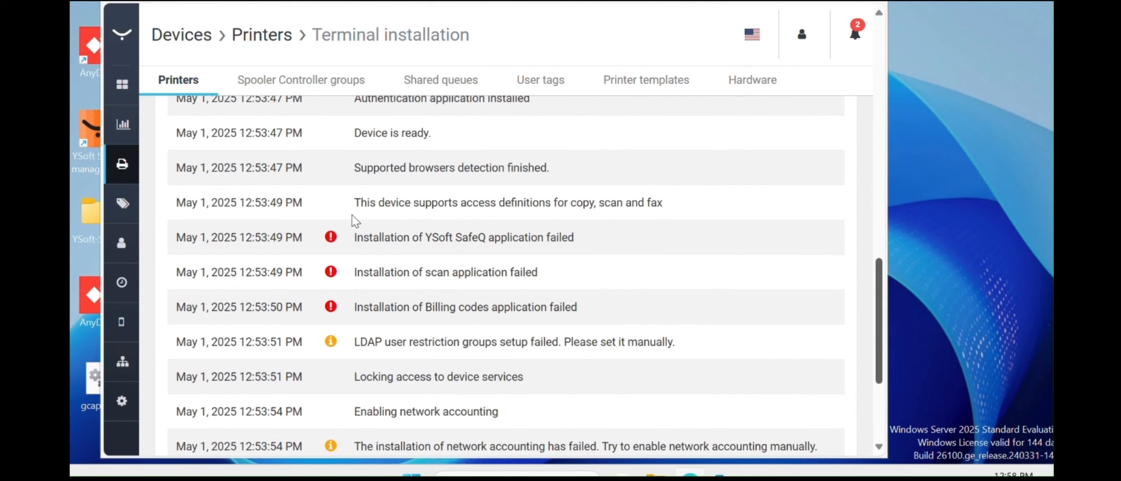
pyautogui.scroll(10, 122, 164)
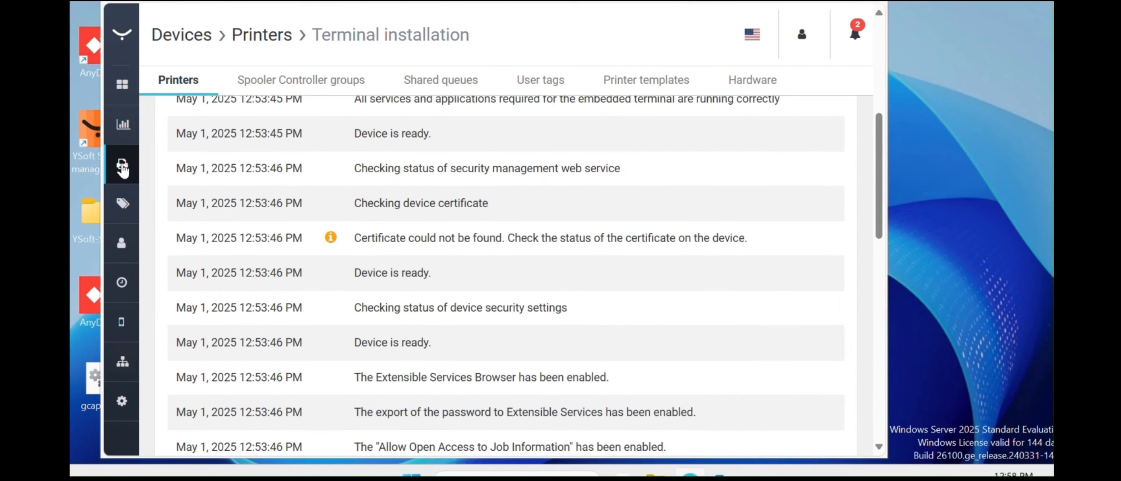
pyautogui.click(122, 167)
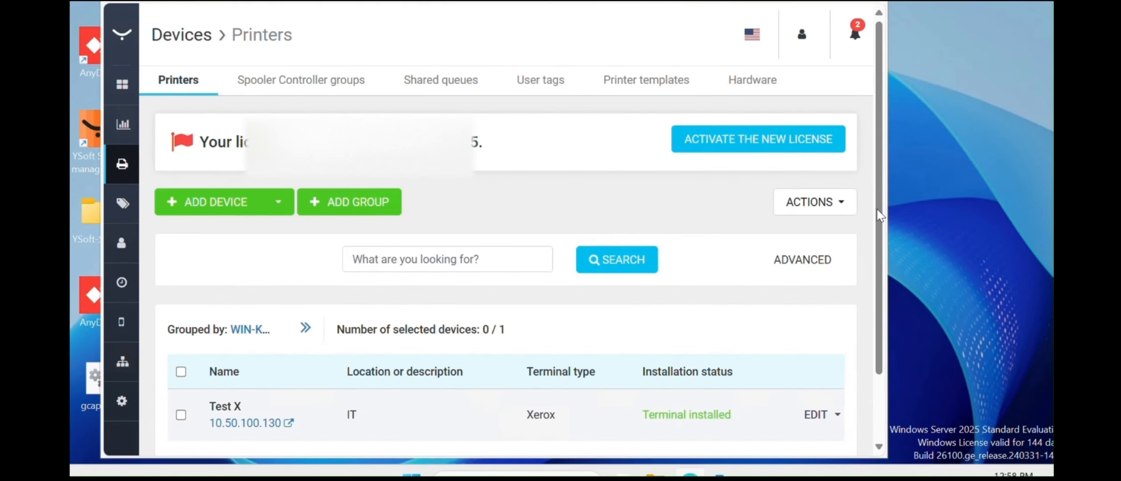
# - Reinstall the terminal on Test X from its EDIT menu and scroll through the installation log
pyautogui.click(836, 414)
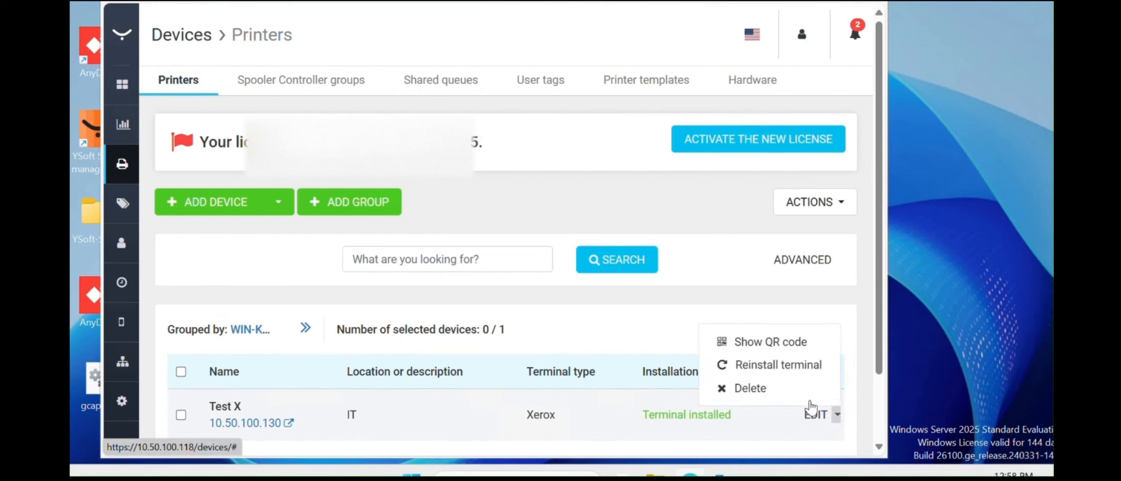
pyautogui.click(778, 366)
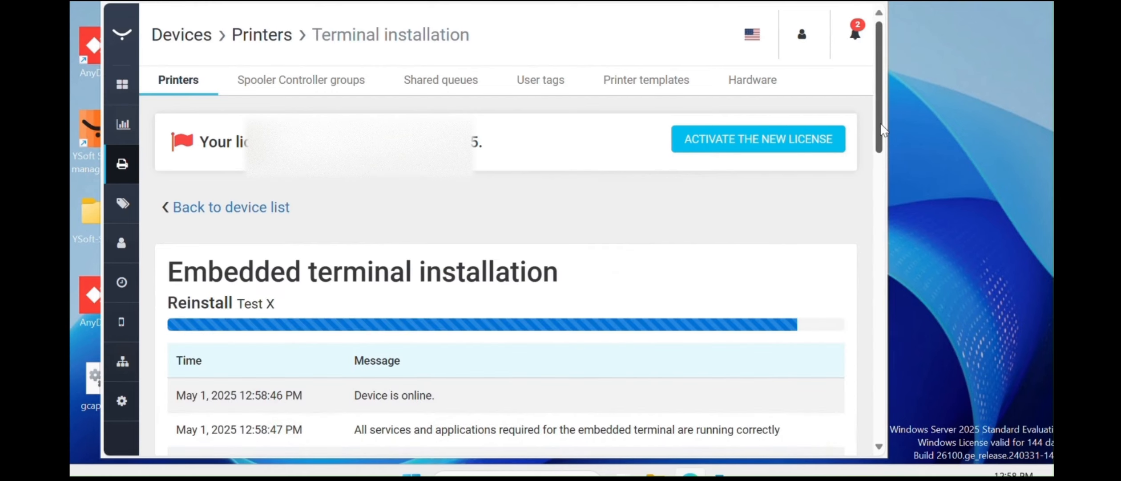
pyautogui.scroll(-1, 883, 149)
pyautogui.scroll(-1, 882, 148)
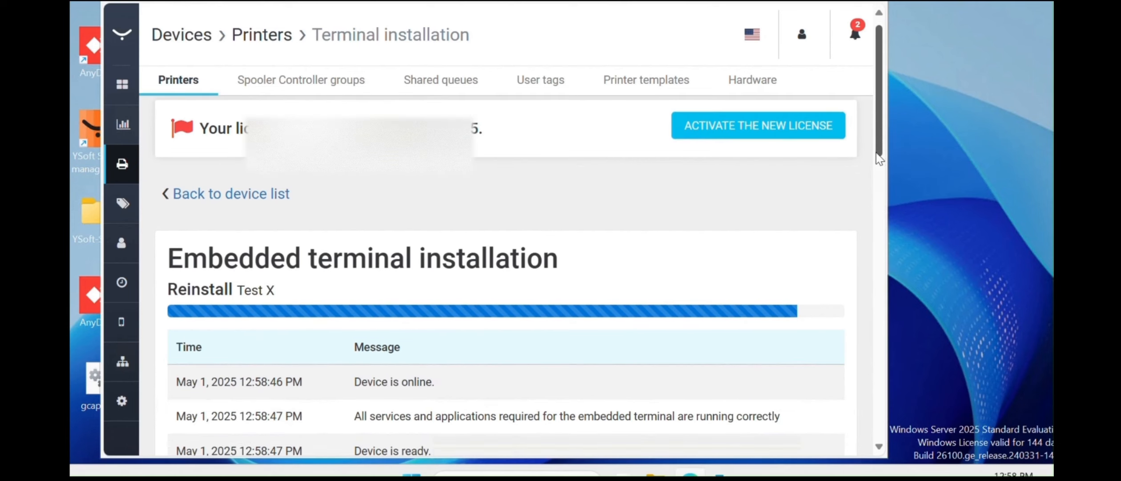
pyautogui.scroll(-1, 875, 189)
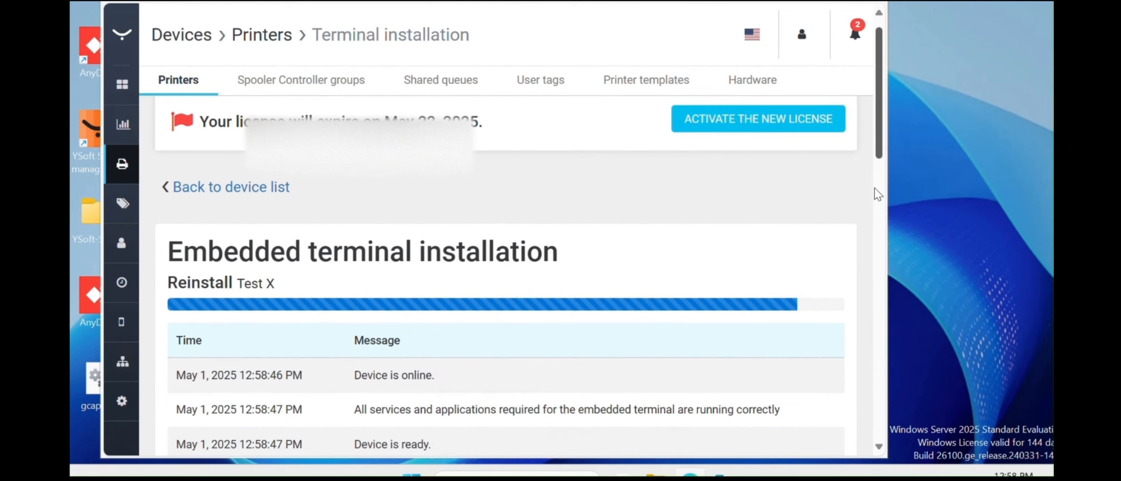
pyautogui.scroll(-5, 883, 157)
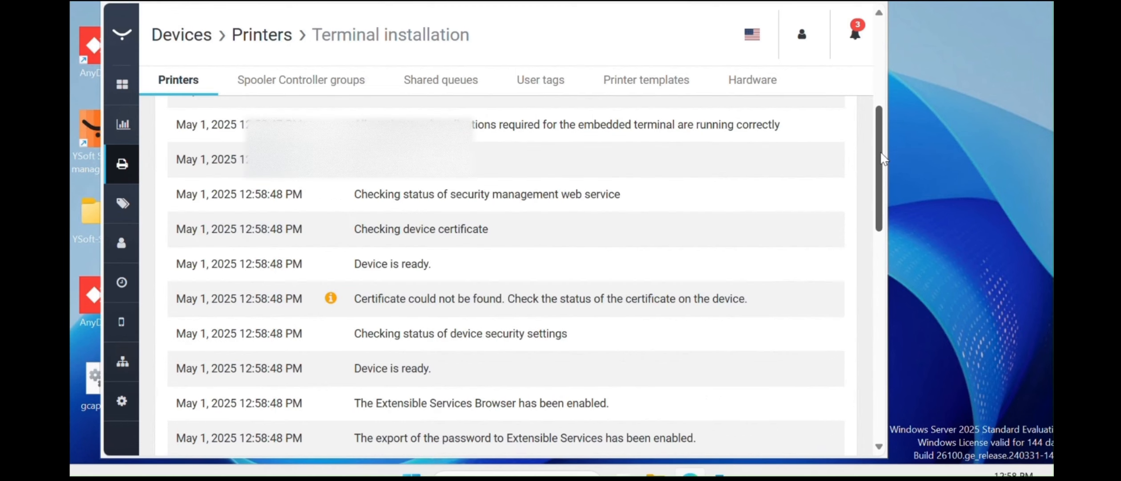
pyautogui.scroll(-3, 881, 157)
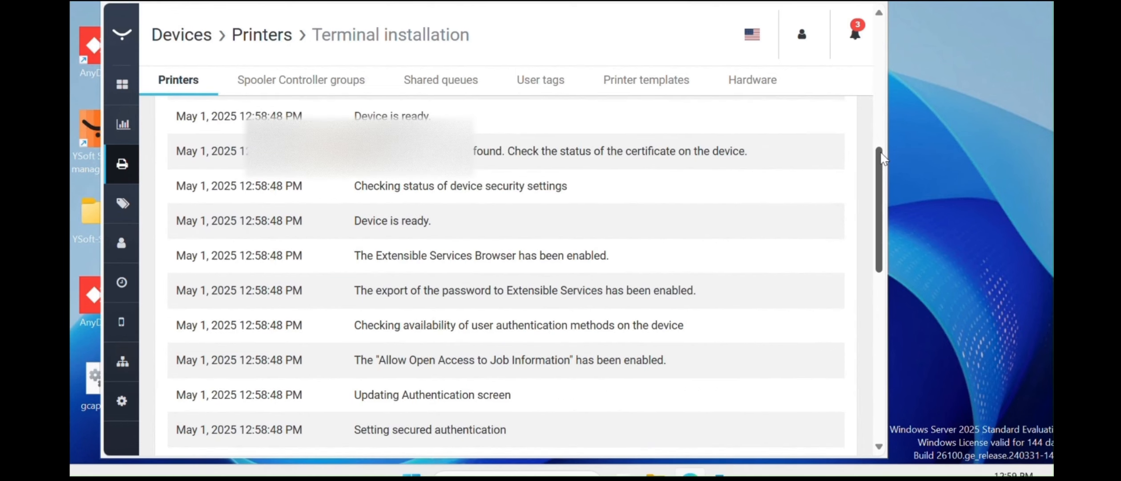
pyautogui.moveTo(880, 152); pyautogui.dragTo(881, 154)
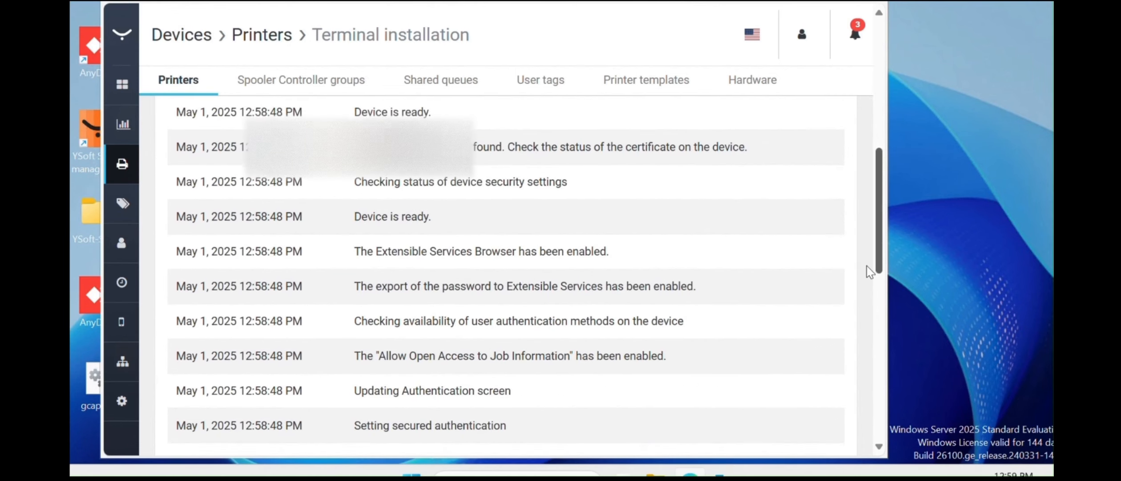
pyautogui.scroll(-4, 877, 316)
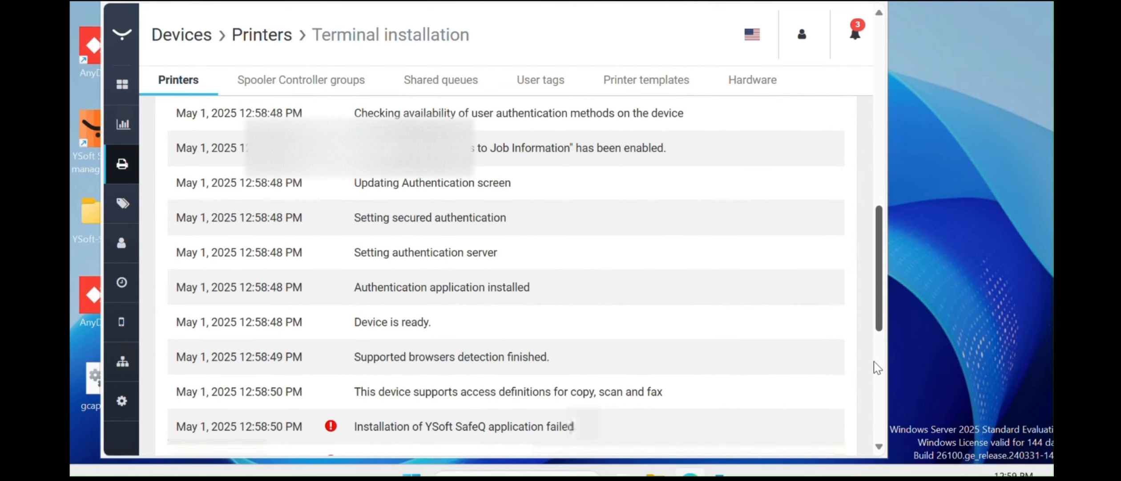
pyautogui.scroll(-4, 883, 426)
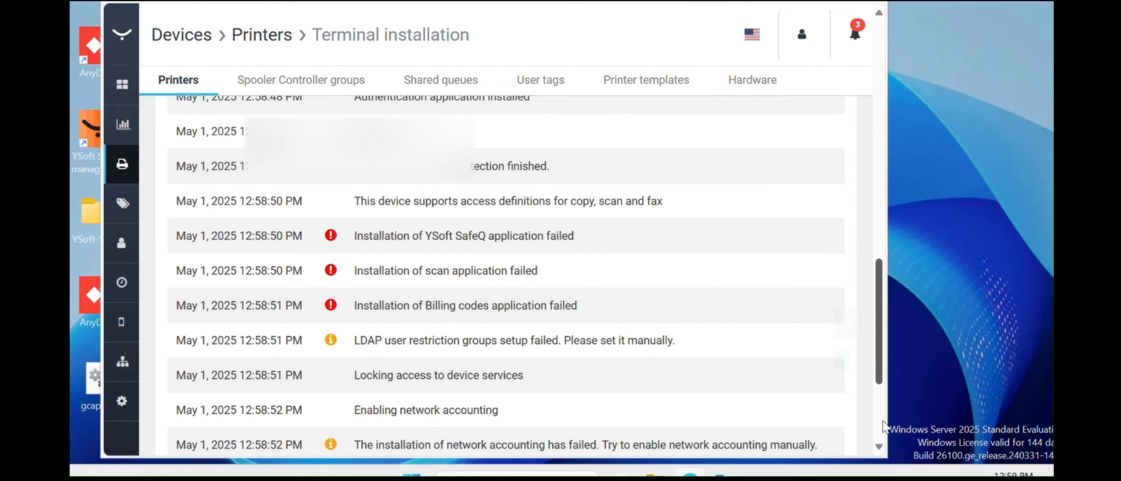
pyautogui.scroll(-5, 808, 350)
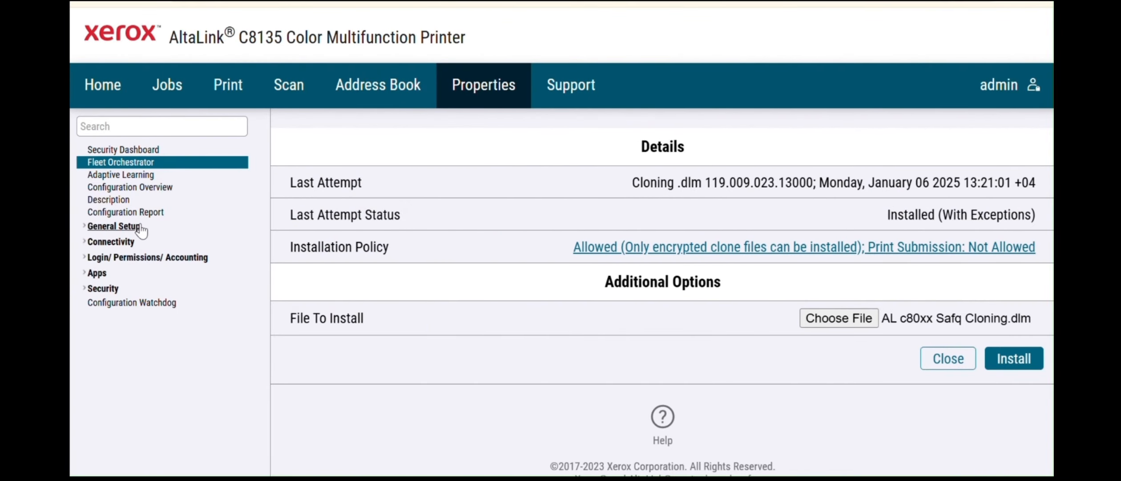
# - Expand Connectivity, then show the Support page with assistance links and device details
pyautogui.click(110, 244)
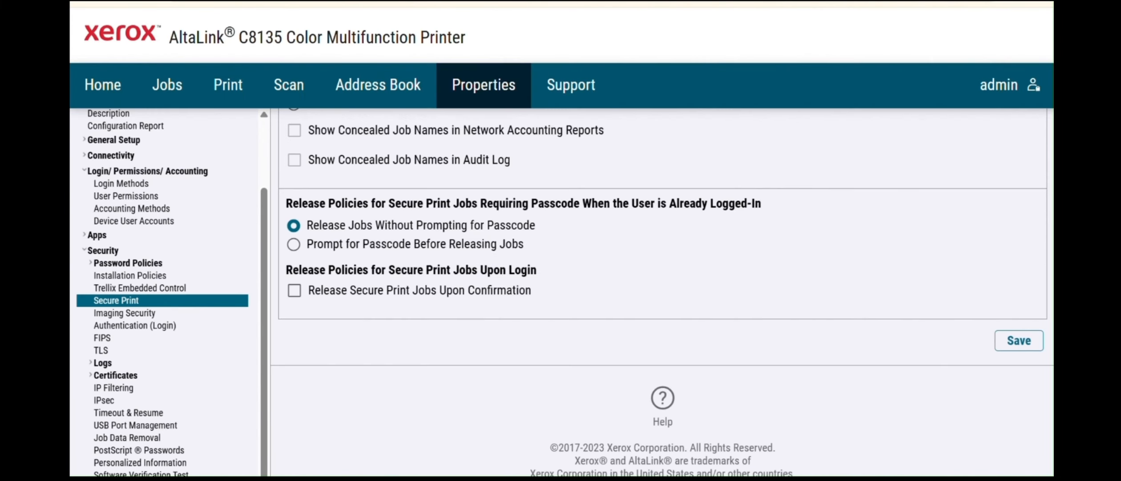
pyautogui.click(568, 89)
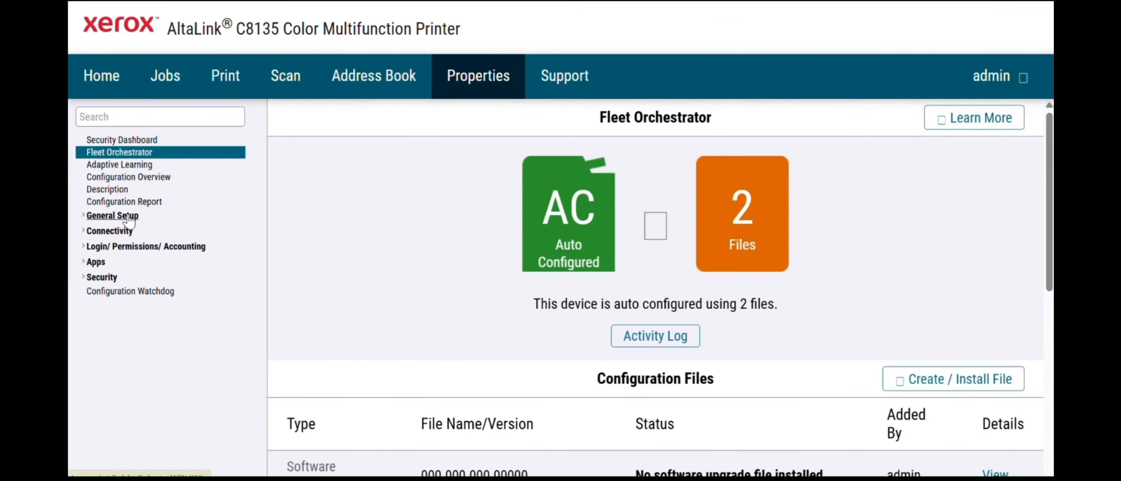
# - Set Date and Time Setup to Manual (NTP Disabled) under General Setup
pyautogui.click(128, 216)
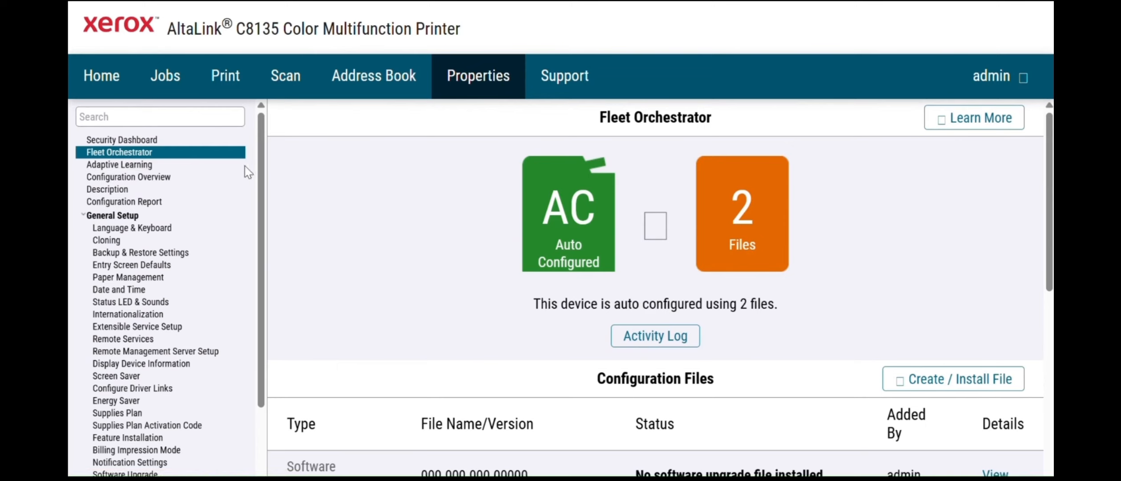
pyautogui.click(141, 291)
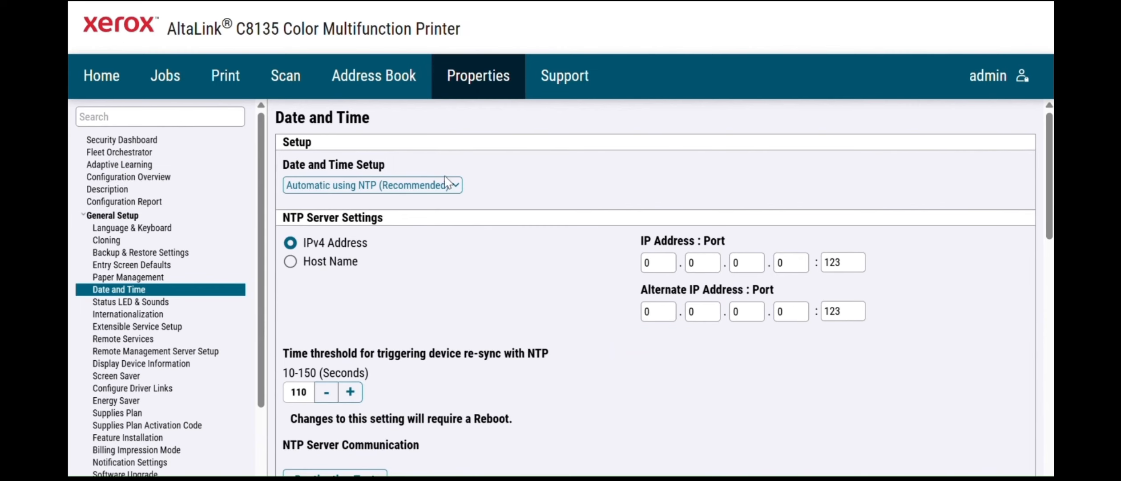
pyautogui.click(447, 182)
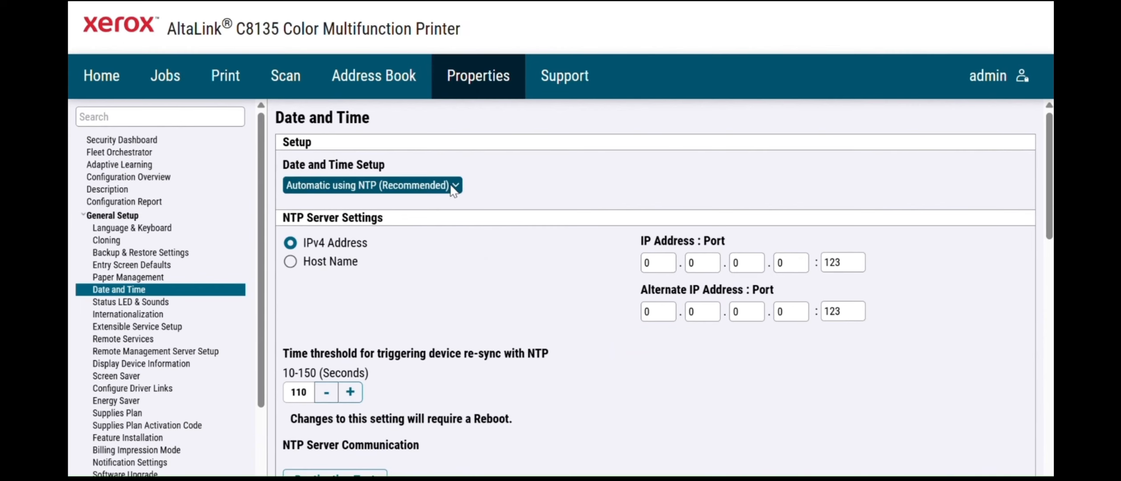
pyautogui.click(403, 202)
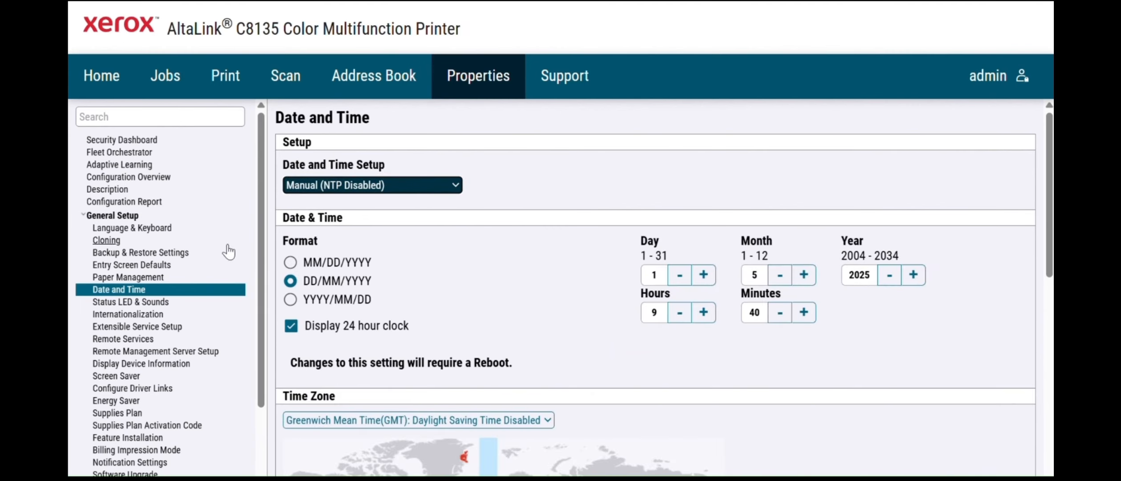
# - Open the Paper Management > Required Paper Policies page
pyautogui.click(163, 282)
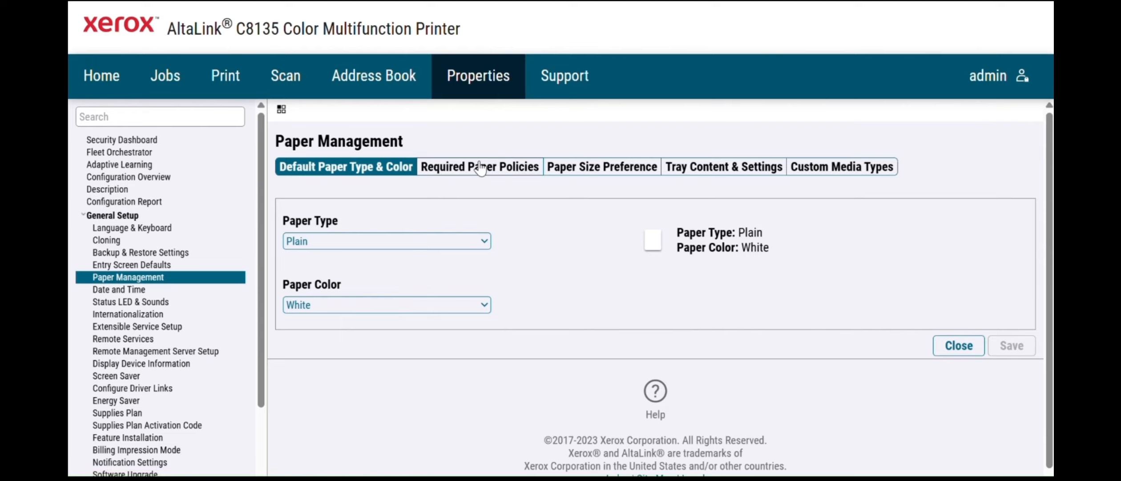
pyautogui.click(480, 168)
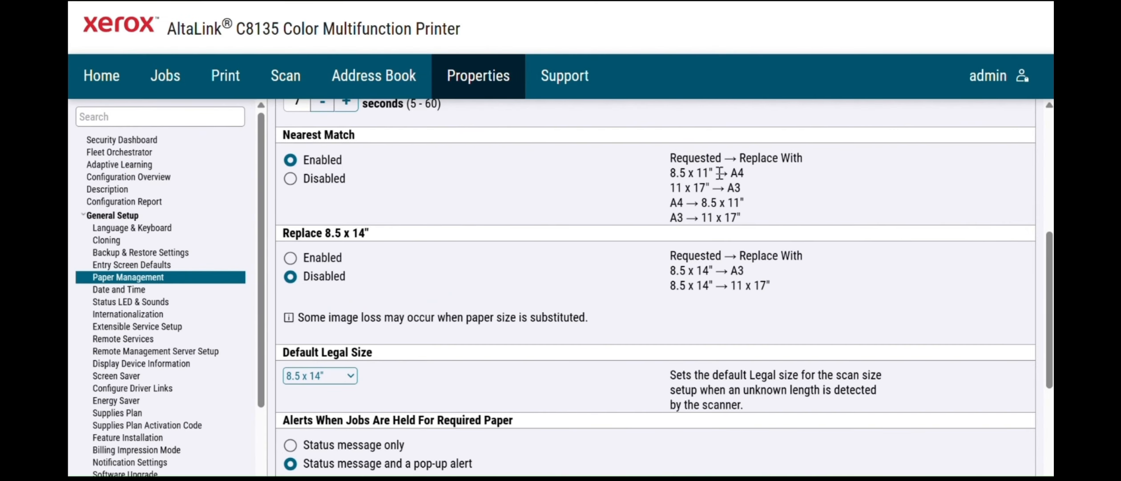
pyautogui.moveTo(664, 176); pyautogui.dragTo(869, 185)
pyautogui.scroll(-3, 1049, 319)
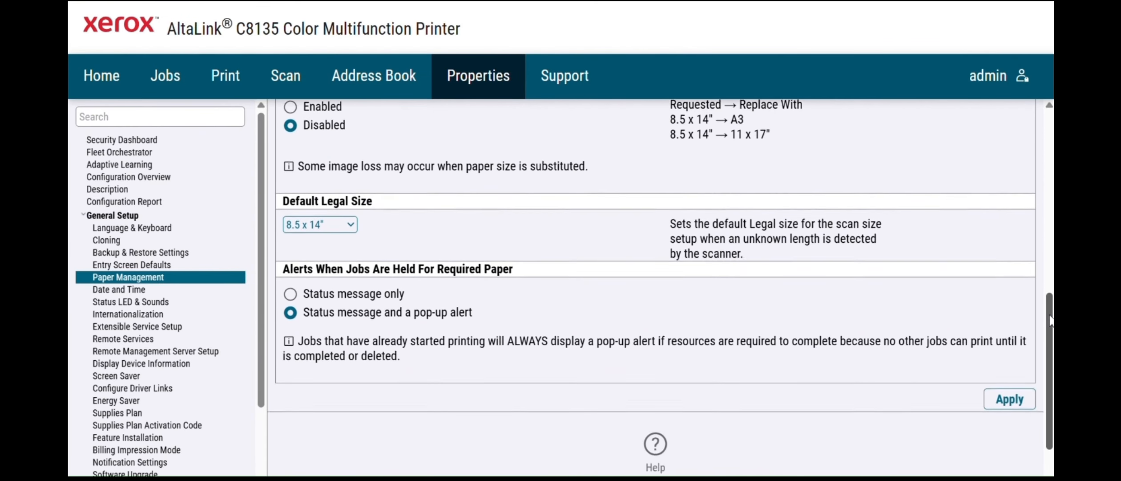
pyautogui.scroll(9, 1049, 320)
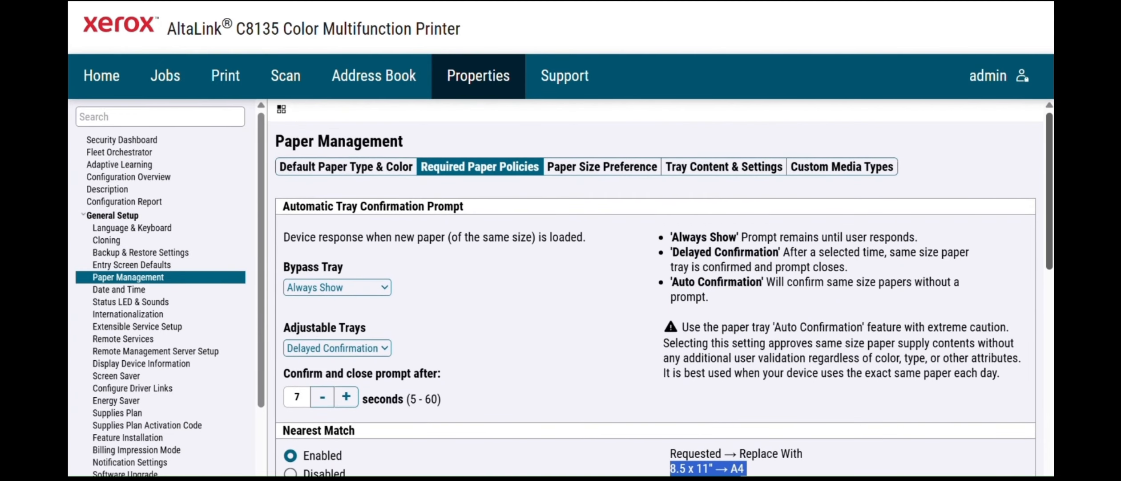
# - Search 'bann' and open the Apps > Printing > General settings page
pyautogui.click(138, 115)
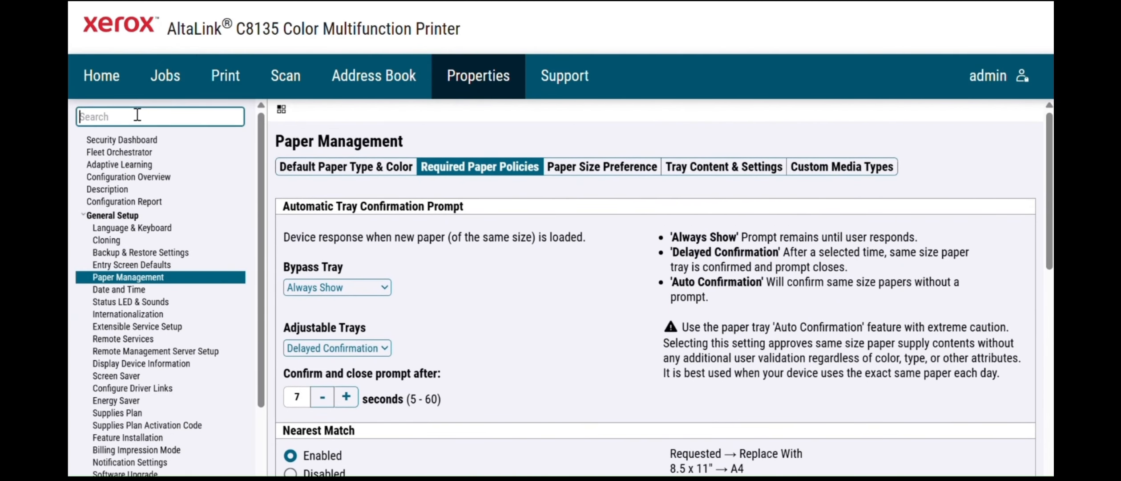
pyautogui.write('bann')
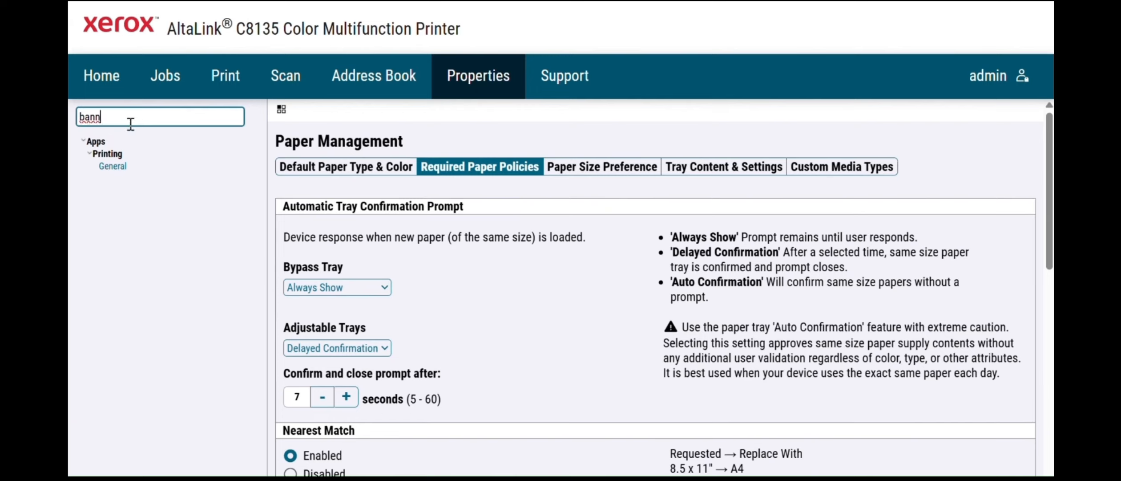
pyautogui.click(109, 169)
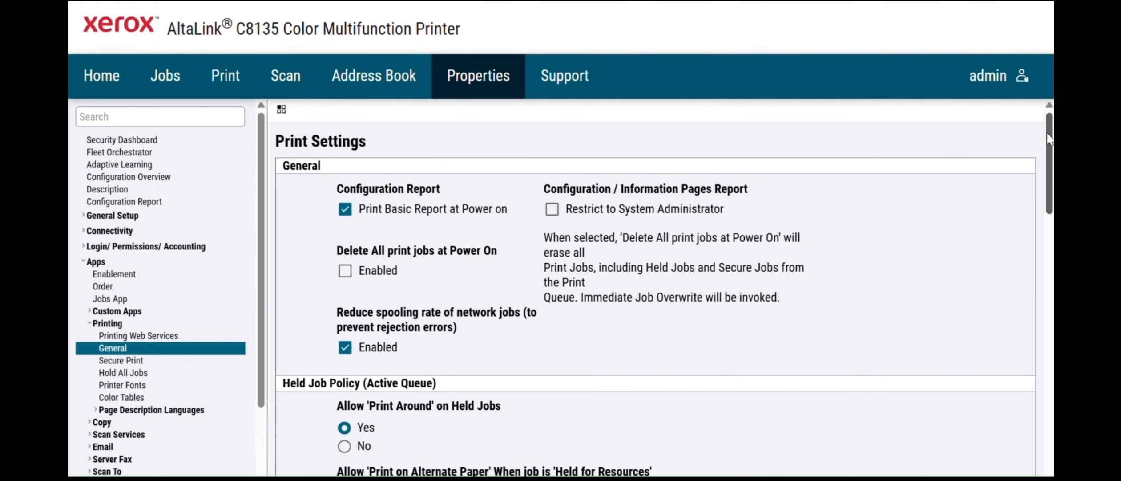
pyautogui.moveTo(1048, 138); pyautogui.dragTo(1048, 196)
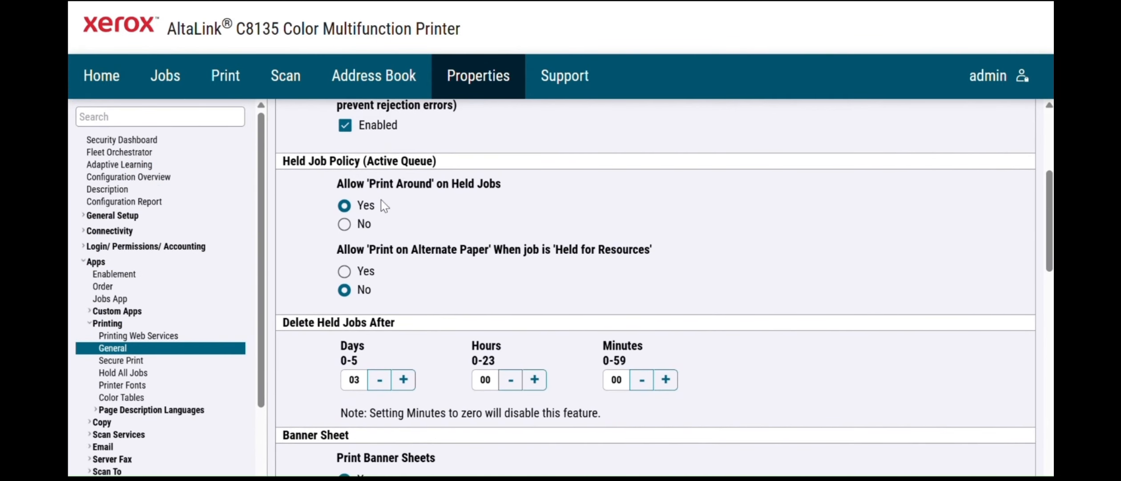
# - Allow held jobs on alternate paper, set banner sheets and driver override to No, and save
pyautogui.click(344, 271)
pyautogui.moveTo(1050, 254); pyautogui.dragTo(1049, 318)
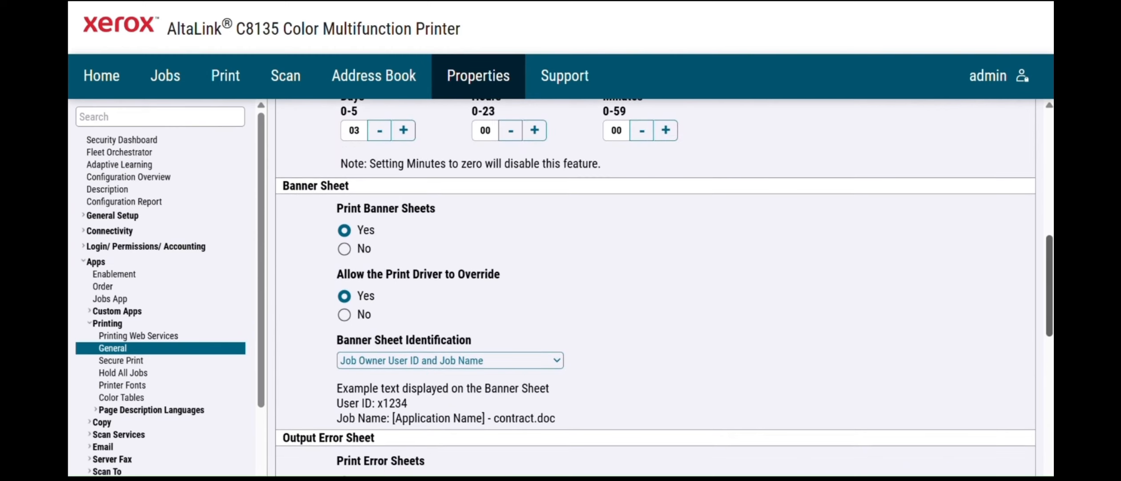
pyautogui.click(344, 249)
pyautogui.click(345, 315)
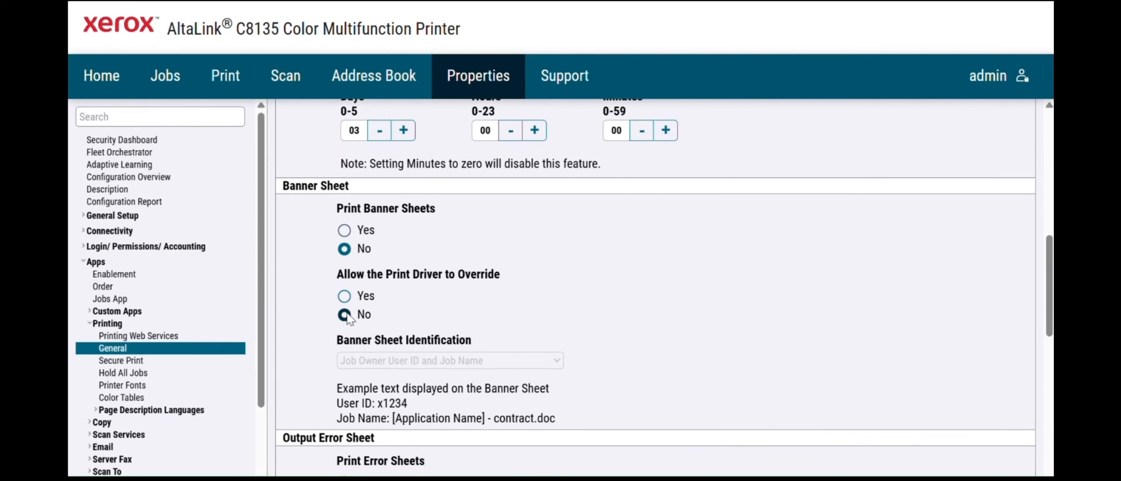
pyautogui.moveTo(1049, 307); pyautogui.dragTo(1042, 415)
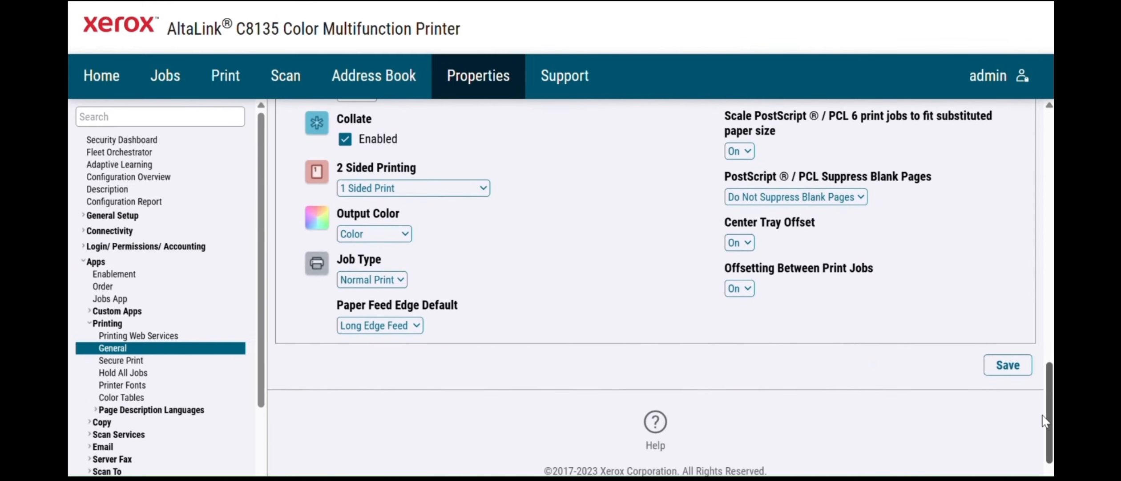
pyautogui.click(1019, 369)
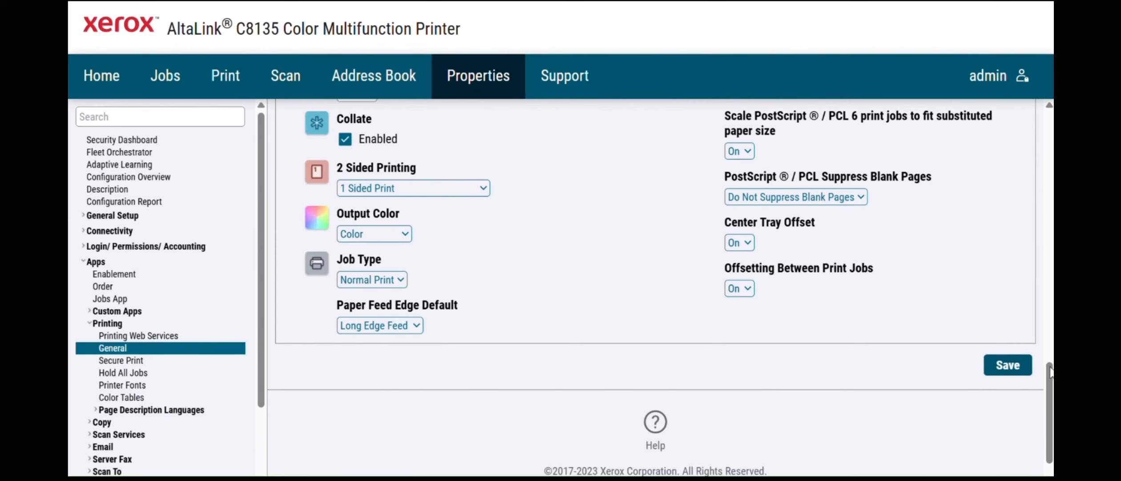
pyautogui.moveTo(1050, 369); pyautogui.dragTo(919, 279)
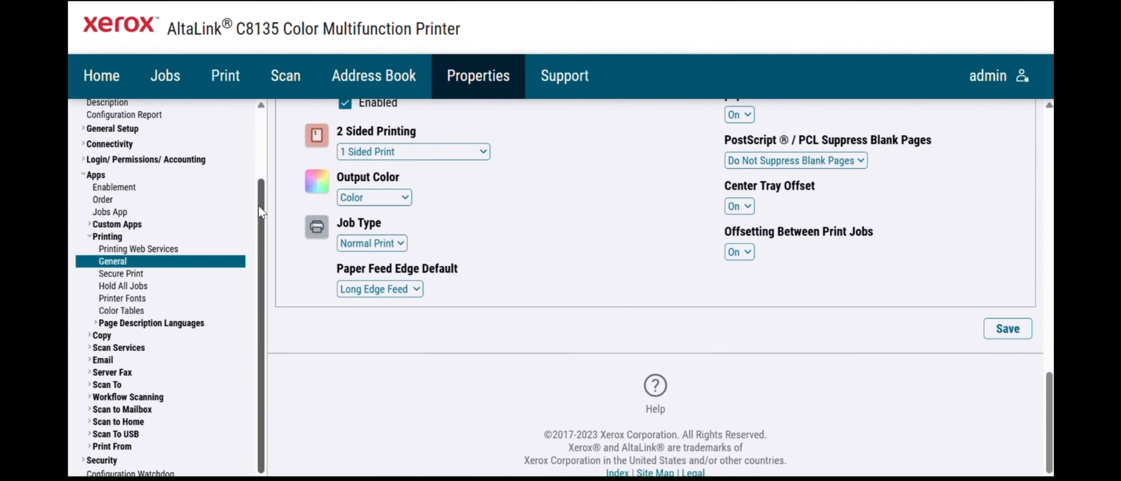
pyautogui.moveTo(261, 212); pyautogui.dragTo(271, 105)
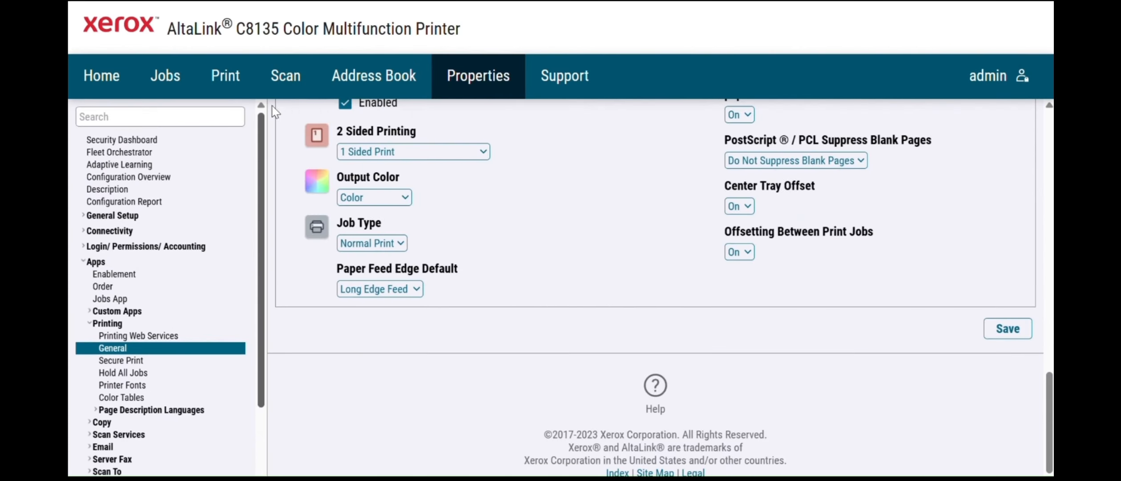
# - Search 'eip', open Extensible Service Setup and enable exporting the password
pyautogui.click(125, 116)
pyautogui.write('eip')
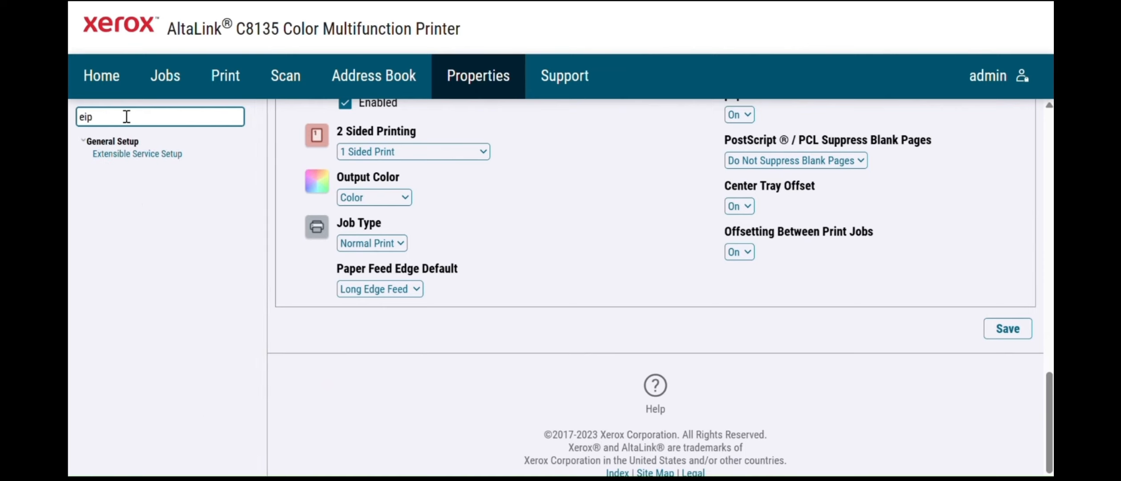
pyautogui.click(162, 156)
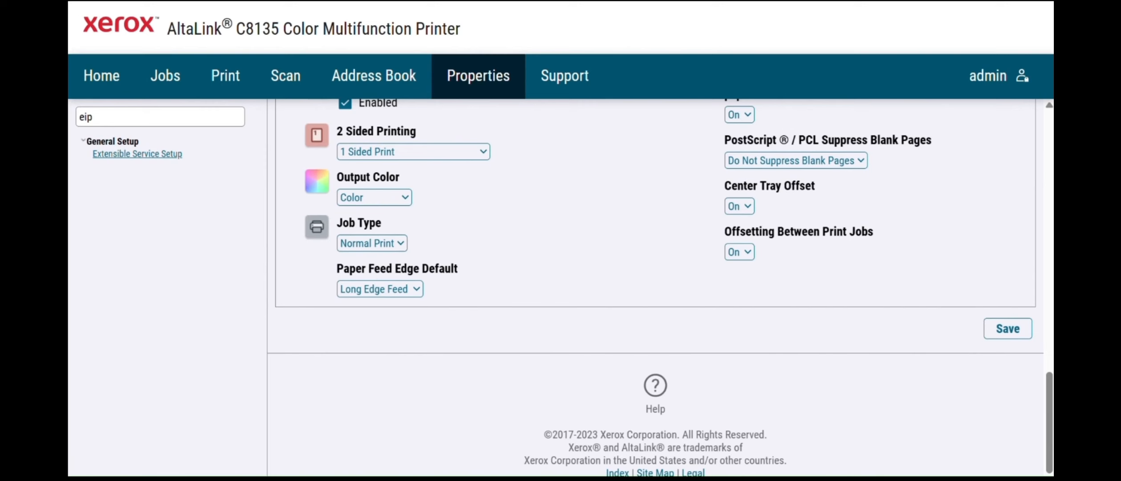
pyautogui.click(292, 231)
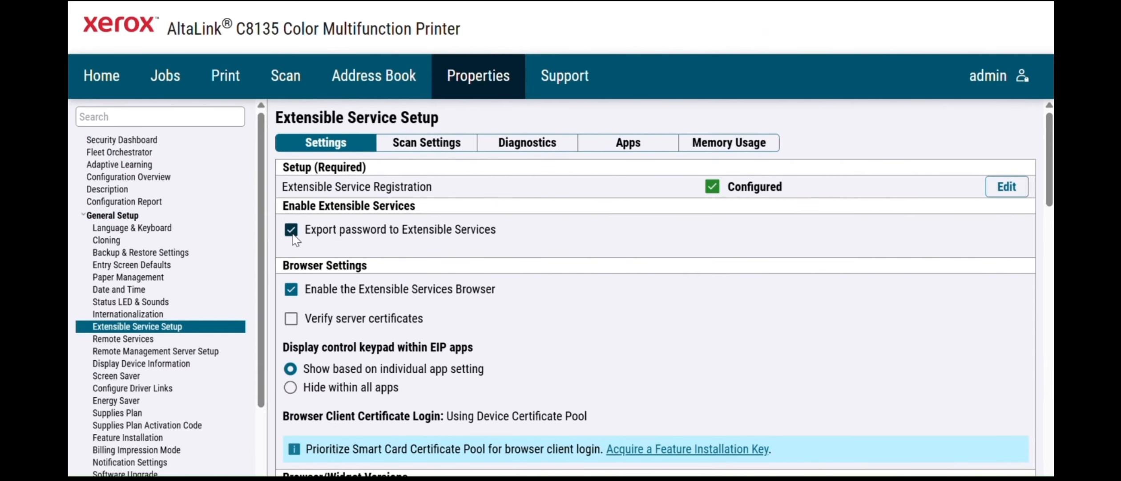
pyautogui.scroll(-5, 654, 289)
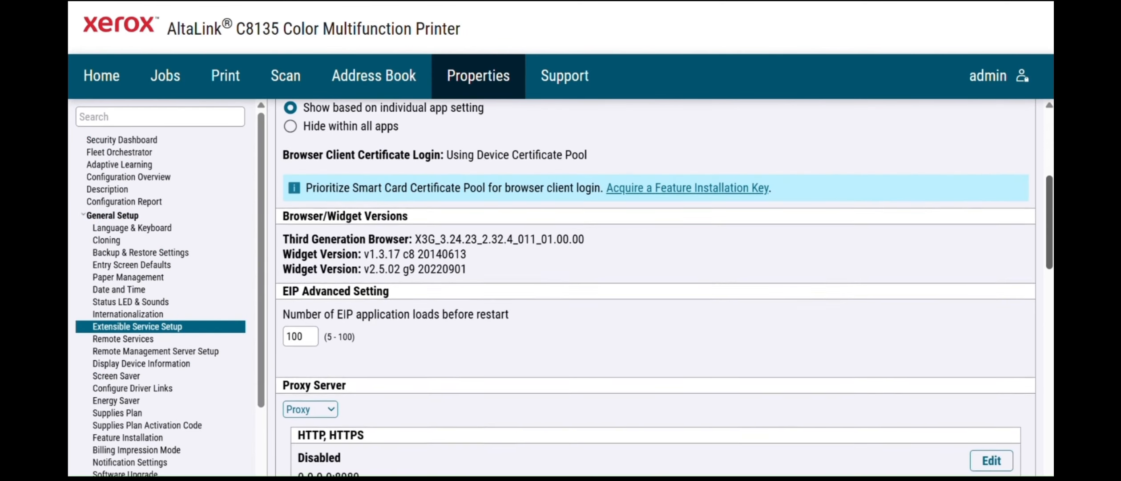
pyautogui.scroll(-3, 866, 275)
# - Set the proxy server to No Proxy and apply the Extensible Service settings
pyautogui.click(324, 255)
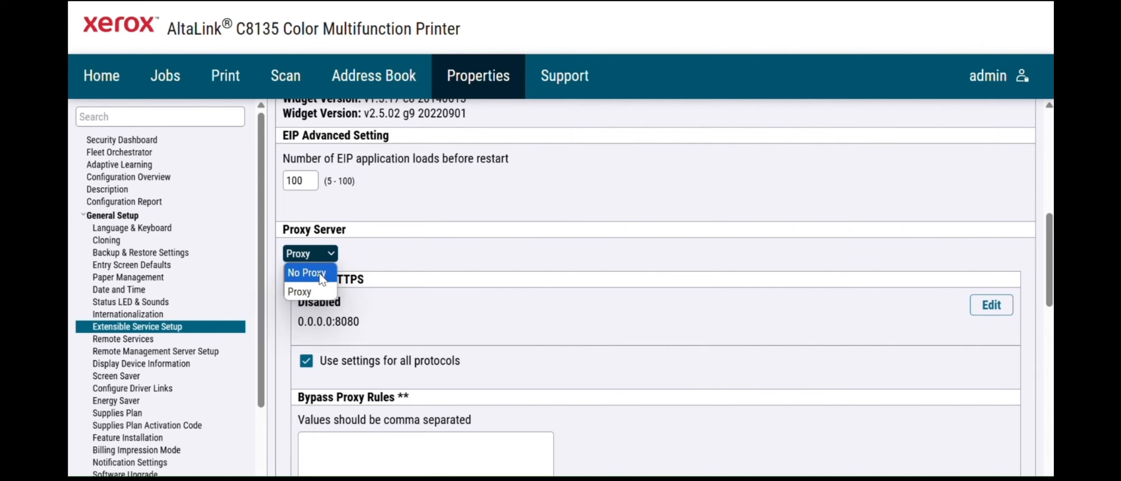
pyautogui.click(321, 275)
pyautogui.scroll(-2, 1050, 318)
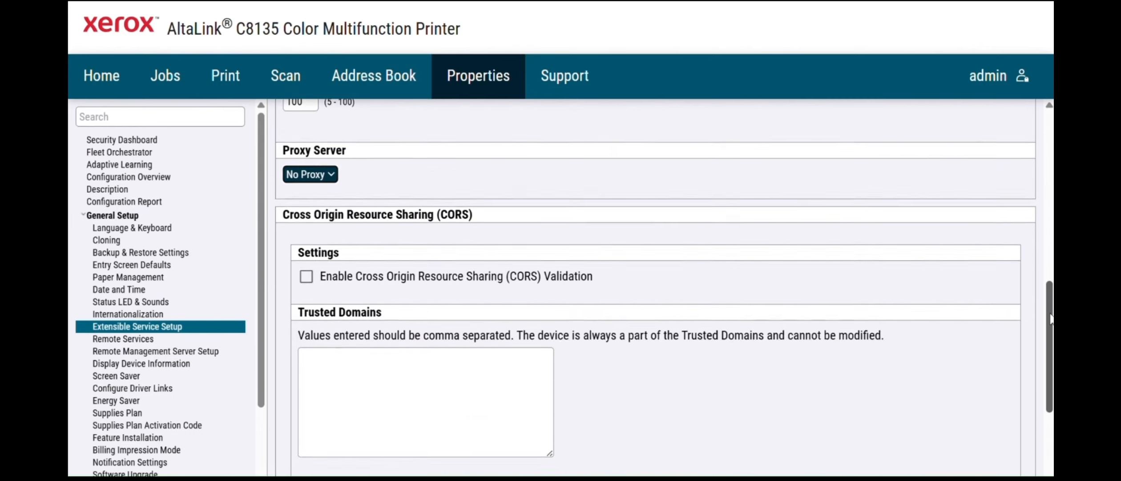
pyautogui.scroll(-4, 1051, 318)
pyautogui.scroll(8, 1029, 253)
pyautogui.scroll(-8, 1008, 353)
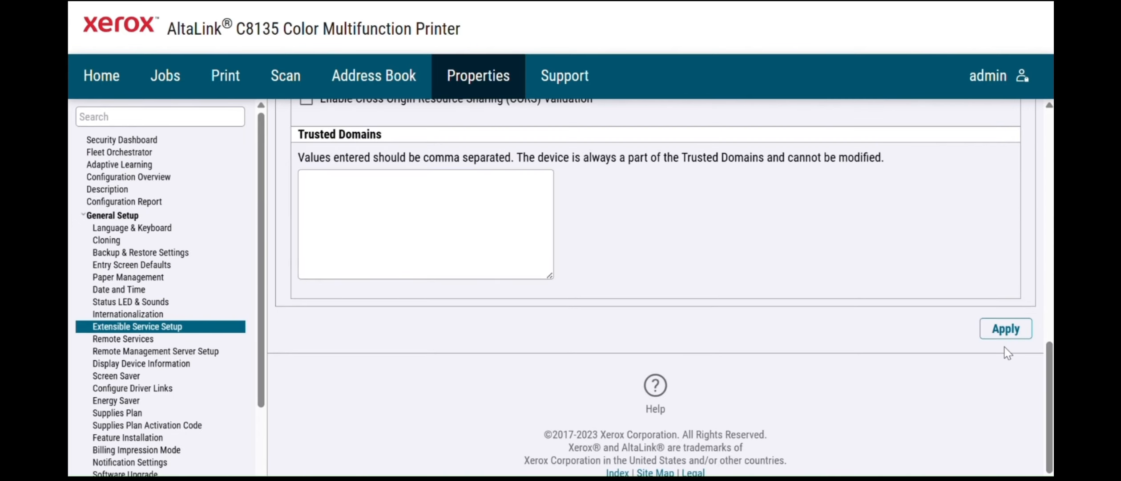
pyautogui.click(1006, 335)
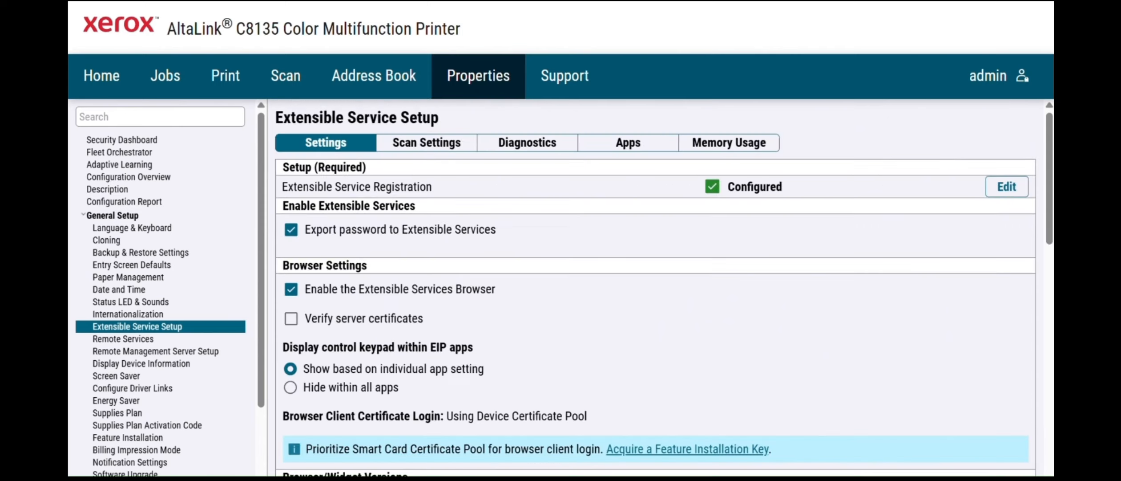
pyautogui.scroll(-10, 1023, 222)
pyautogui.scroll(10, 1023, 223)
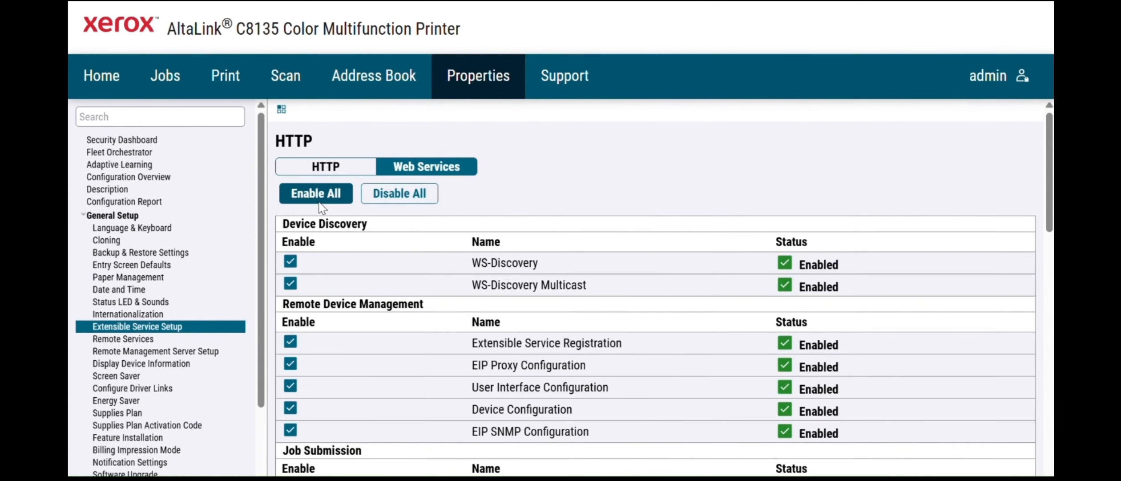
pyautogui.scroll(-15, 654, 290)
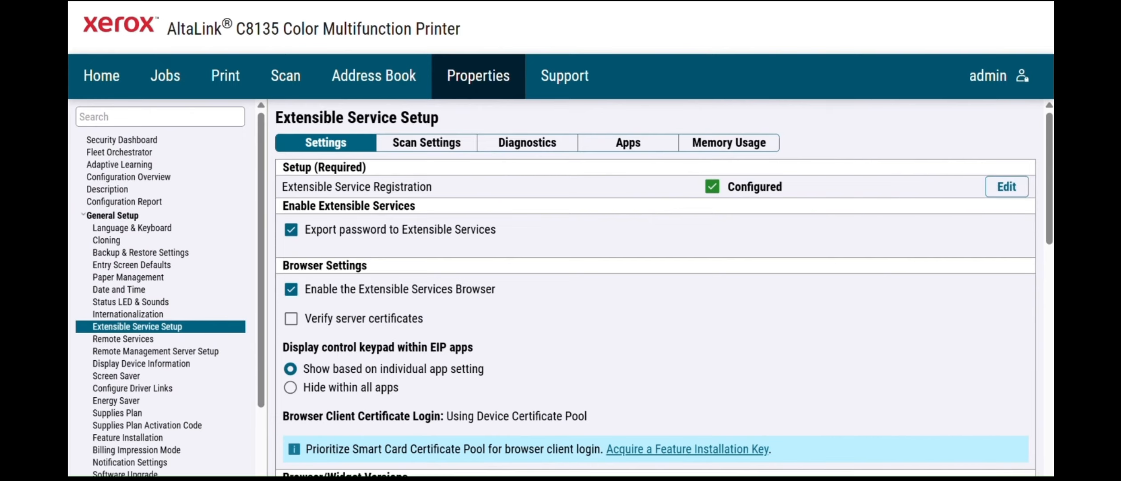
# - Refresh the Extensible Service Setup page to confirm registration now shows Configured
pyautogui.press('F5')
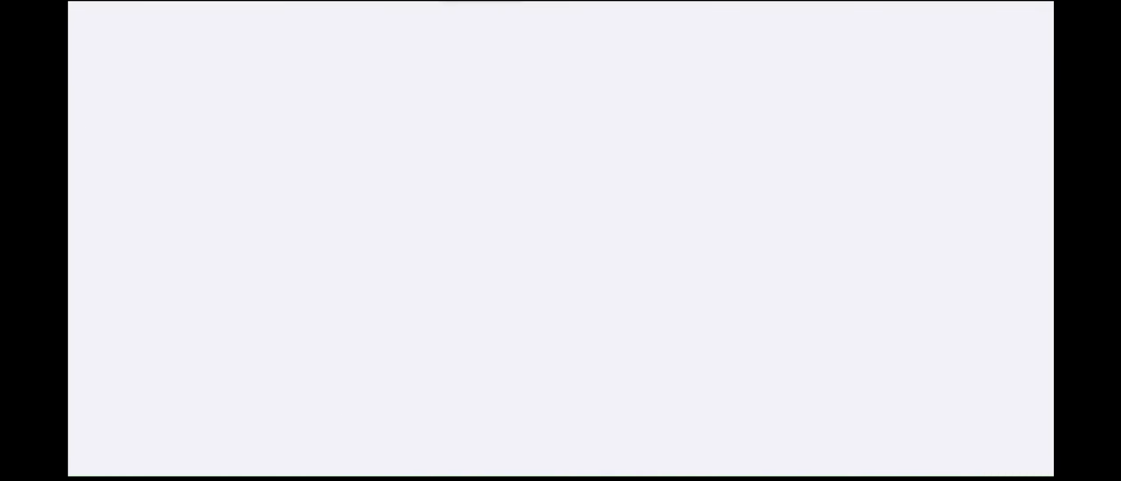
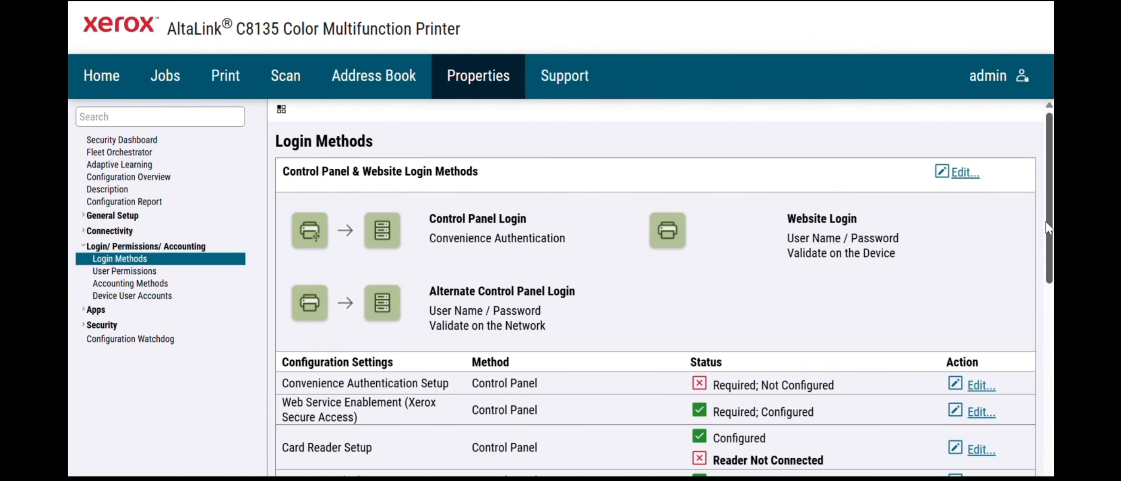
# - Scroll down the Login Methods page to review the login settings
pyautogui.scroll(-4, 1048, 229)
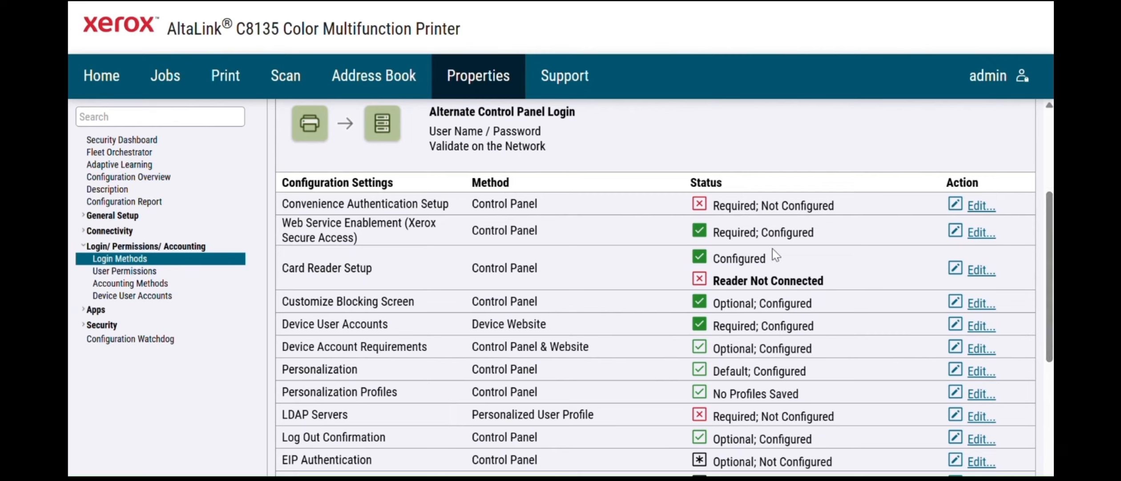
# - Open User Permissions and start editing the User Permission Roles
pyautogui.click(140, 272)
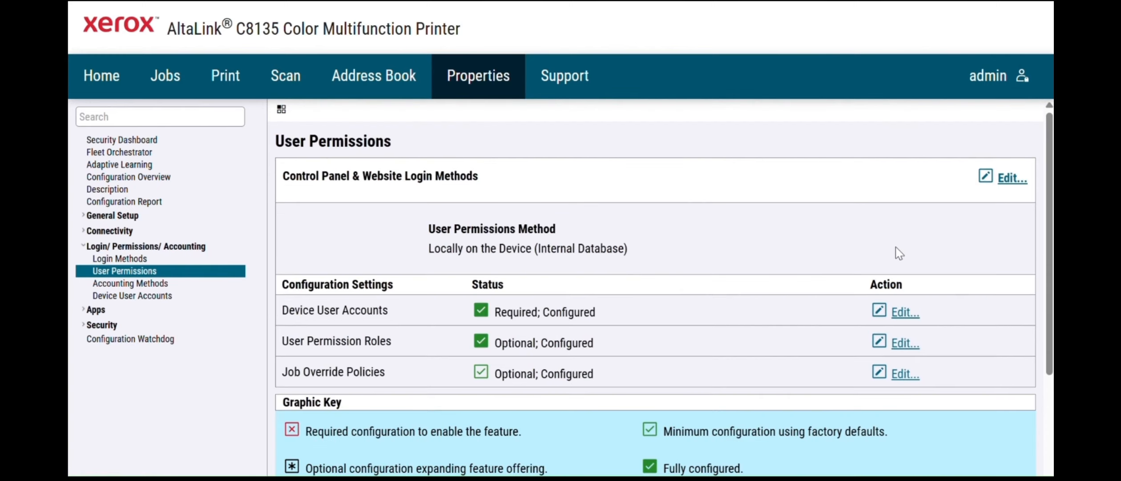
pyautogui.scroll(-2, 1048, 196)
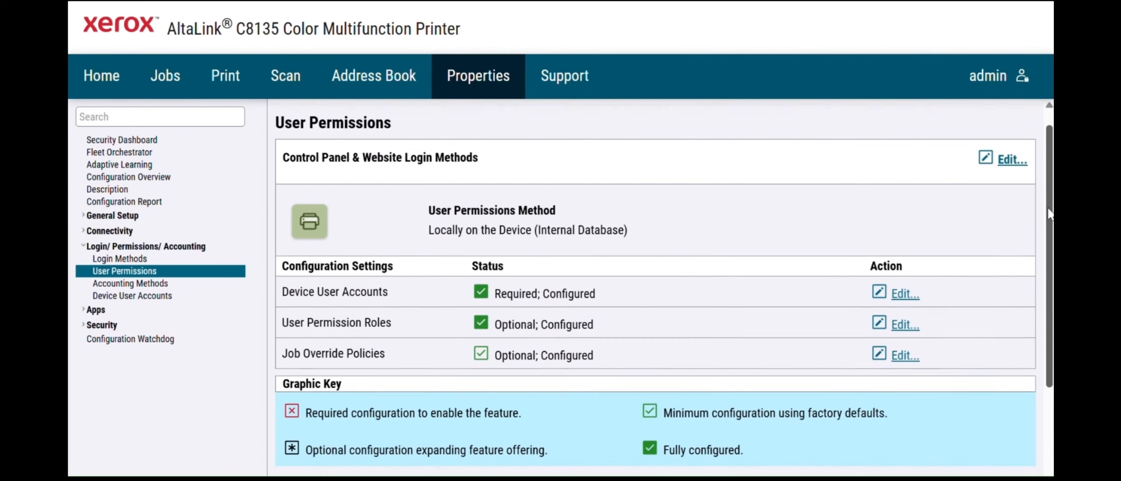
pyautogui.scroll(2, 1048, 196)
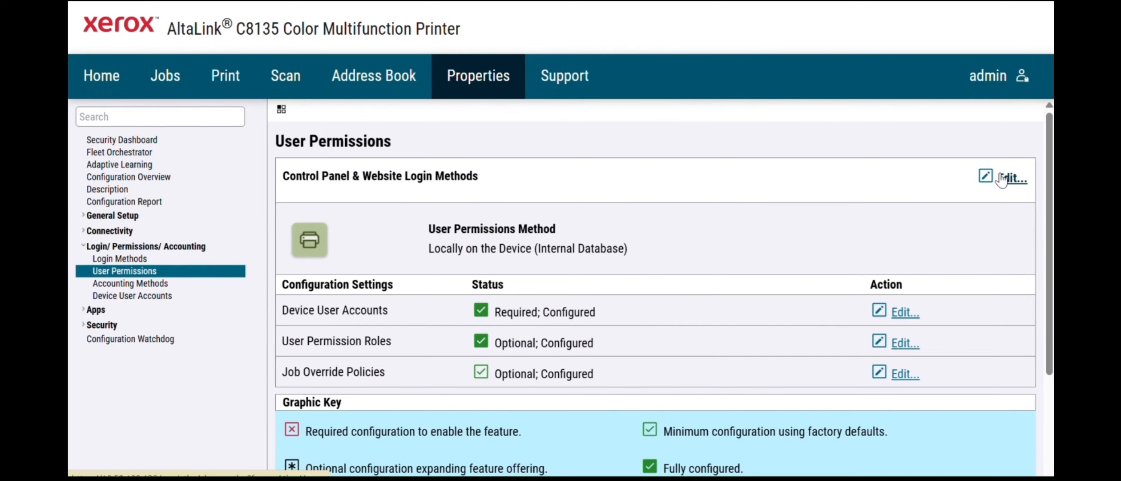
pyautogui.click(905, 349)
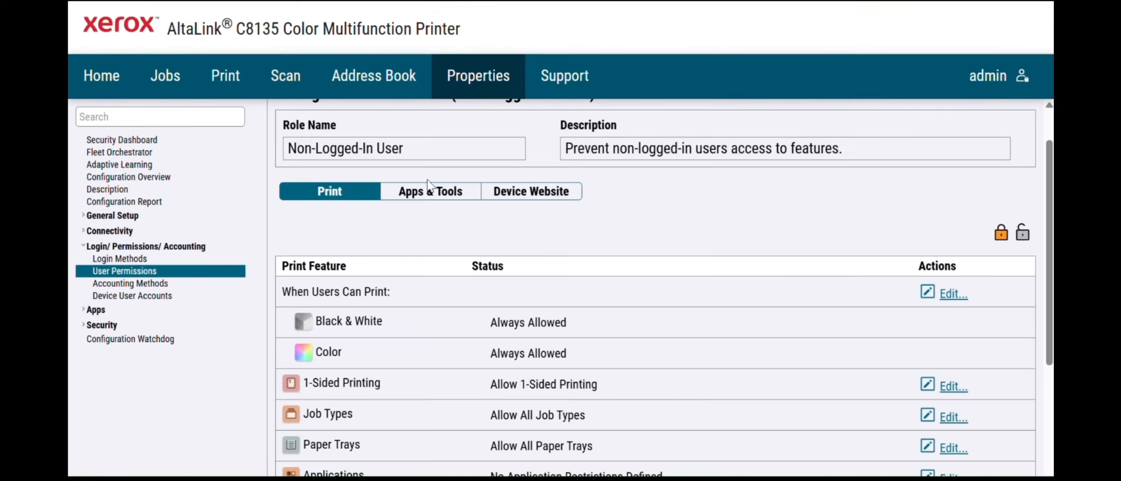
# - On Apps & Tools, apply the Restrict access to everything preset, then switch presets to Custom
pyautogui.click(424, 194)
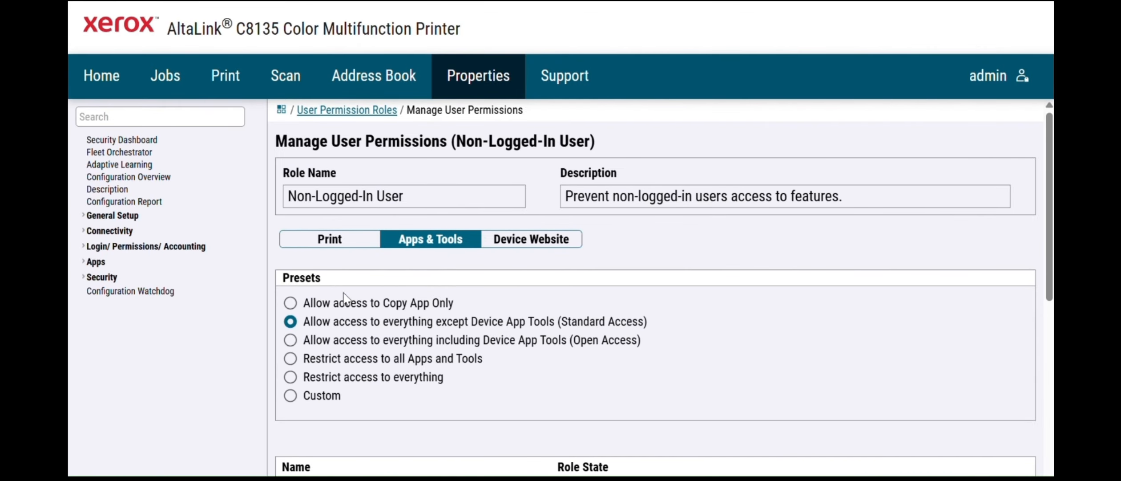
pyautogui.click(291, 377)
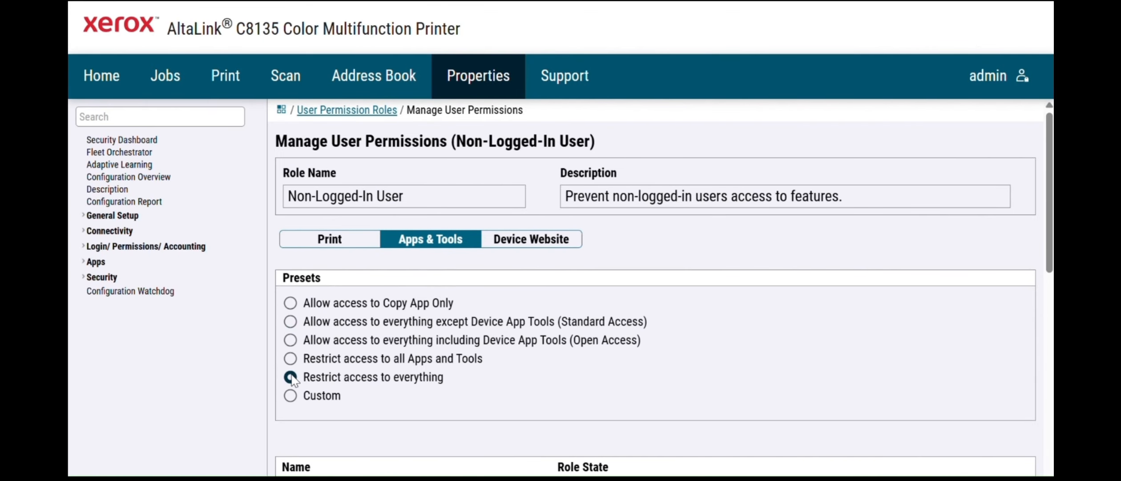
pyautogui.click(290, 395)
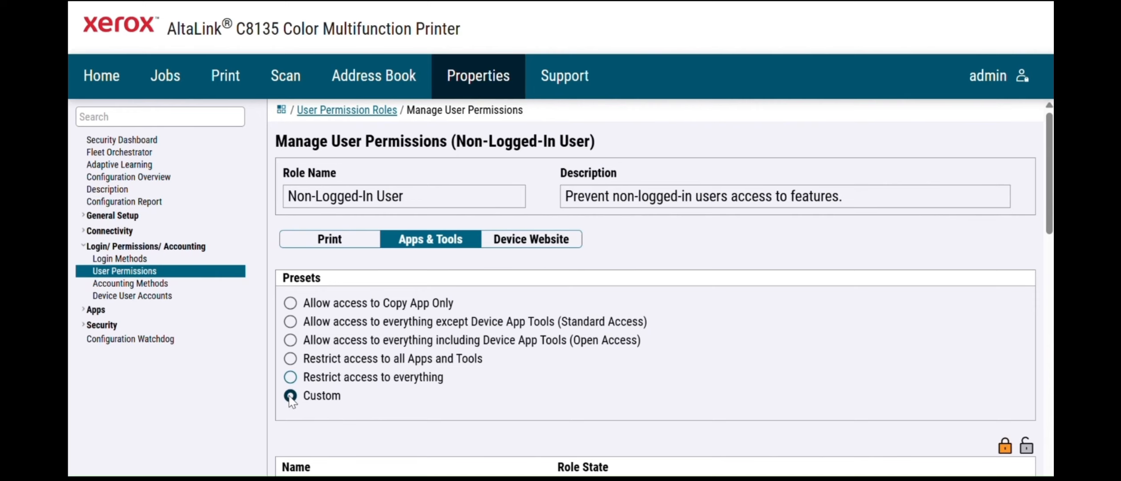
pyautogui.scroll(-6, 716, 283)
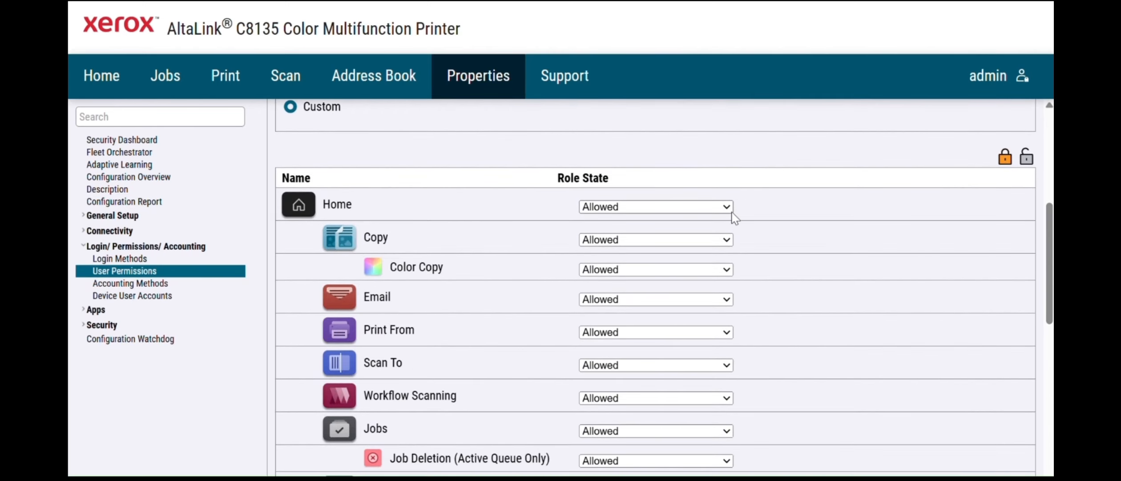
# - Review the Home, Device and Copy permission choices, leaving Home and Device Allowed
pyautogui.click(727, 209)
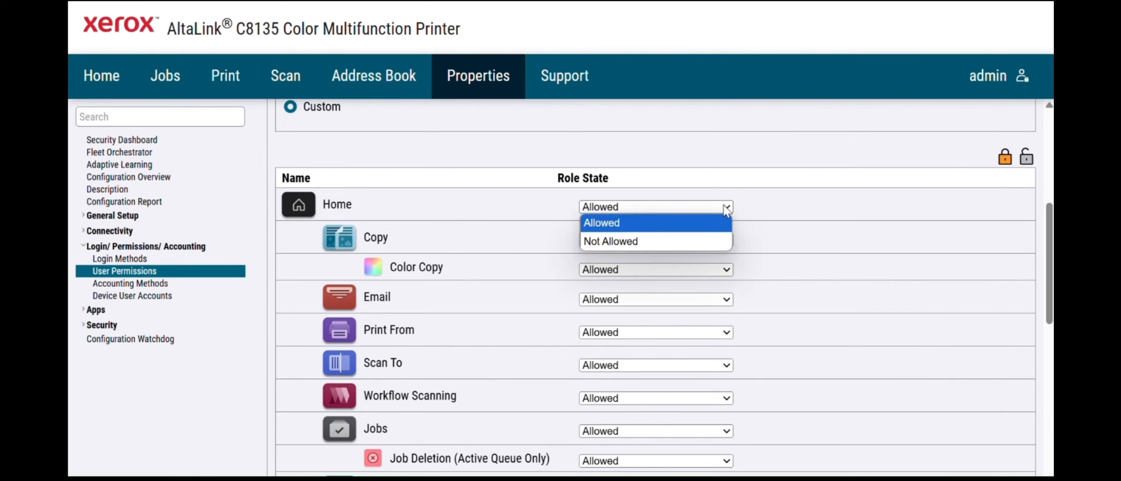
pyautogui.click(688, 220)
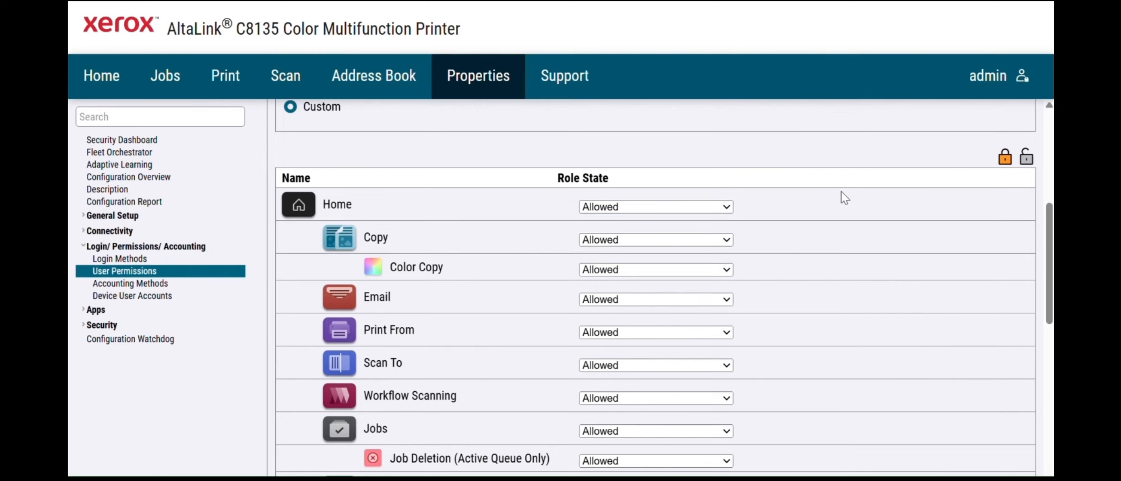
pyautogui.moveTo(1050, 229); pyautogui.dragTo(1049, 290)
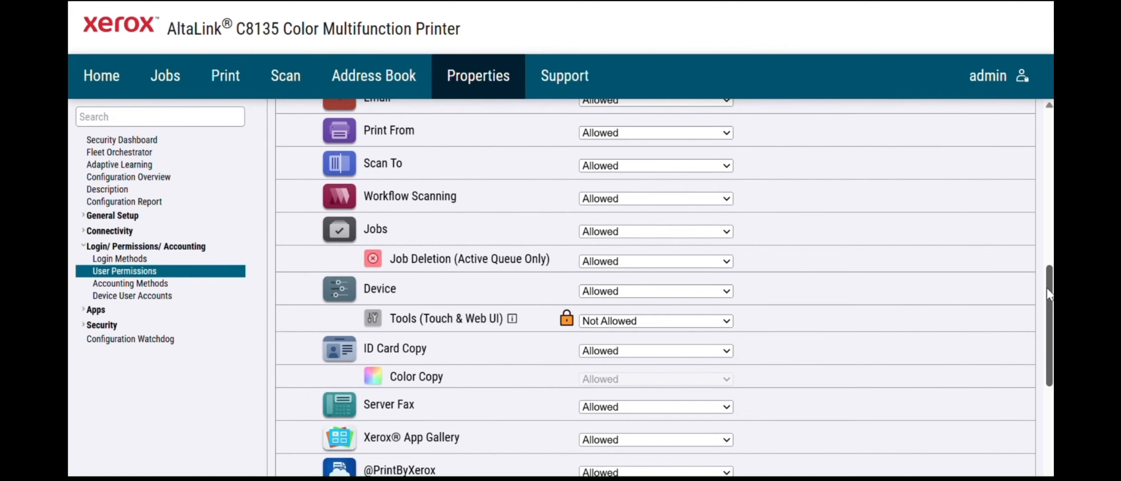
pyautogui.scroll(-1, 937, 291)
pyautogui.click(729, 262)
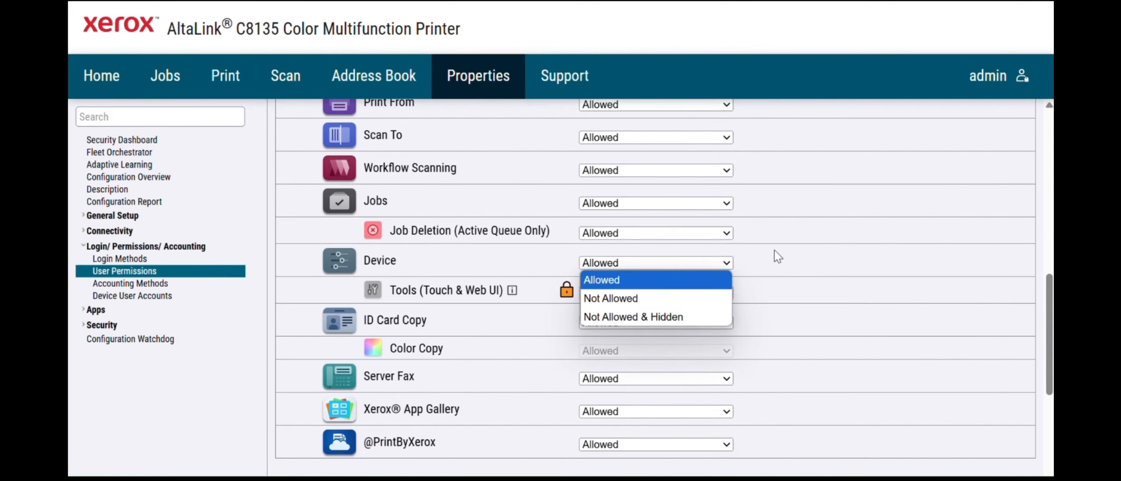
pyautogui.click(774, 252)
pyautogui.scroll(-4, 791, 319)
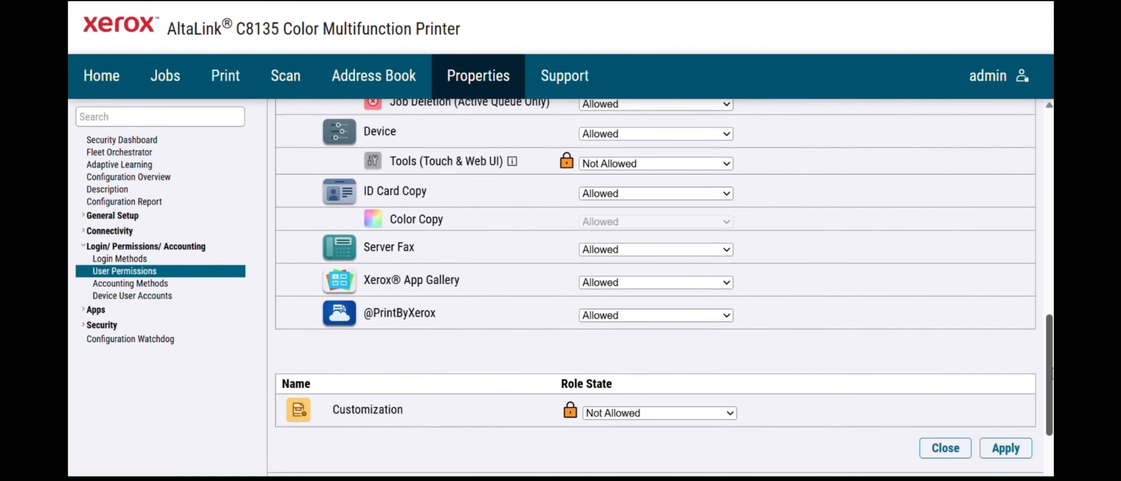
pyautogui.scroll(10, 791, 319)
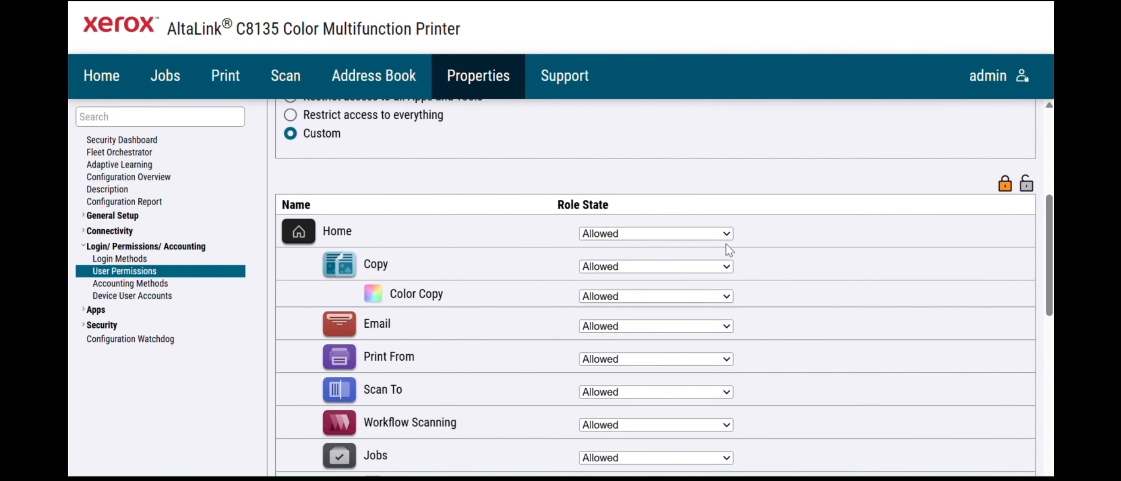
pyautogui.click(727, 267)
pyautogui.click(727, 269)
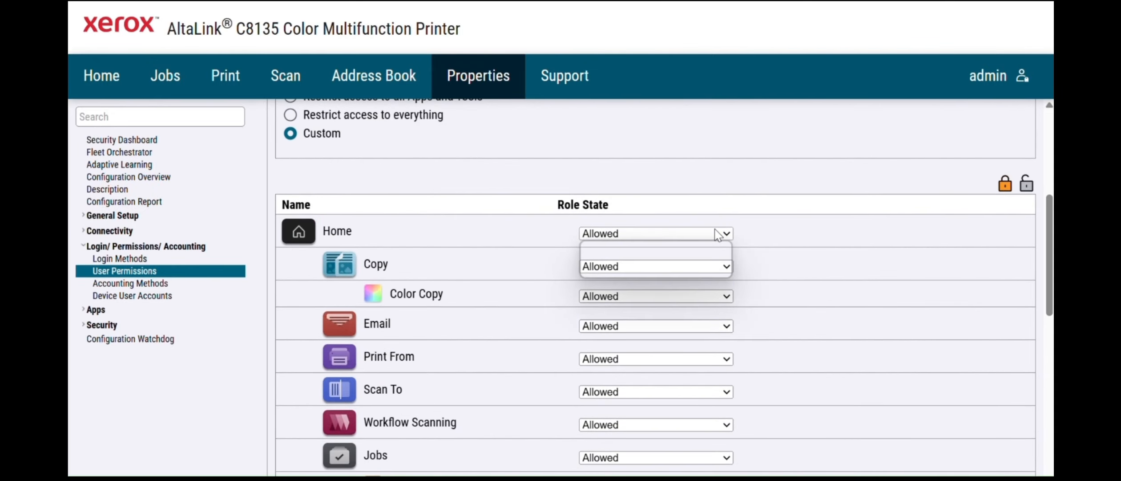
# - Set Home to Not Allowed, and set Jobs and Device to Allowed
pyautogui.click(727, 233)
pyautogui.click(658, 267)
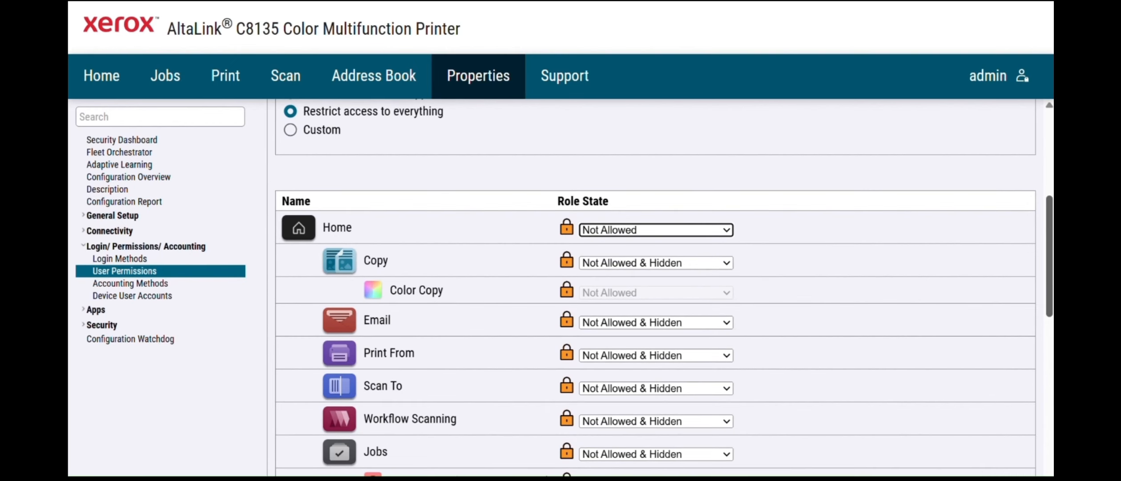
pyautogui.scroll(-3, 967, 254)
pyautogui.click(725, 257)
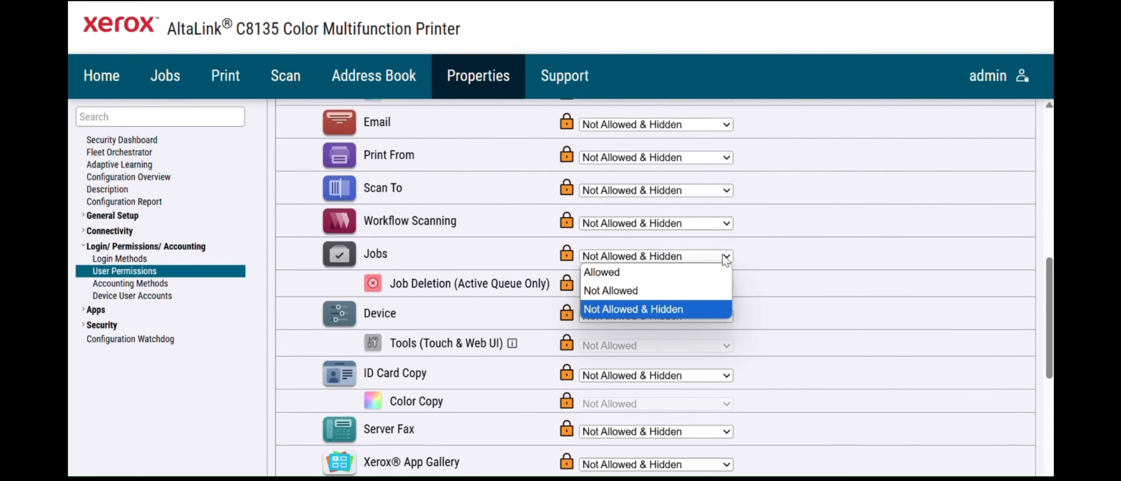
pyautogui.click(690, 271)
pyautogui.click(727, 316)
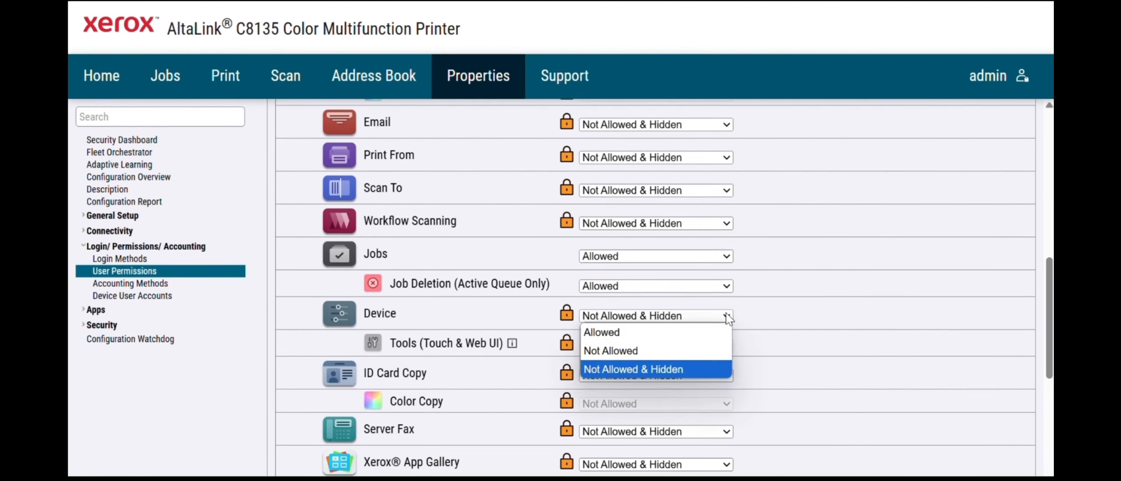
pyautogui.click(676, 331)
pyautogui.scroll(-6, 1033, 406)
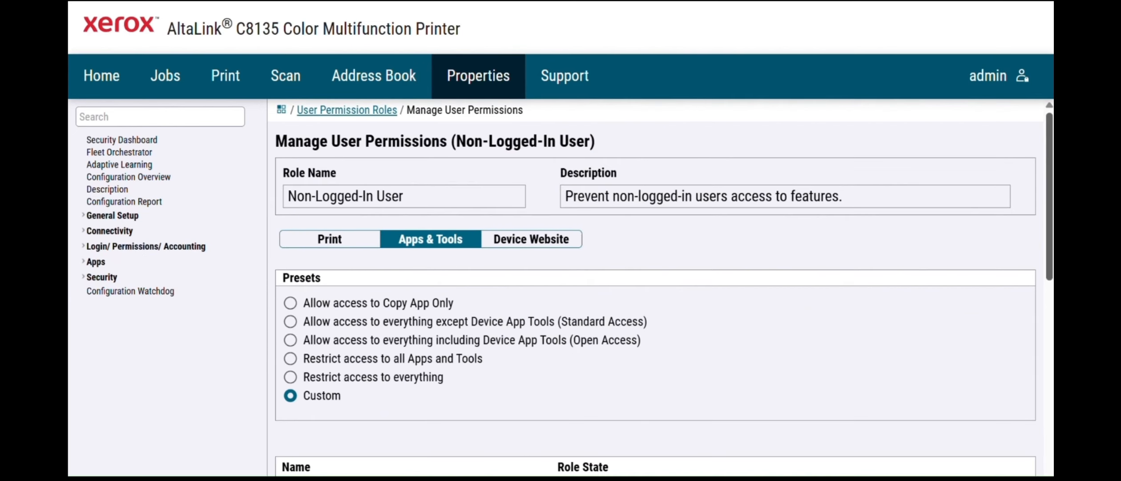
# - Return to the roles list, view the Logged-In Users permissions, and focus the settings search
pyautogui.click(363, 111)
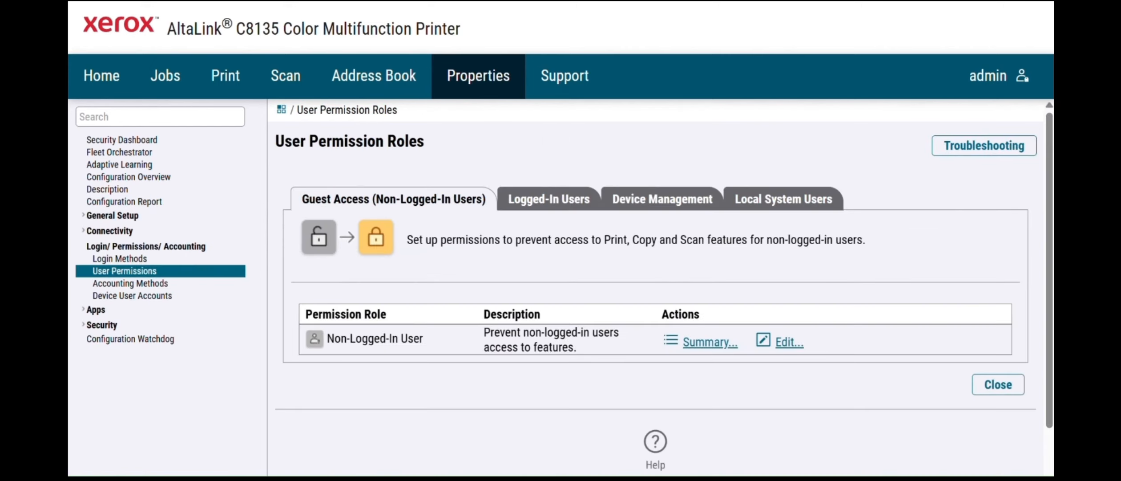
pyautogui.click(563, 206)
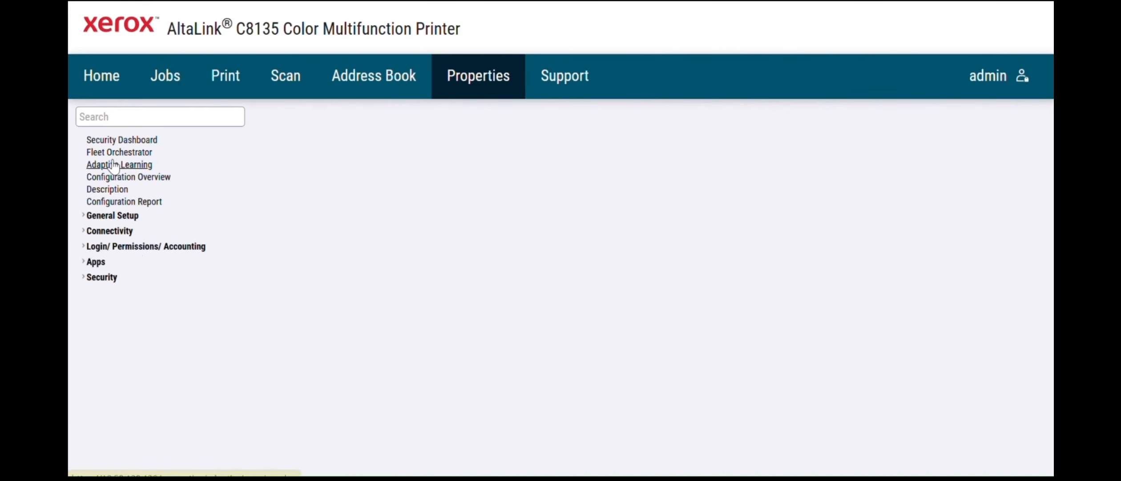
pyautogui.click(109, 116)
# - Search 'power', then clear the search and open Apps > Printing > General
pyautogui.write('power')
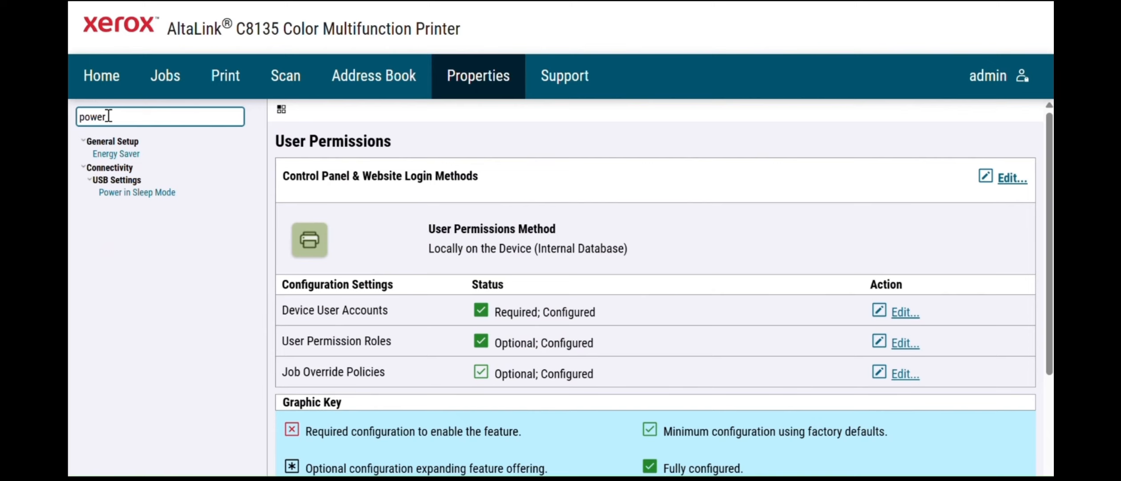
pyautogui.press('BackSpace')
pyautogui.press('BackSpace')
pyautogui.press('BackSpace')
pyautogui.press('BackSpace')
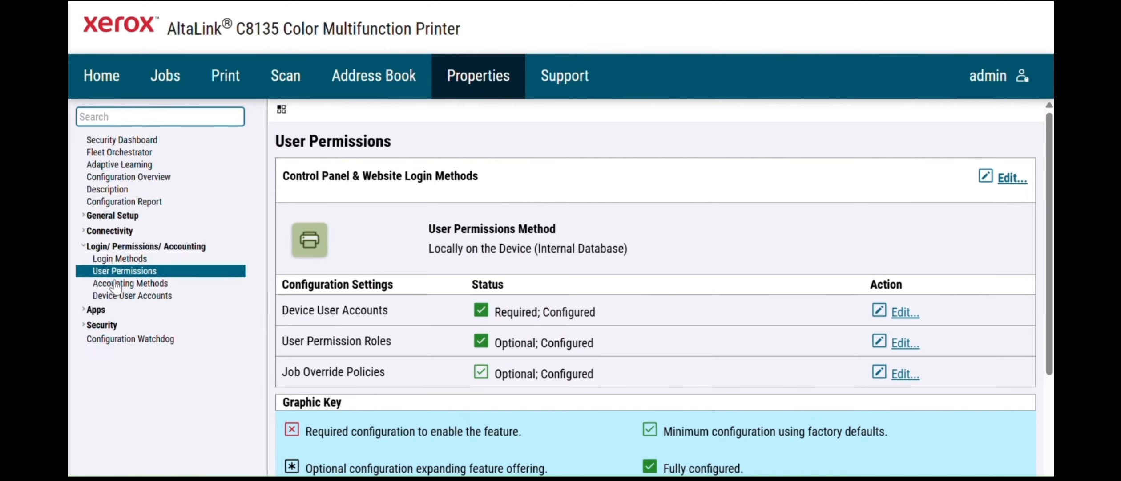
pyautogui.click(97, 311)
pyautogui.scroll(-1, 111, 324)
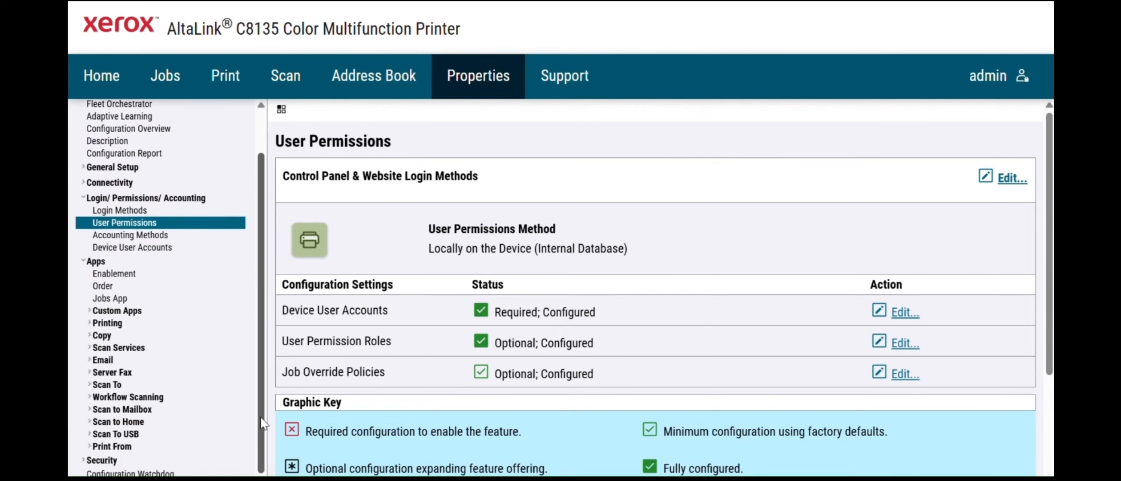
pyautogui.click(110, 324)
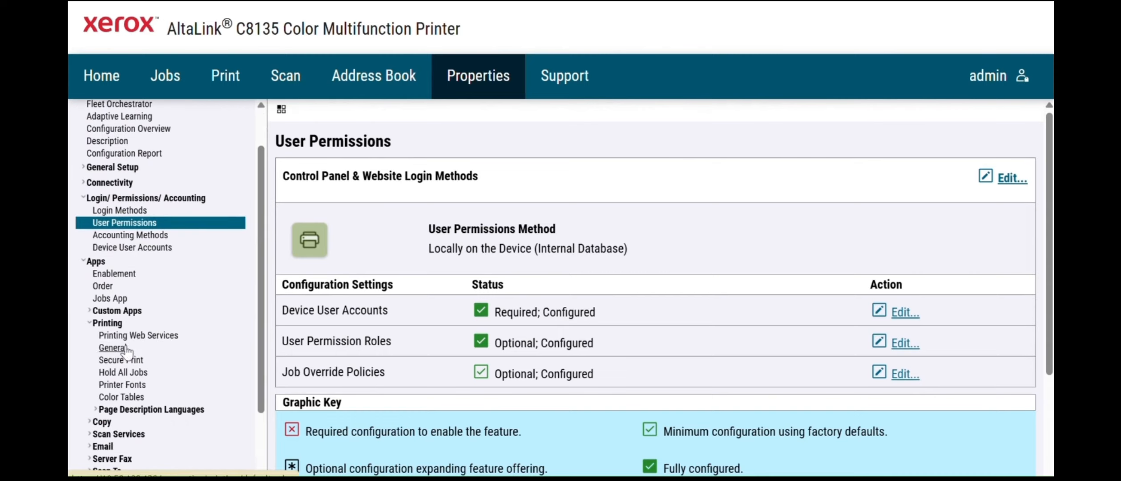
pyautogui.click(126, 347)
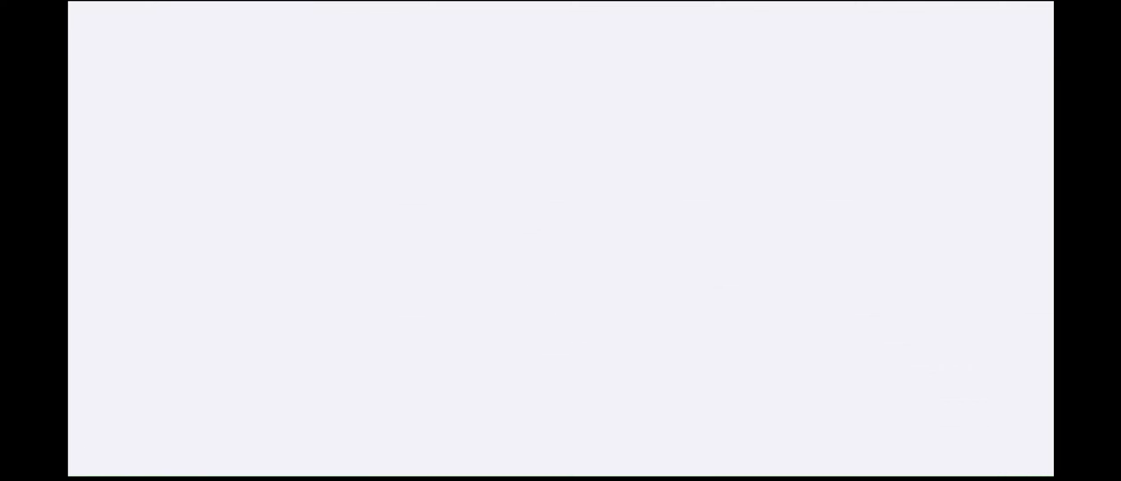
# - Save the general print defaults, then search 'dat' and open Date and Time
pyautogui.scroll(-15, 997, 328)
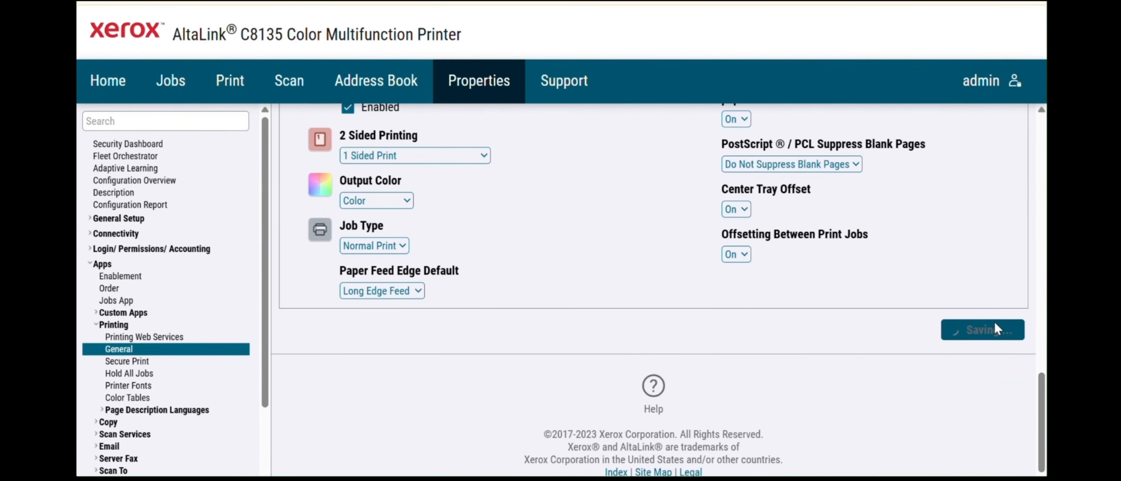
pyautogui.click(130, 116)
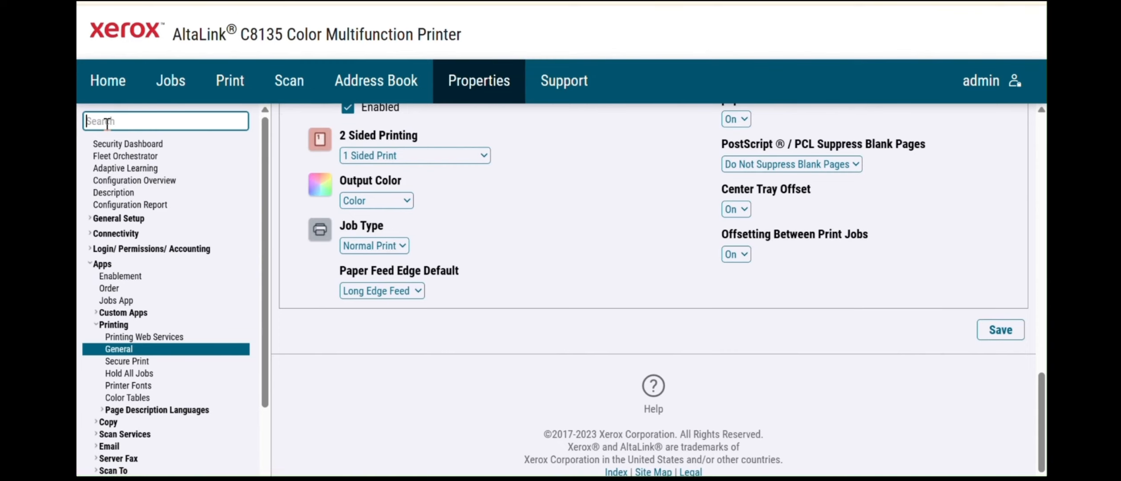
pyautogui.write('dat')
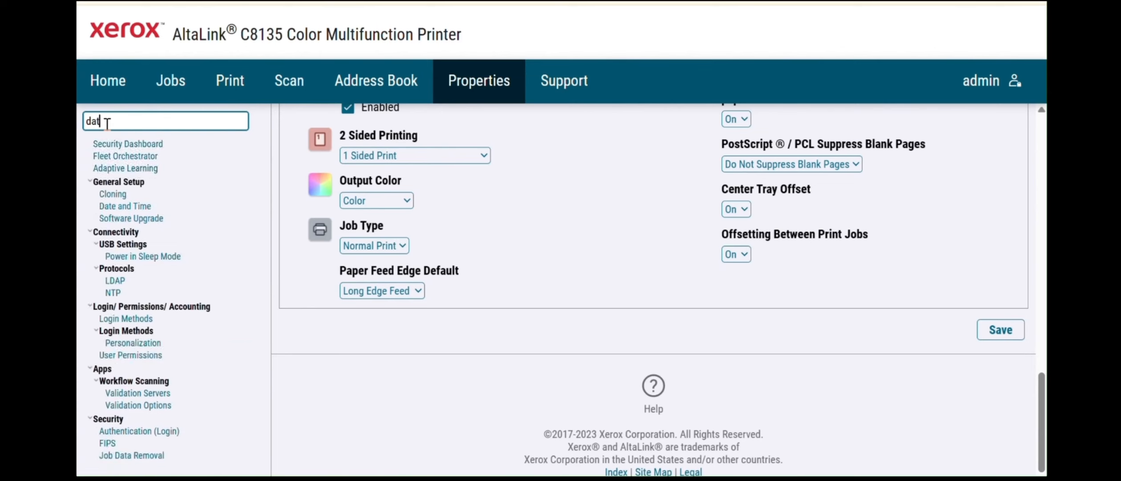
pyautogui.click(143, 182)
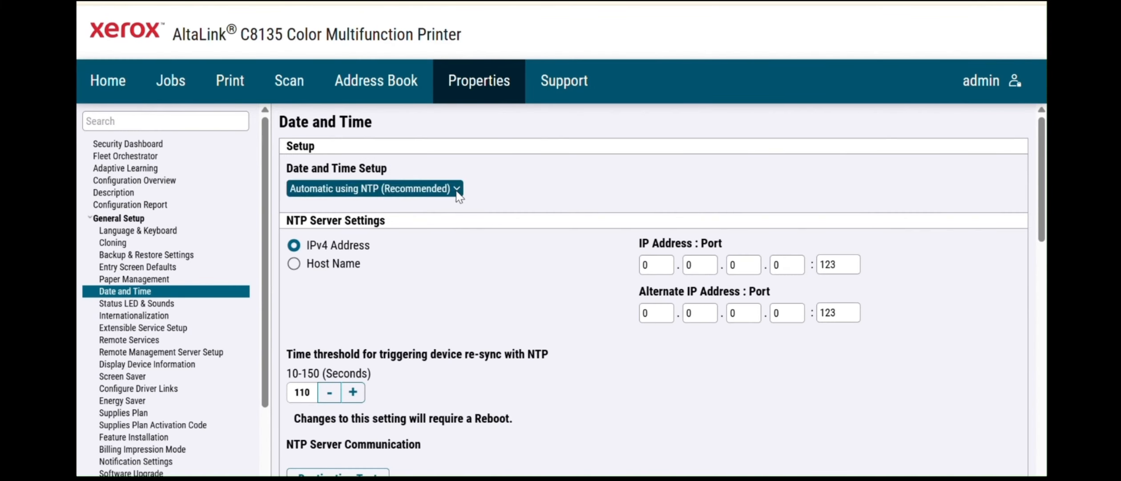
# - Switch Date and Time Setup to Manual and set the time to 14:00
pyautogui.click(438, 192)
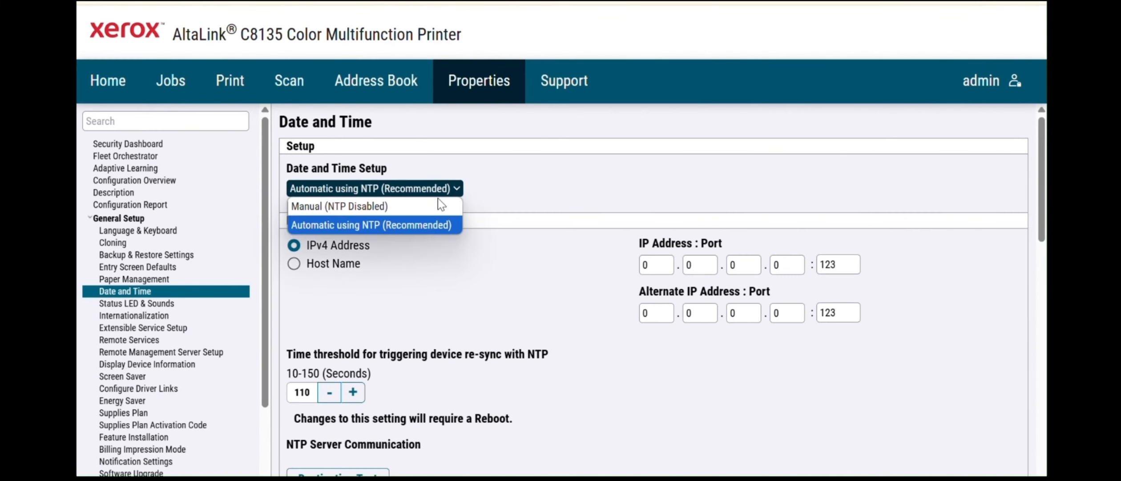
pyautogui.click(425, 206)
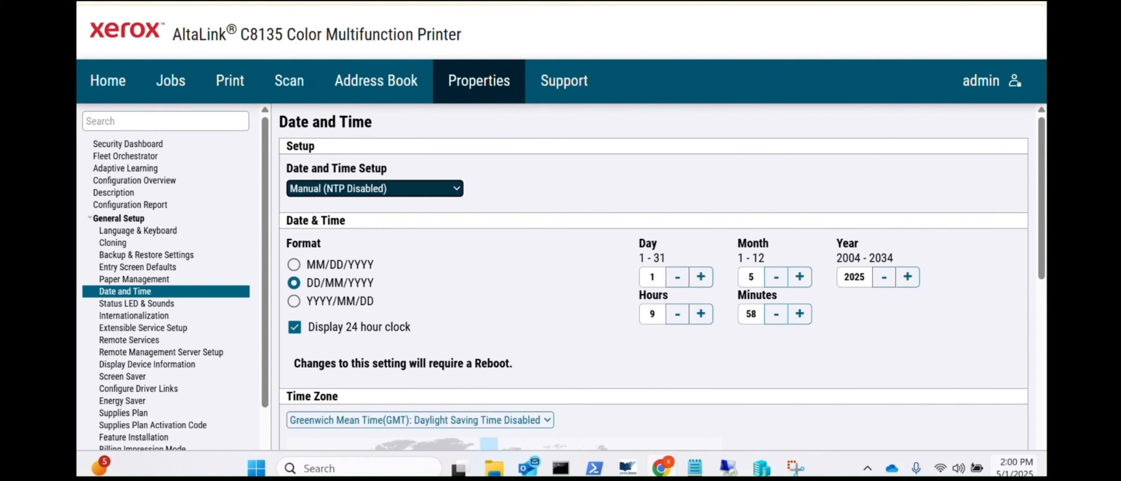
pyautogui.moveTo(1017, 466)
pyautogui.doubleClick(652, 313)
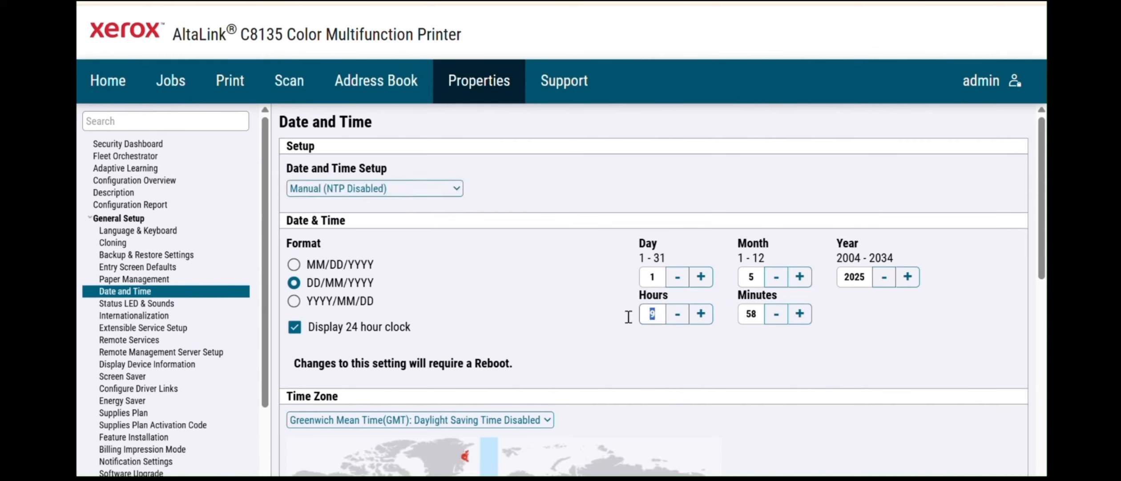
pyautogui.write('14')
pyautogui.doubleClick(750, 313)
pyautogui.write('00')
# - Choose the (GMT +04:00) Dubai, Muscat, Tbilisi time zone
pyautogui.click(534, 420)
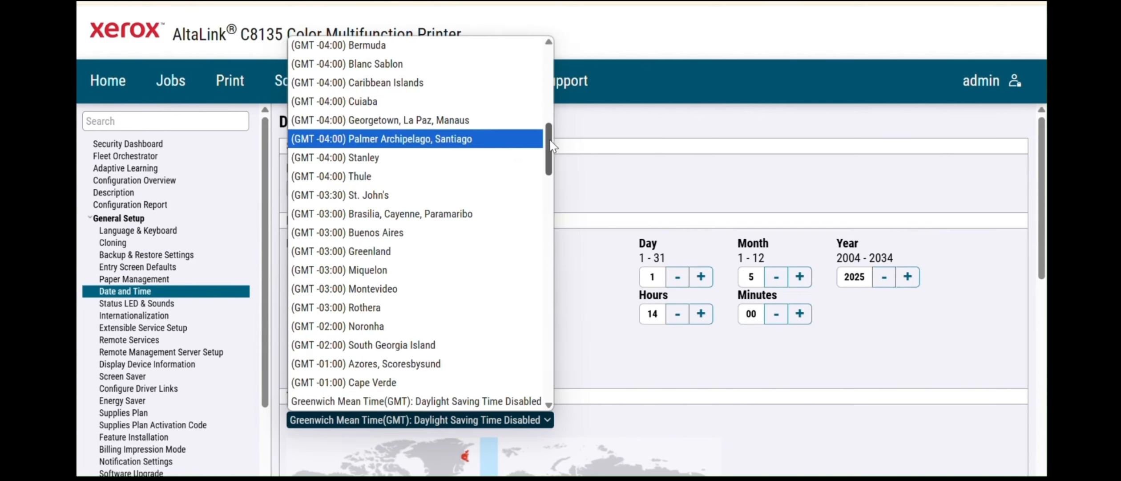
pyautogui.scroll(-10, 511, 222)
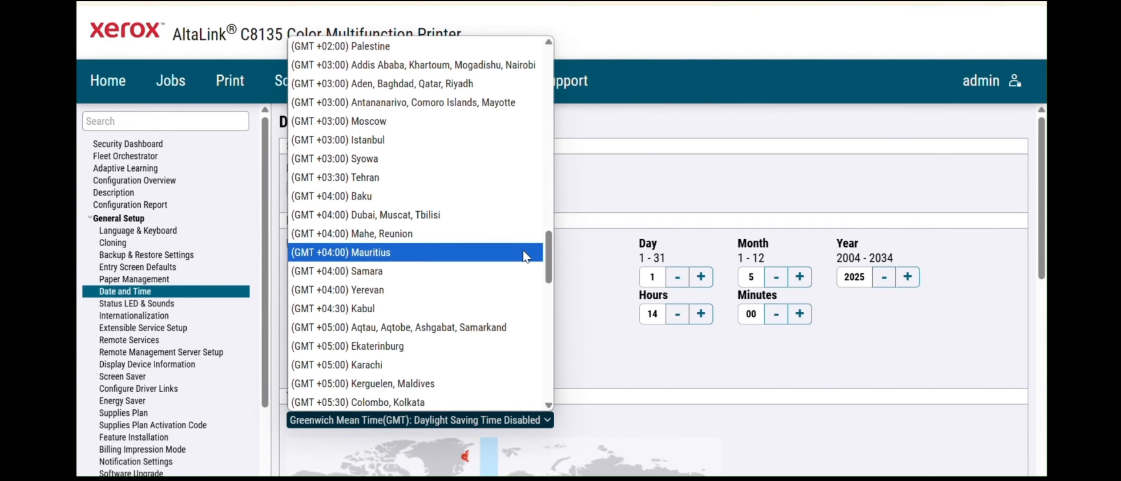
pyautogui.click(397, 215)
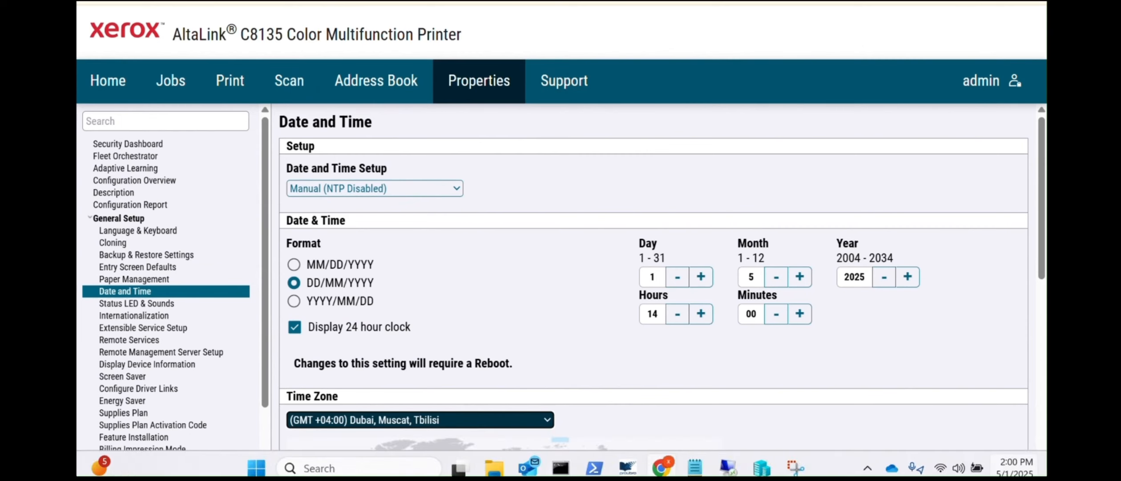
pyautogui.moveTo(1042, 263); pyautogui.dragTo(1042, 405)
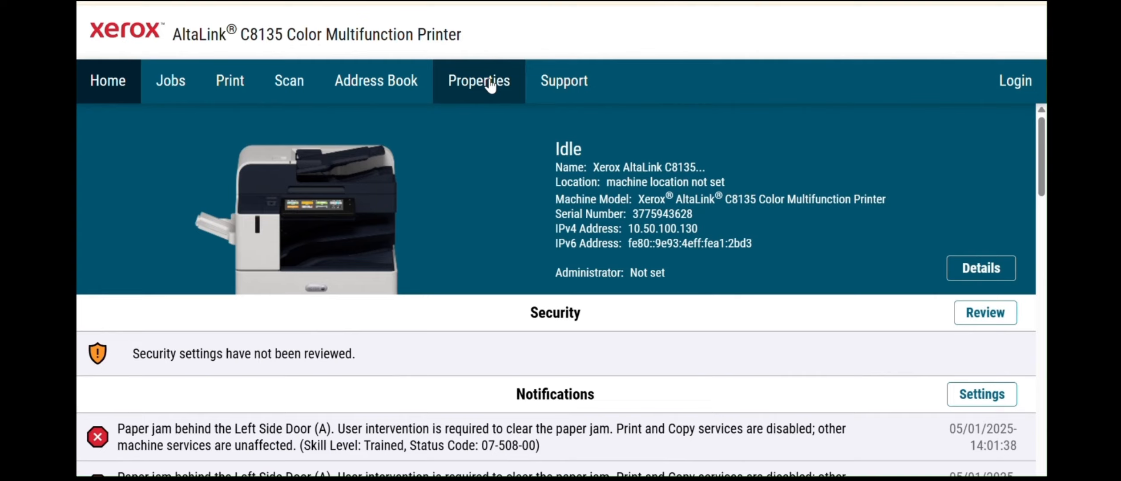
# - Open Properties and log back in as administrator, re-entering the password
pyautogui.click(490, 84)
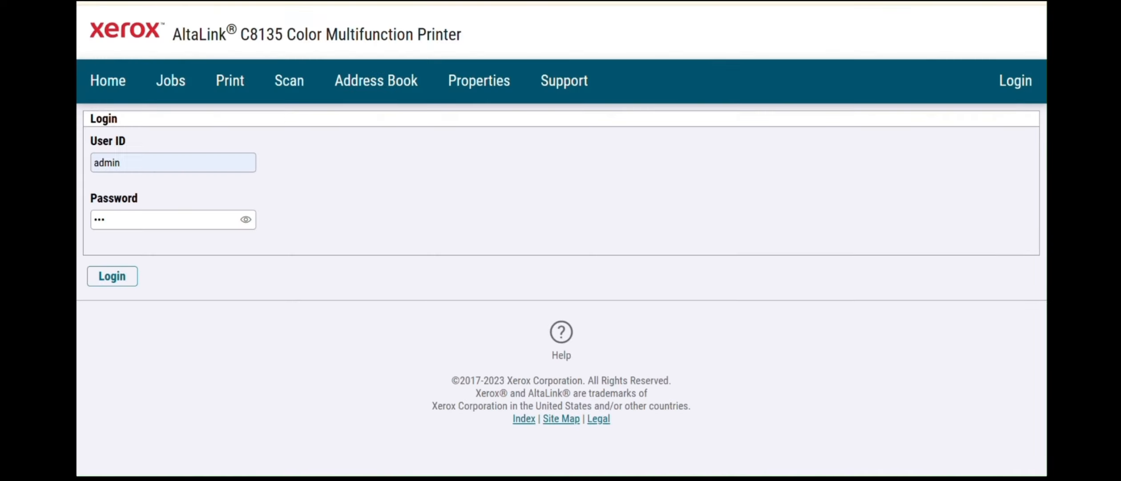
pyautogui.click(117, 220)
pyautogui.press('BackSpace')
pyautogui.press('BackSpace')
pyautogui.press('BackSpace')
pyautogui.write('1111')
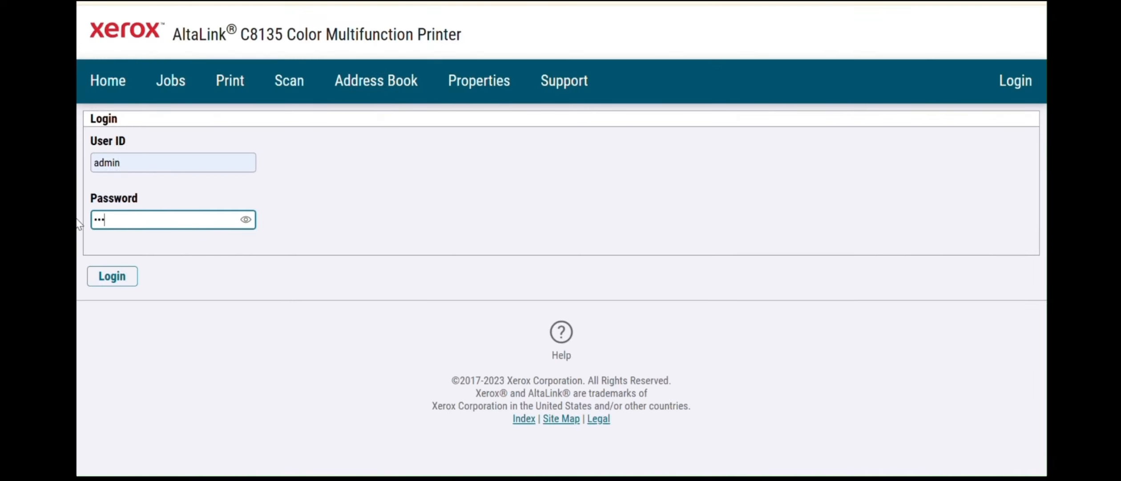
pyautogui.click(112, 277)
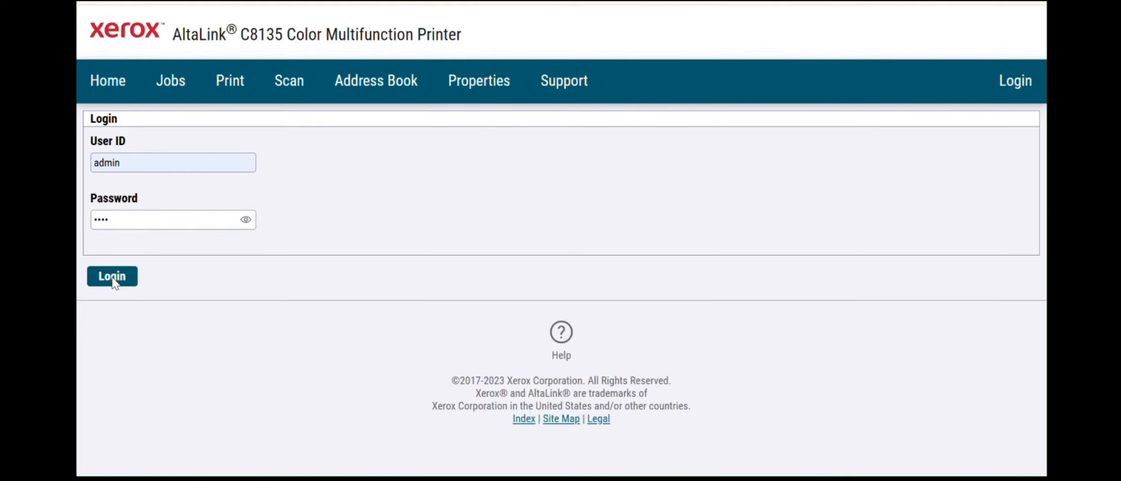
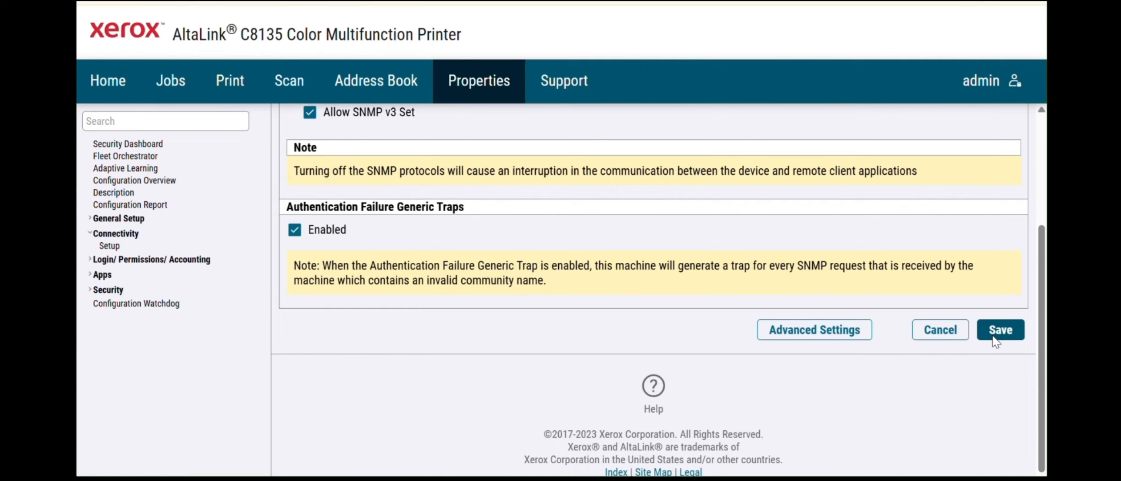
# - Save the printer's SNMP settings with SNMP v3 Set allowed and authentication failure traps on
pyautogui.click(995, 341)
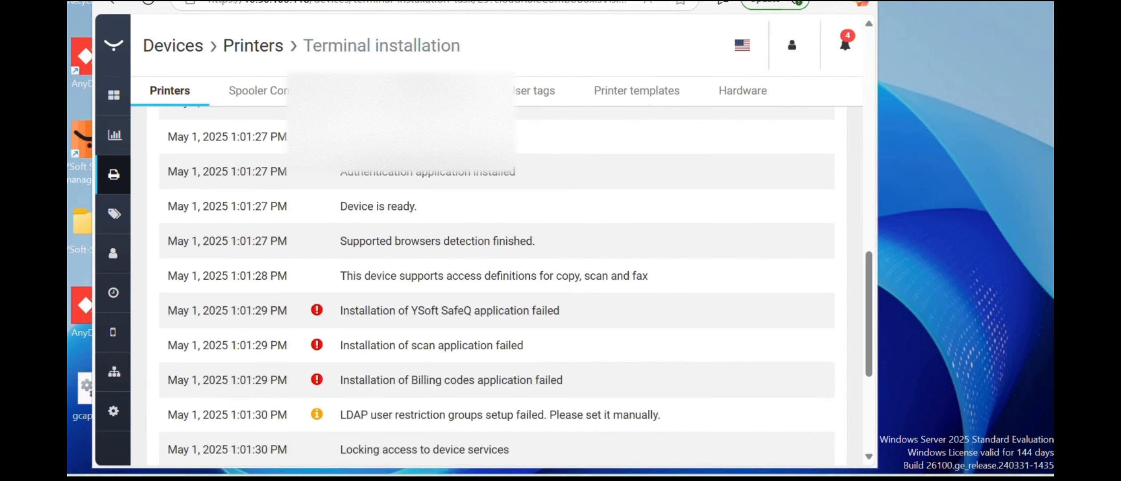
# - Return to the SAFEQ Printers list and show the actions for printer Test X
pyautogui.click(114, 176)
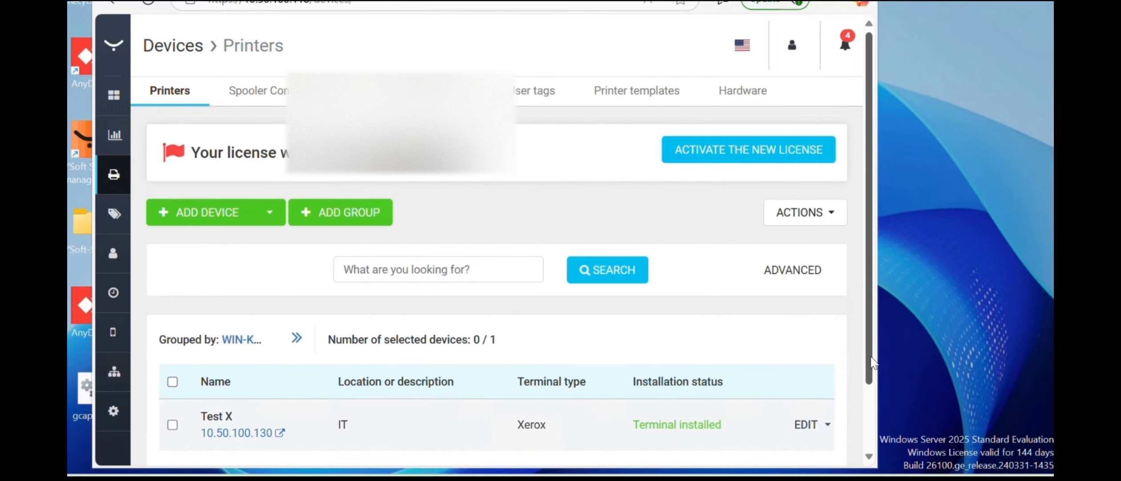
pyautogui.moveTo(869, 373); pyautogui.dragTo(872, 400)
pyautogui.scroll(-2, 863, 395)
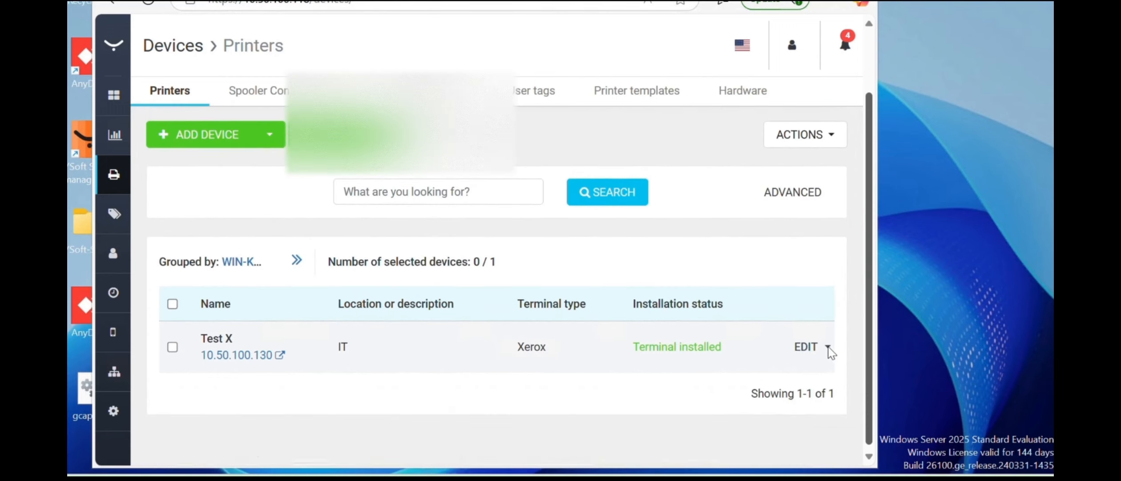
pyautogui.click(826, 343)
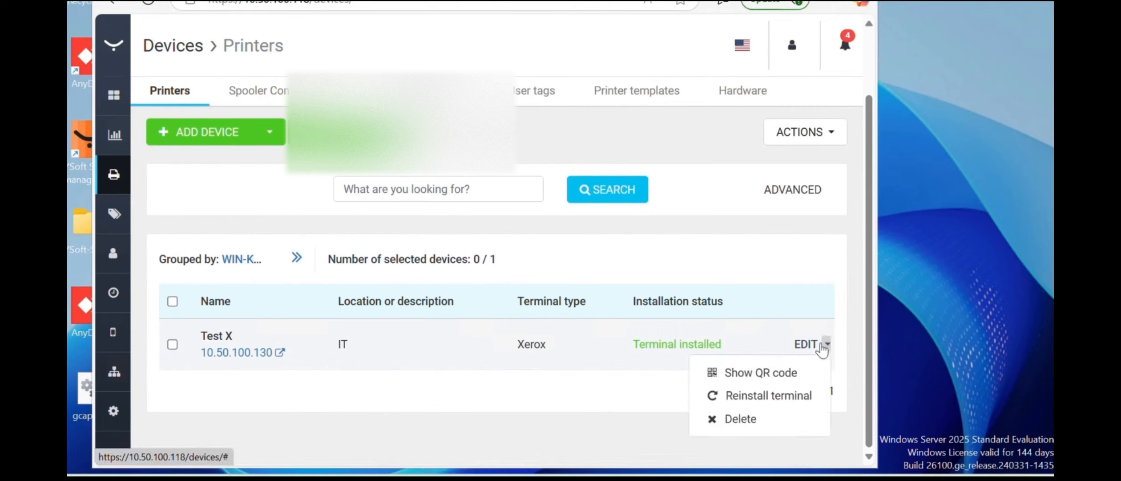
# - Open printer Test X's edit page and maximize the browser window
pyautogui.click(807, 346)
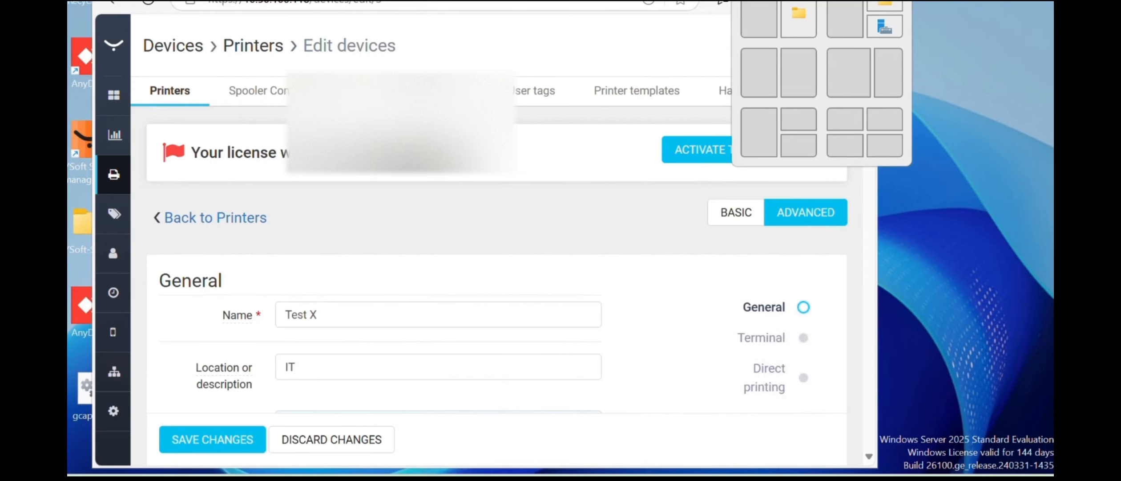
pyautogui.click(822, 1)
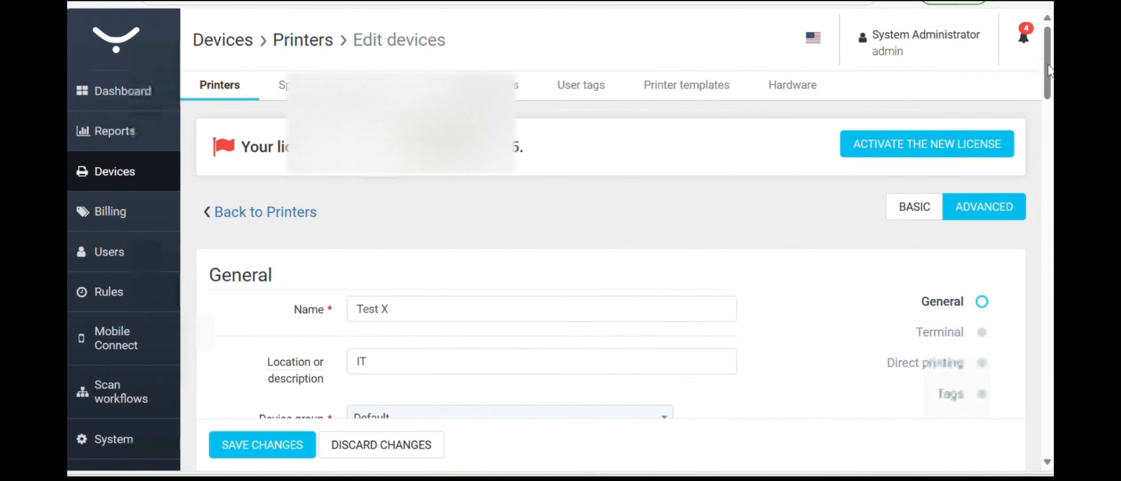
# - Switch the Test X edit form from Basic to Advanced mode
pyautogui.rightClick(926, 86)
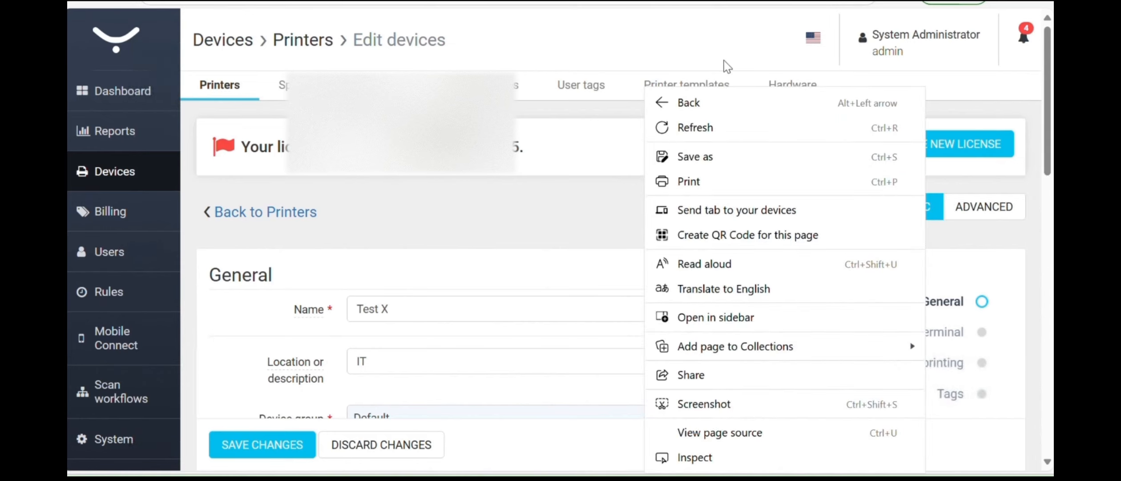
pyautogui.click(712, 51)
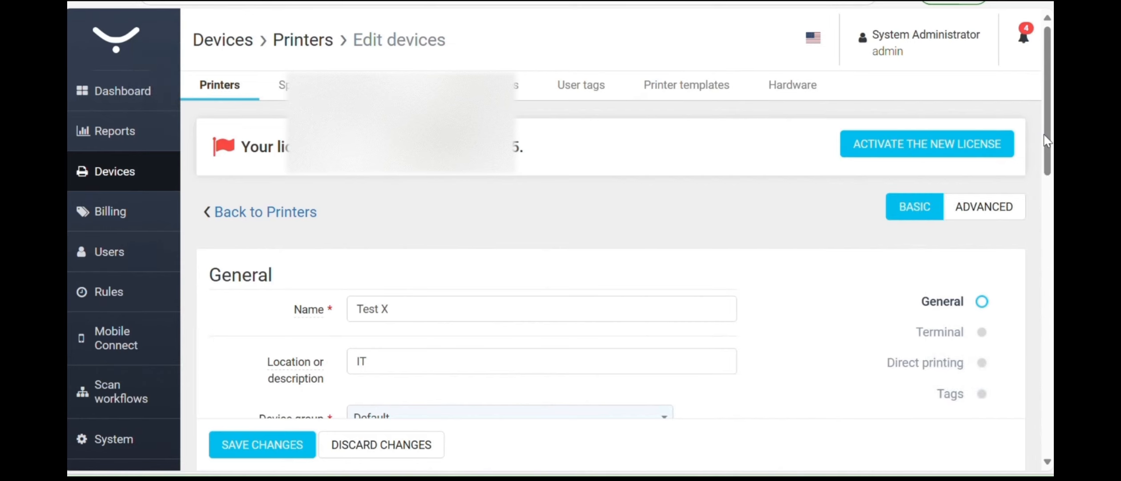
pyautogui.scroll(-1, 1048, 169)
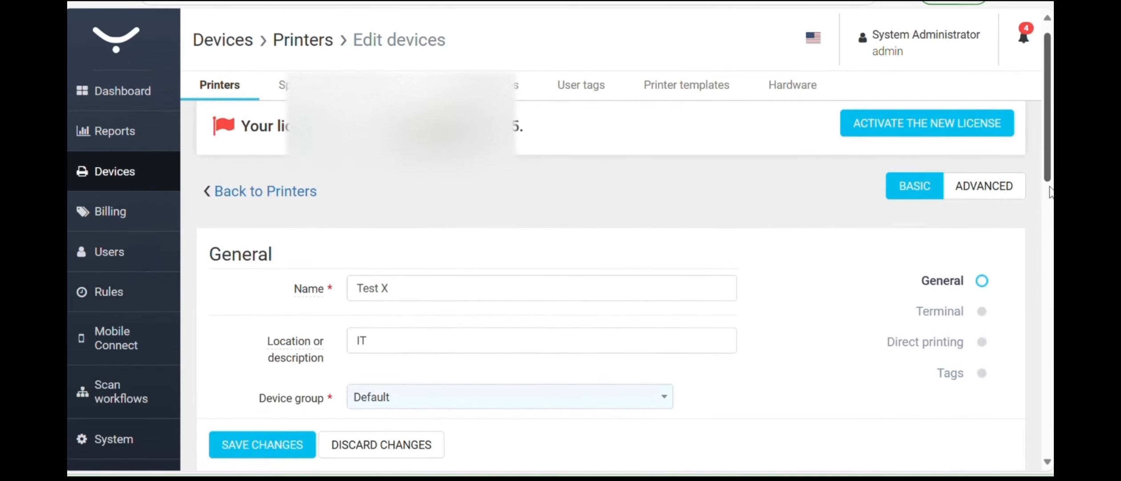
pyautogui.scroll(-4, 1049, 191)
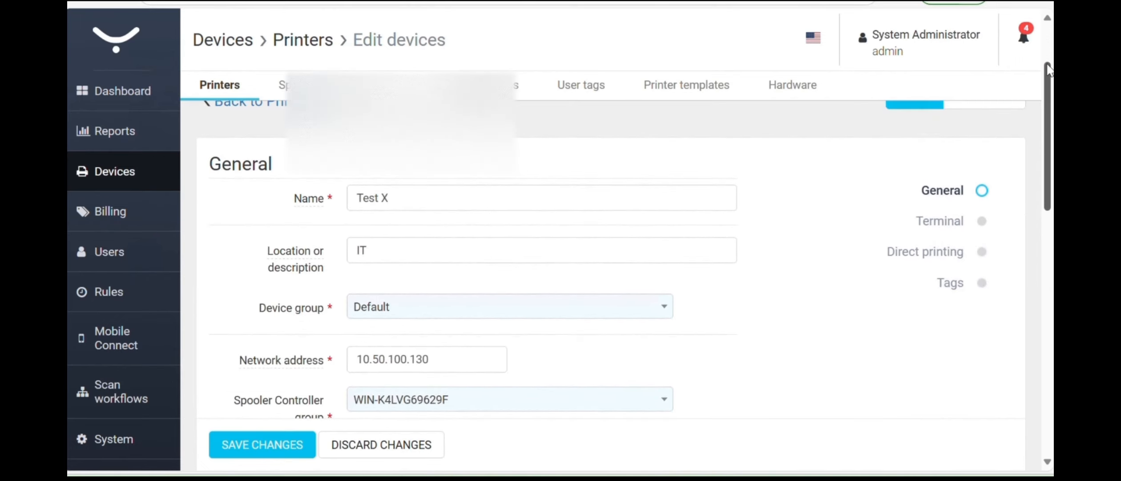
pyautogui.moveTo(1048, 69)
pyautogui.mouseDown()
pyautogui.moveTo(1047, 119)
pyautogui.moveTo(1049, 56)
pyautogui.mouseUp()
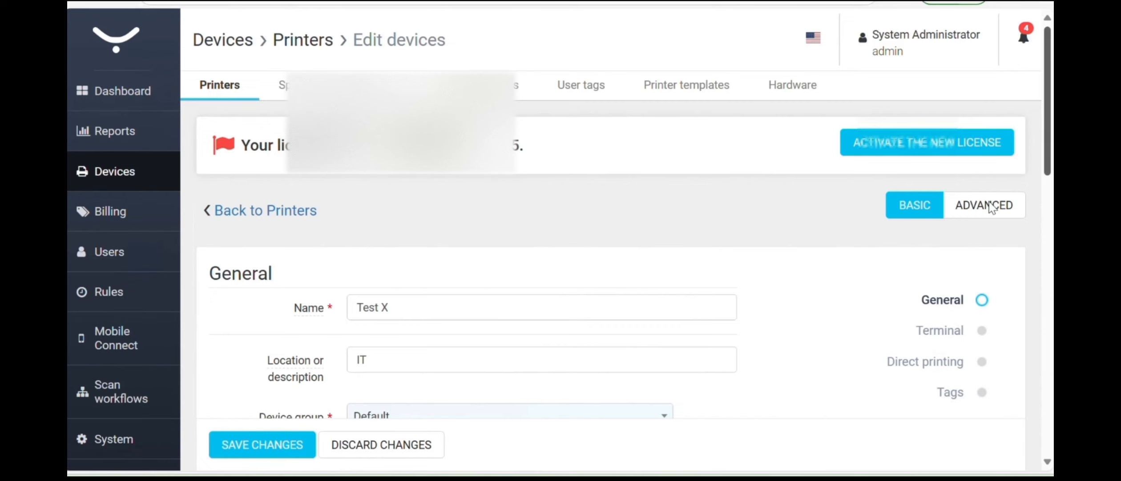
pyautogui.click(990, 207)
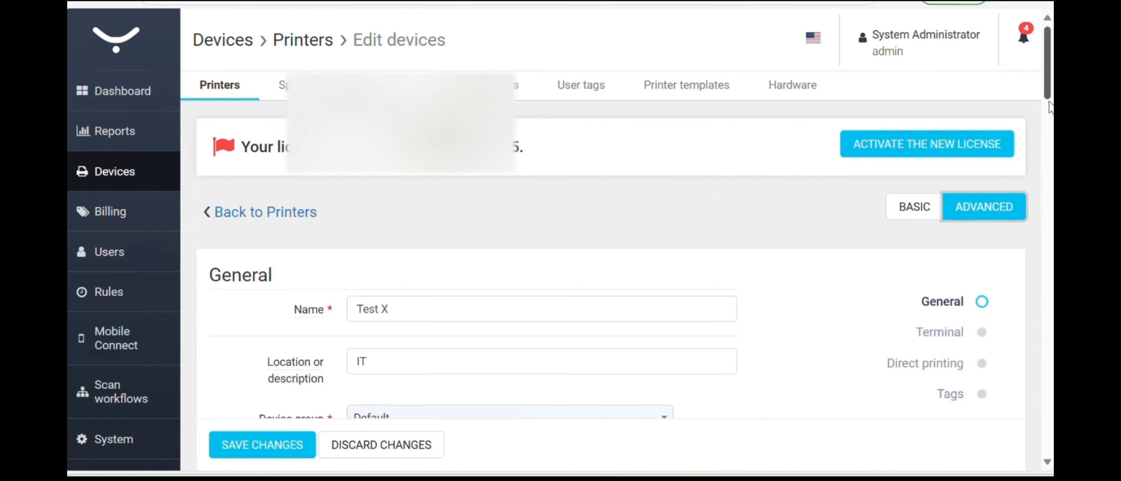
pyautogui.scroll(-1, 1050, 112)
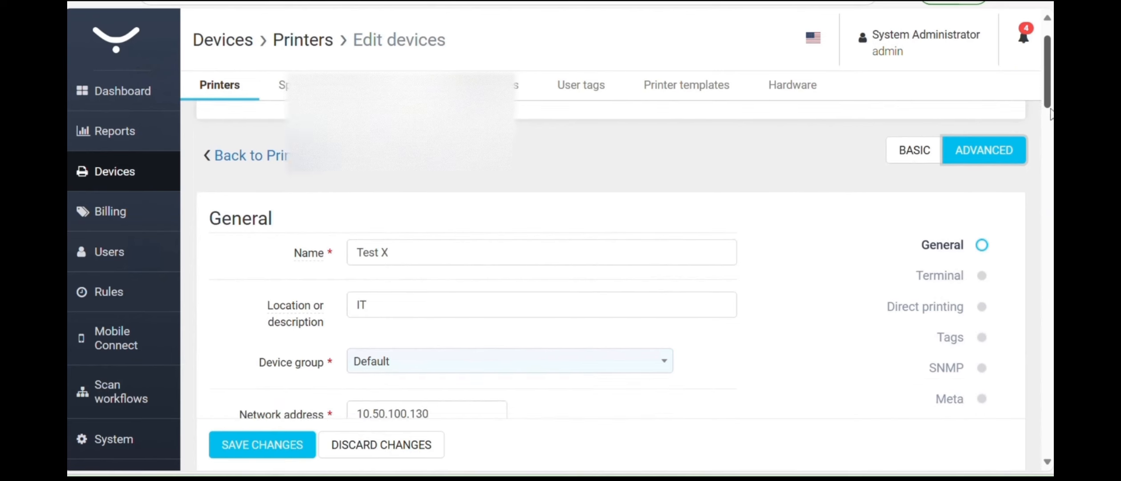
pyautogui.scroll(-1, 1051, 169)
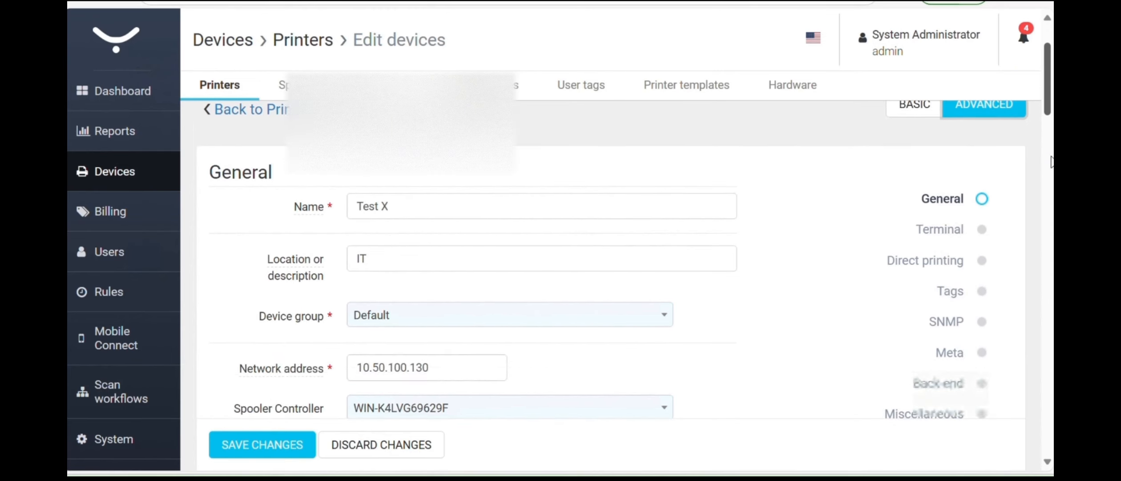
pyautogui.scroll(-2, 1050, 190)
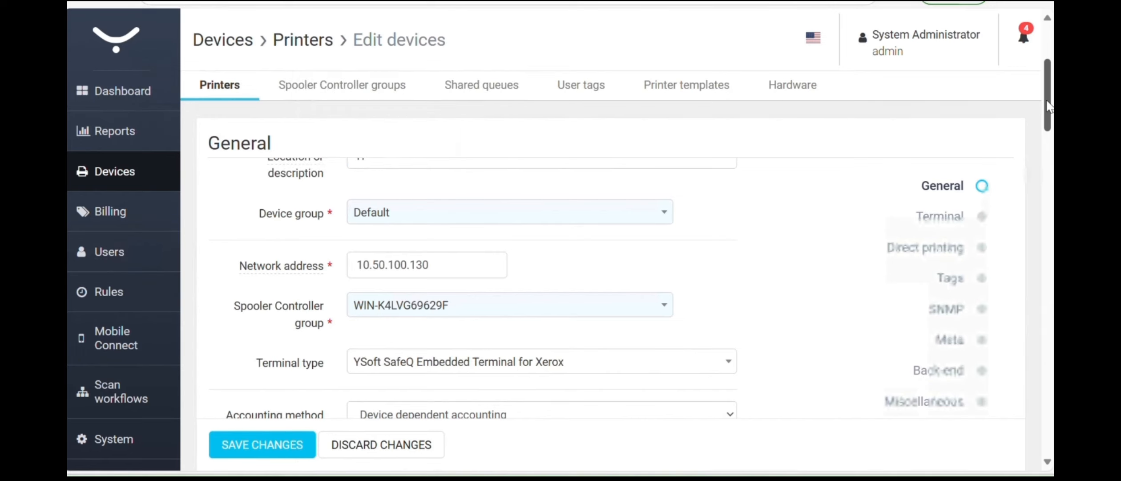
pyautogui.scroll(-5, 1041, 160)
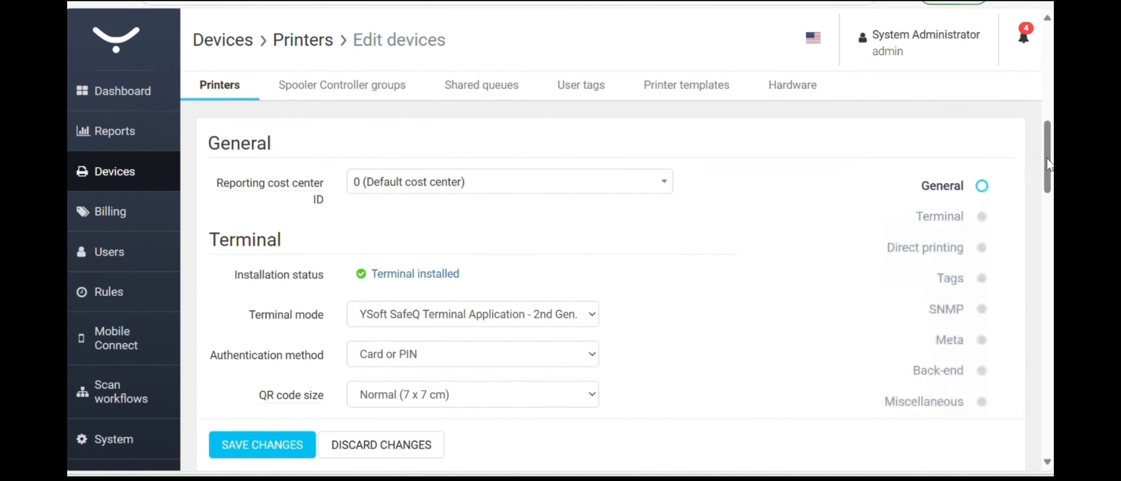
pyautogui.scroll(-2, 1050, 200)
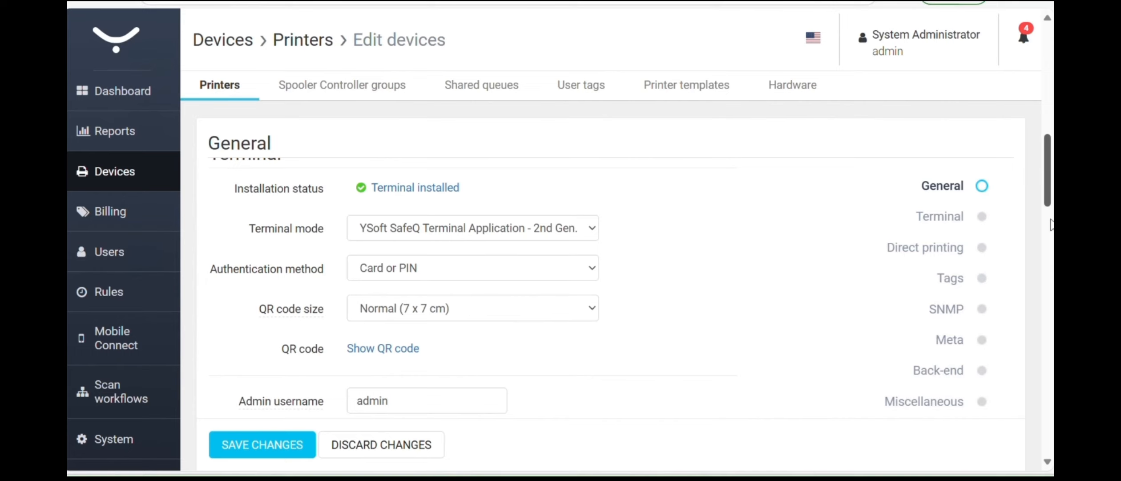
pyautogui.scroll(-4, 1051, 224)
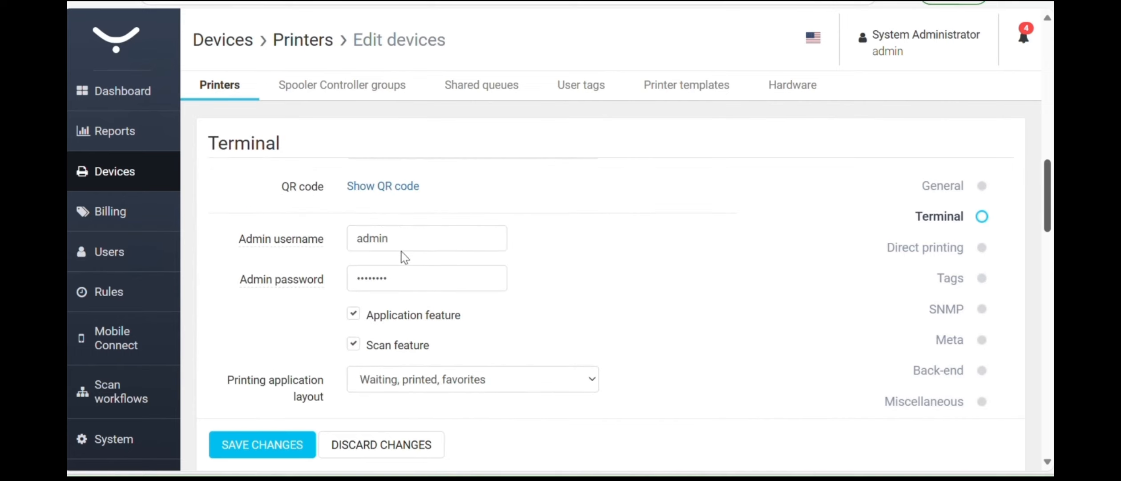
pyautogui.scroll(-4, 402, 252)
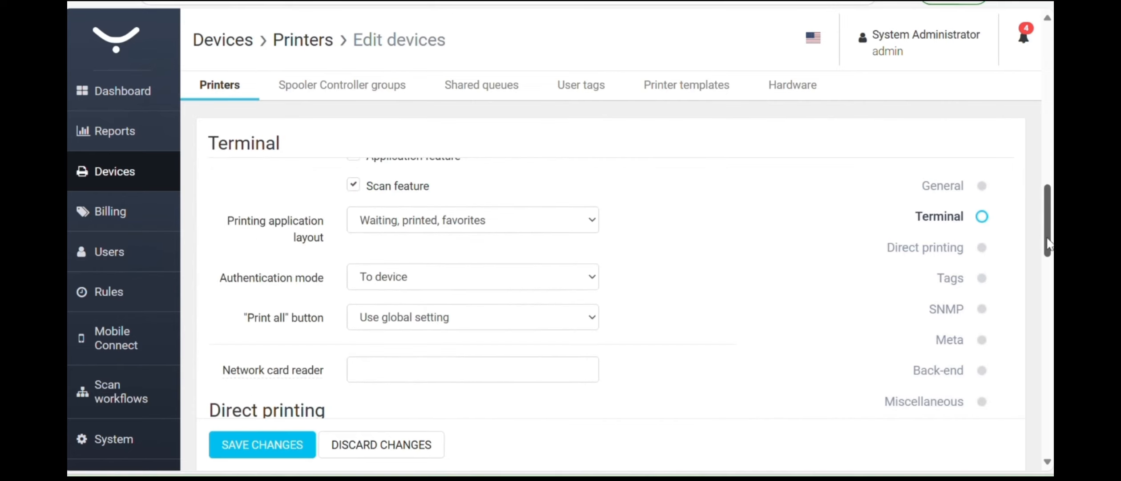
pyautogui.scroll(-5, 1049, 203)
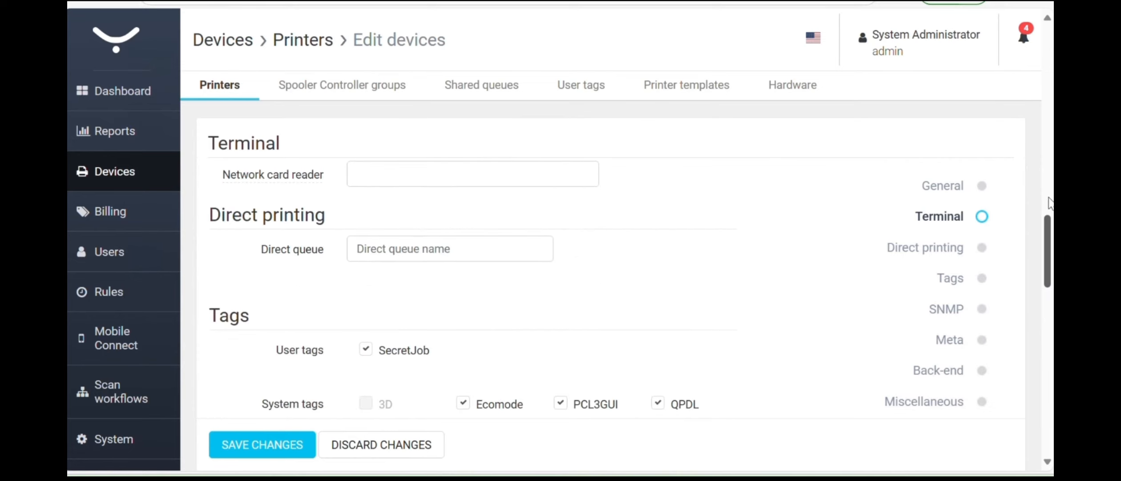
pyautogui.scroll(4, 1049, 231)
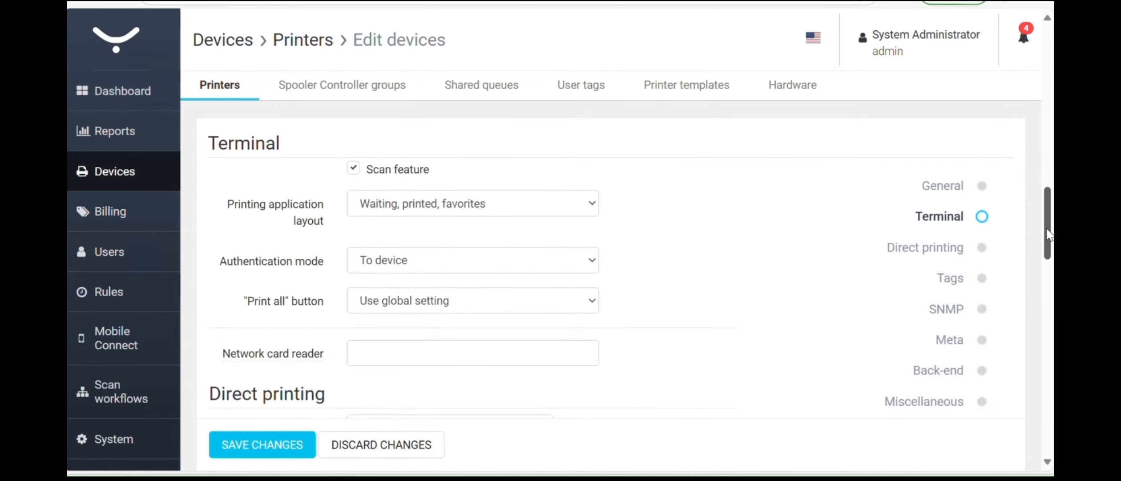
pyautogui.scroll(1, 1048, 232)
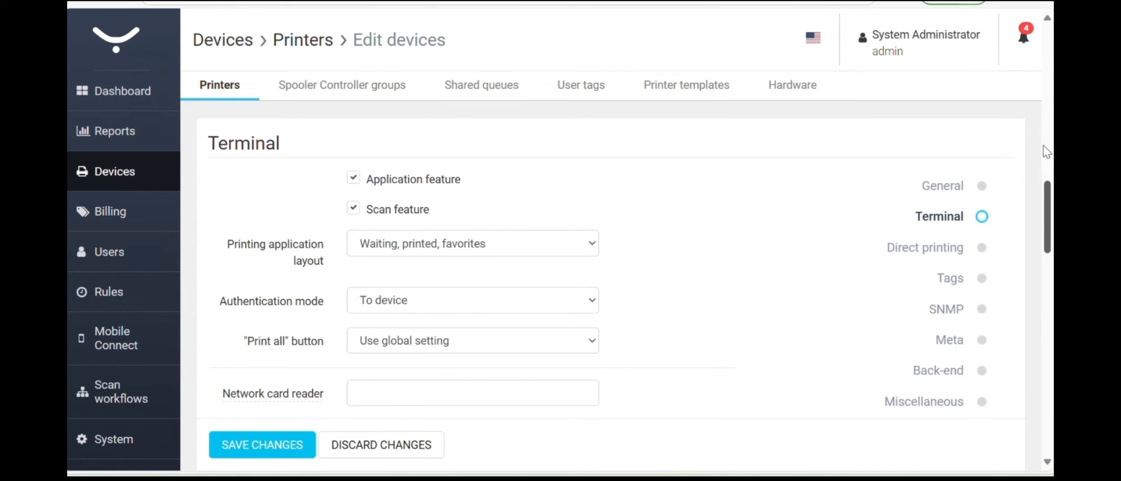
pyautogui.scroll(5, 1047, 151)
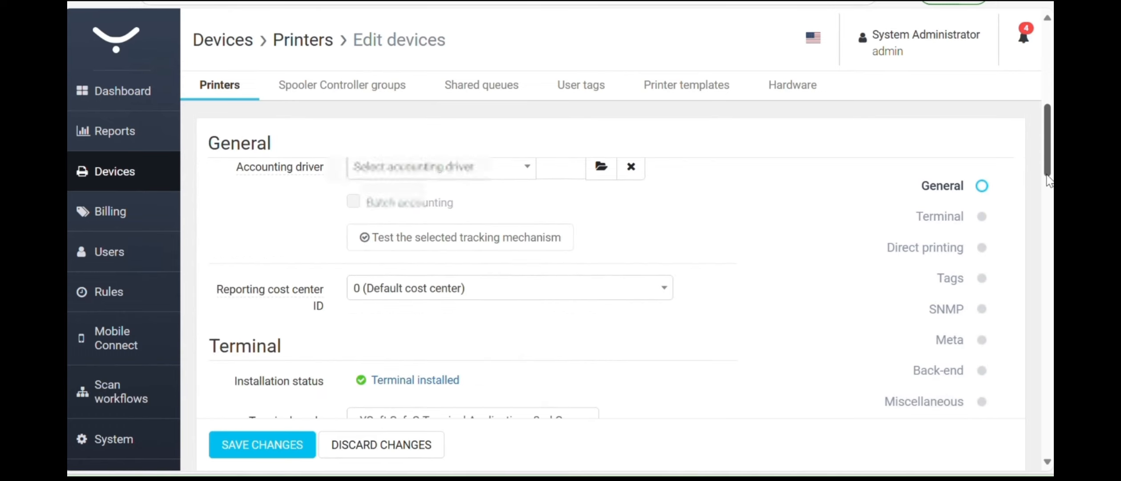
pyautogui.scroll(-2, 1049, 182)
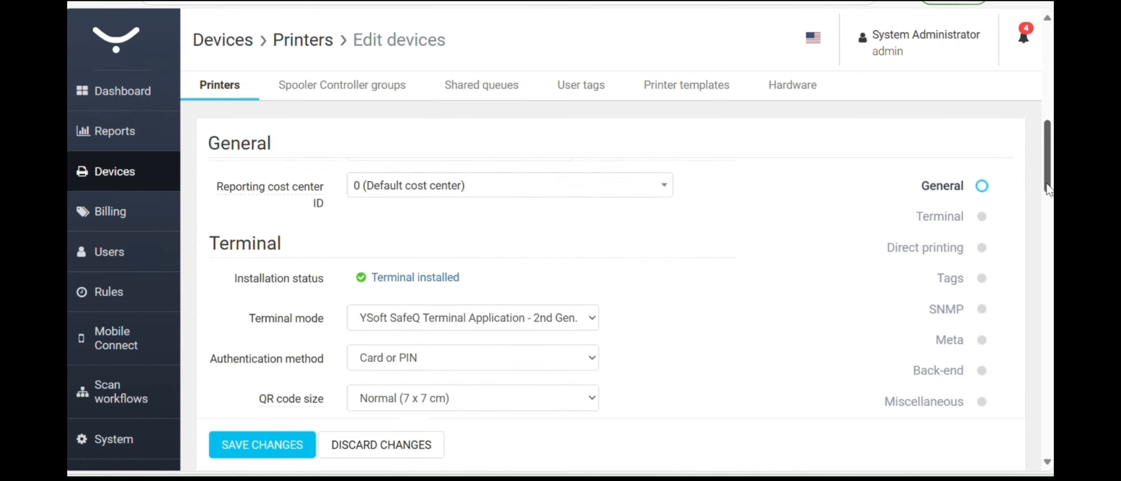
pyautogui.scroll(-2, 1048, 187)
pyautogui.scroll(-2, 600, 267)
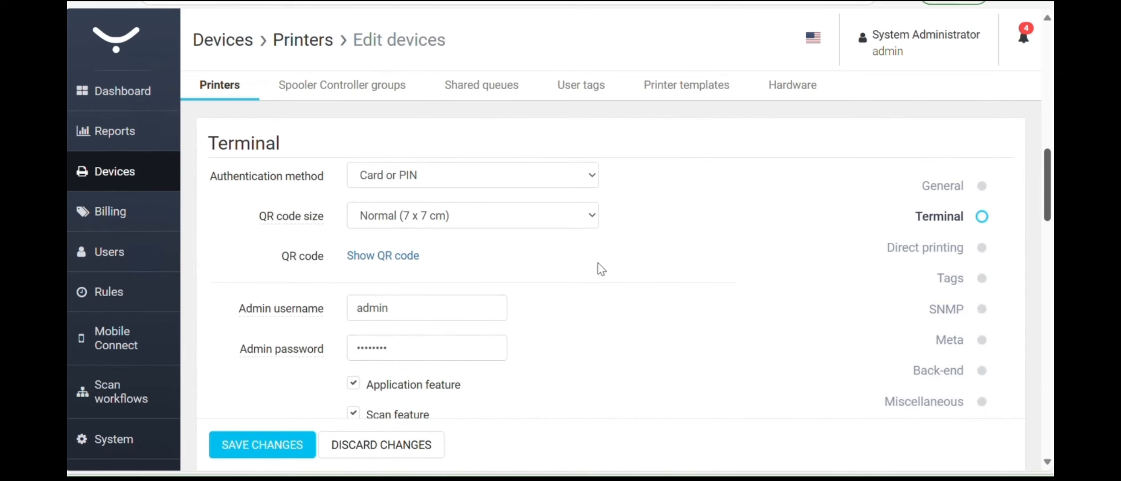
pyautogui.doubleClick(393, 339)
pyautogui.press('BackSpace')
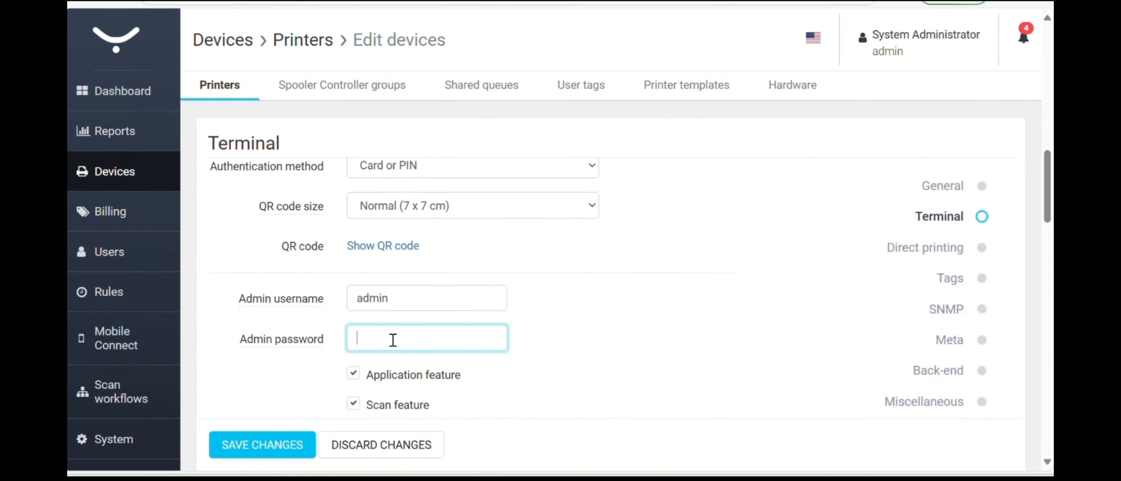
pyautogui.click(393, 340)
pyautogui.write('••••')
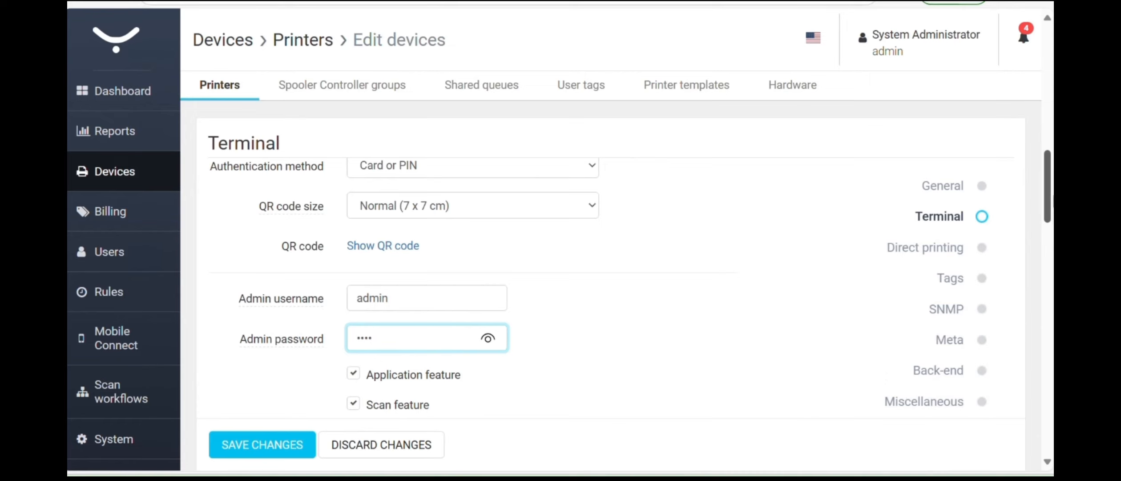
pyautogui.scroll(-1, 1051, 207)
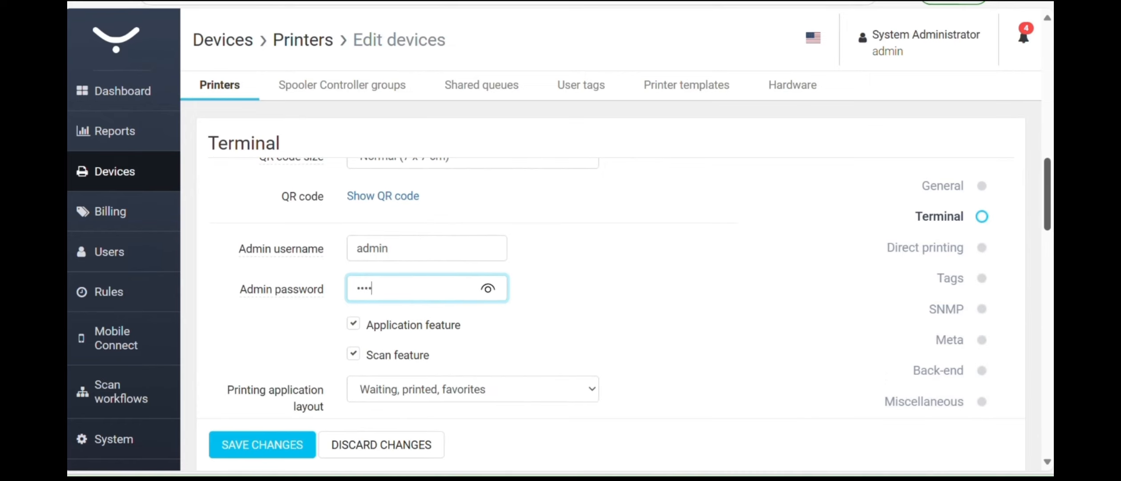
pyautogui.scroll(-1, 534, 289)
pyautogui.scroll(-2, 534, 289)
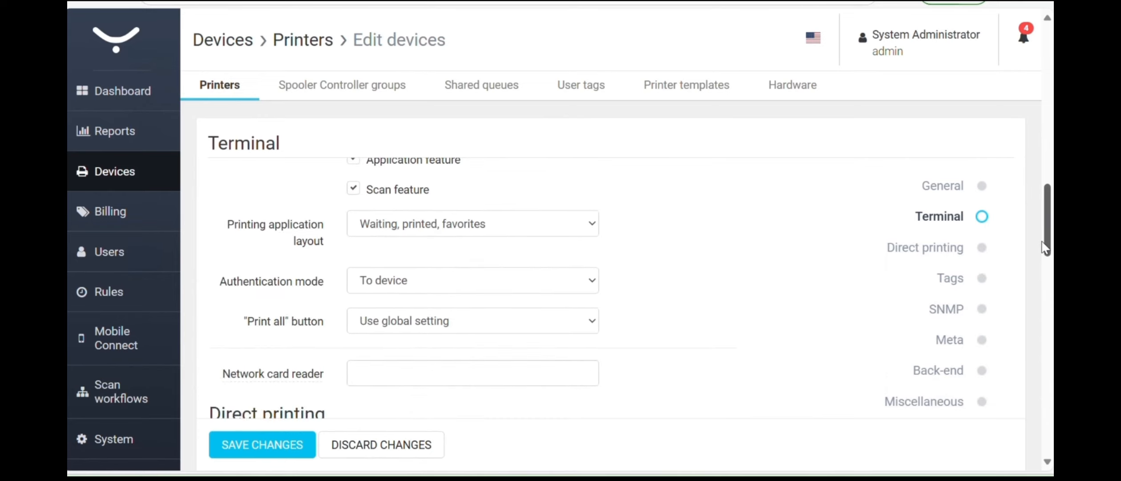
pyautogui.scroll(-4, 1047, 248)
pyautogui.scroll(-5, 1048, 252)
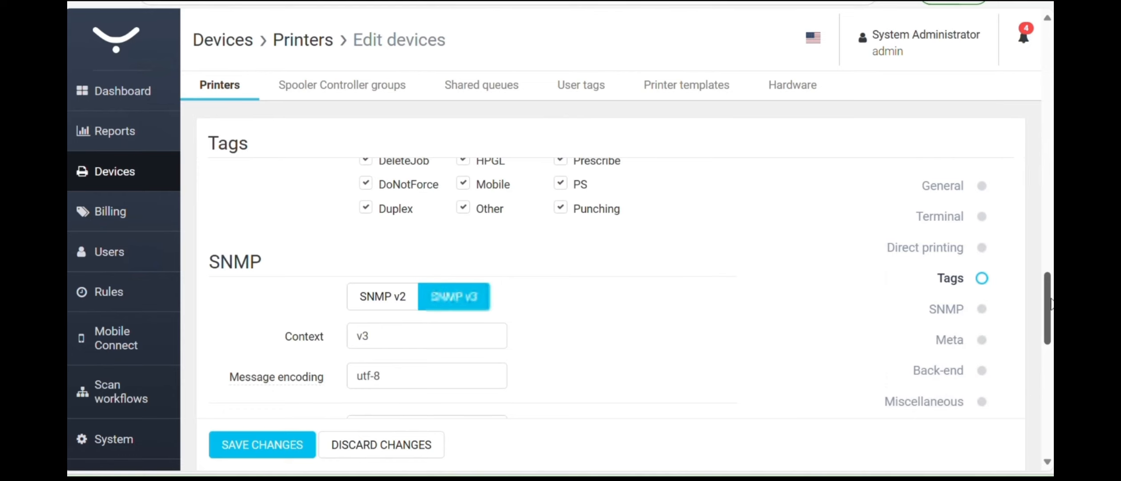
pyautogui.scroll(-5, 1050, 302)
pyautogui.scroll(8, 1050, 321)
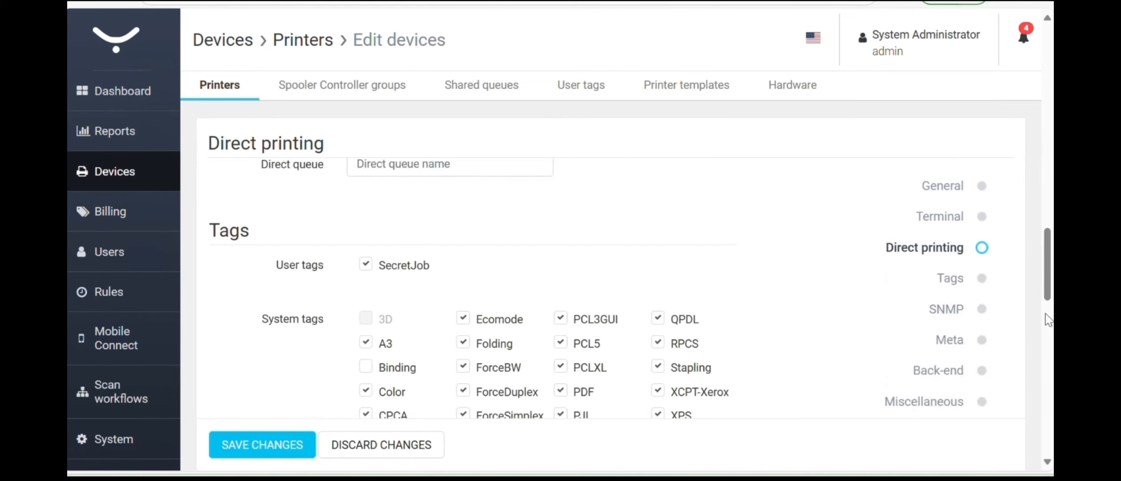
pyautogui.scroll(4, 1044, 201)
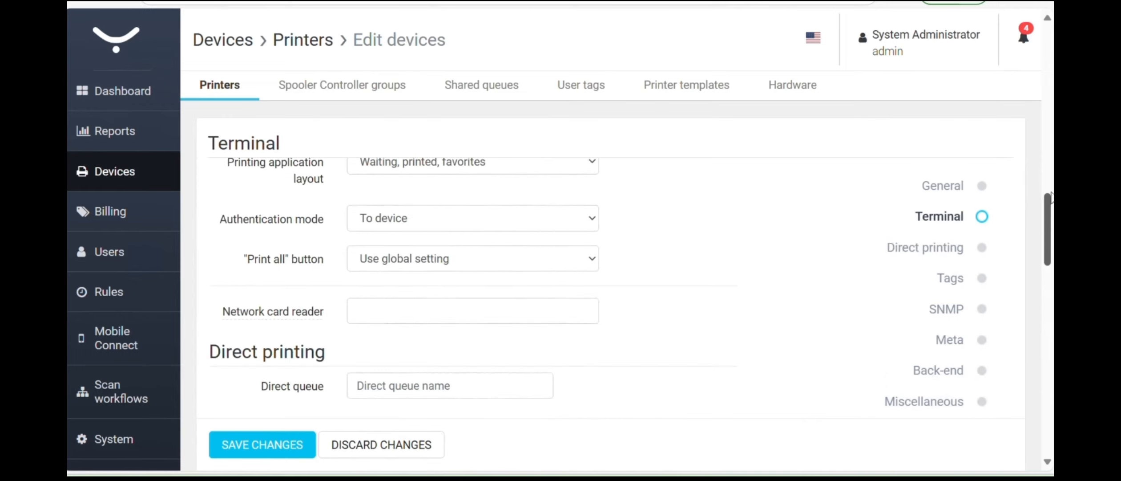
pyautogui.scroll(3, 1048, 196)
pyautogui.scroll(2, 1050, 194)
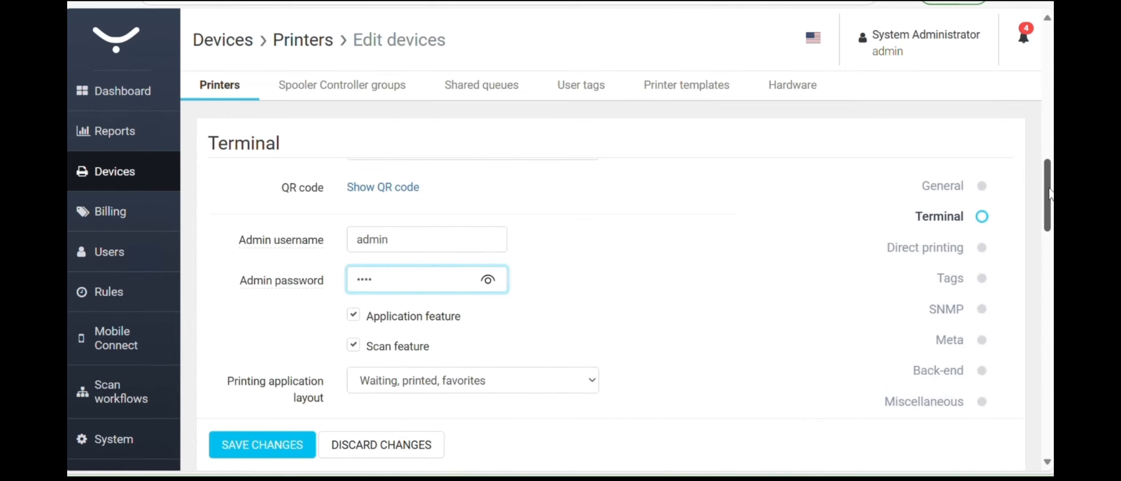
pyautogui.scroll(-2, 1052, 211)
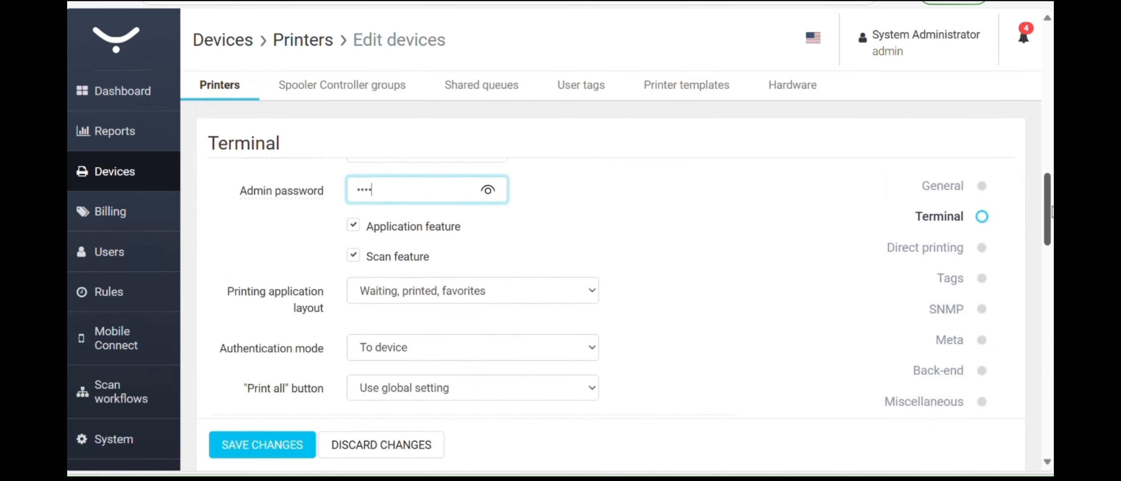
pyautogui.scroll(-1, 631, 288)
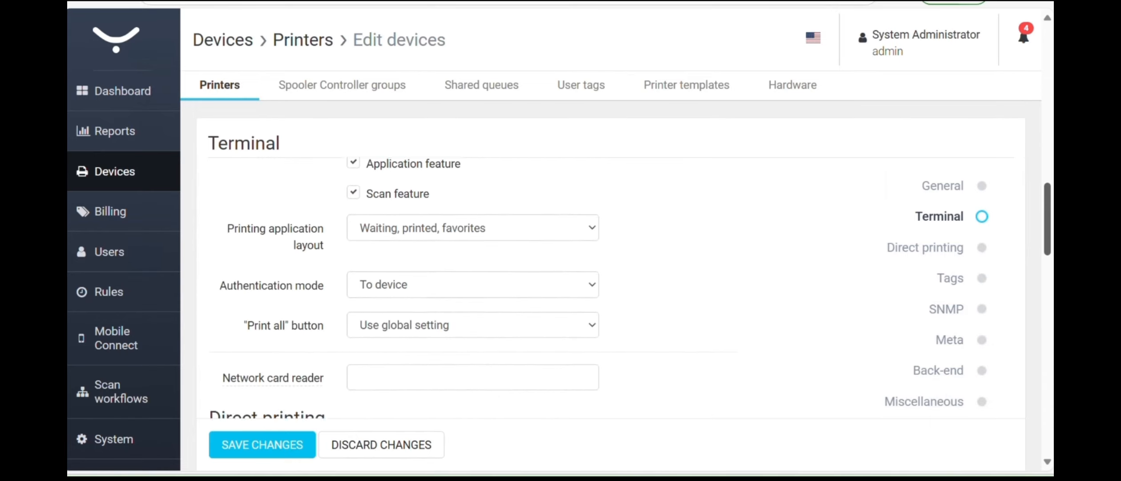
pyautogui.scroll(-4, 1049, 253)
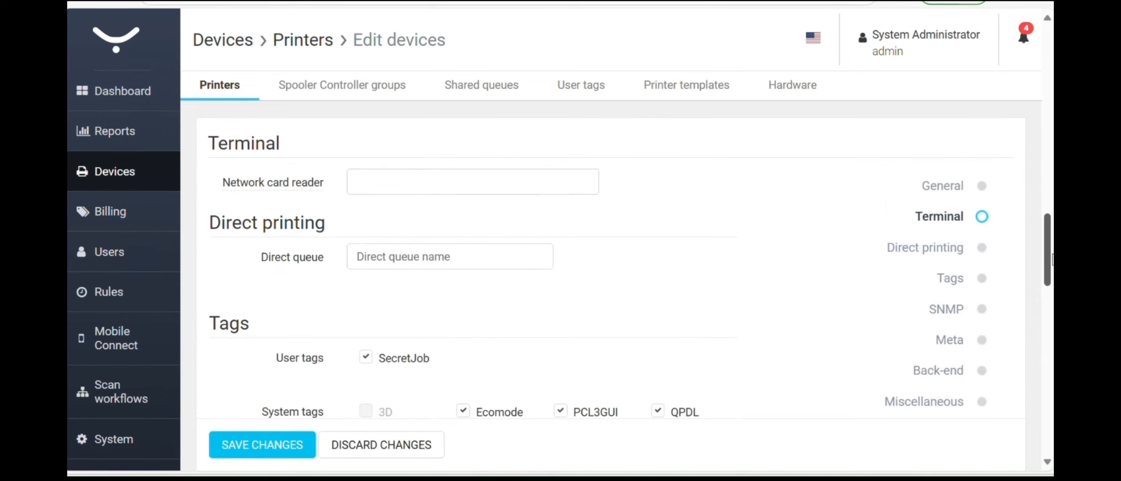
# - Replace the SNMP v3 authentication password with a new nine-character value
pyautogui.scroll(-1, 1050, 252)
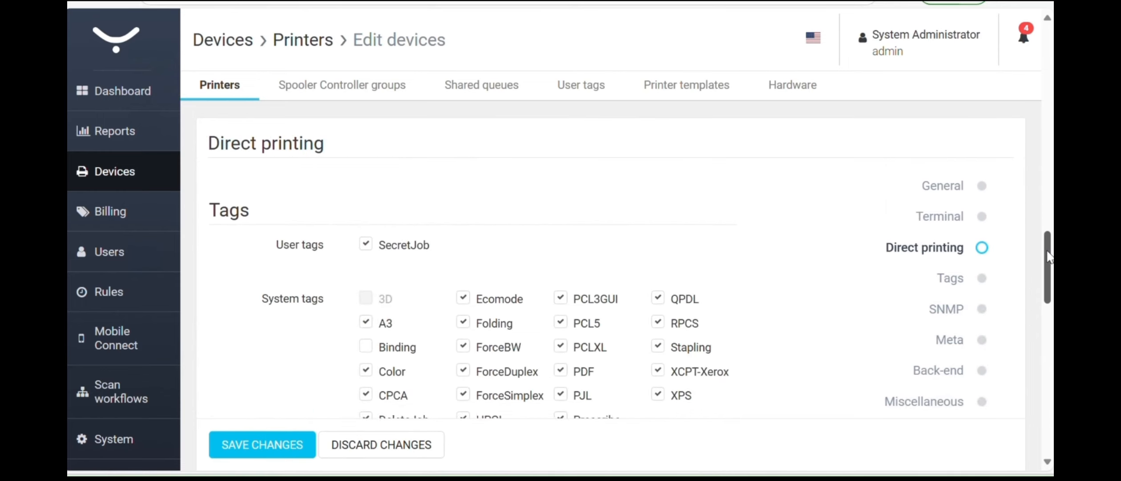
pyautogui.scroll(-1, 1049, 278)
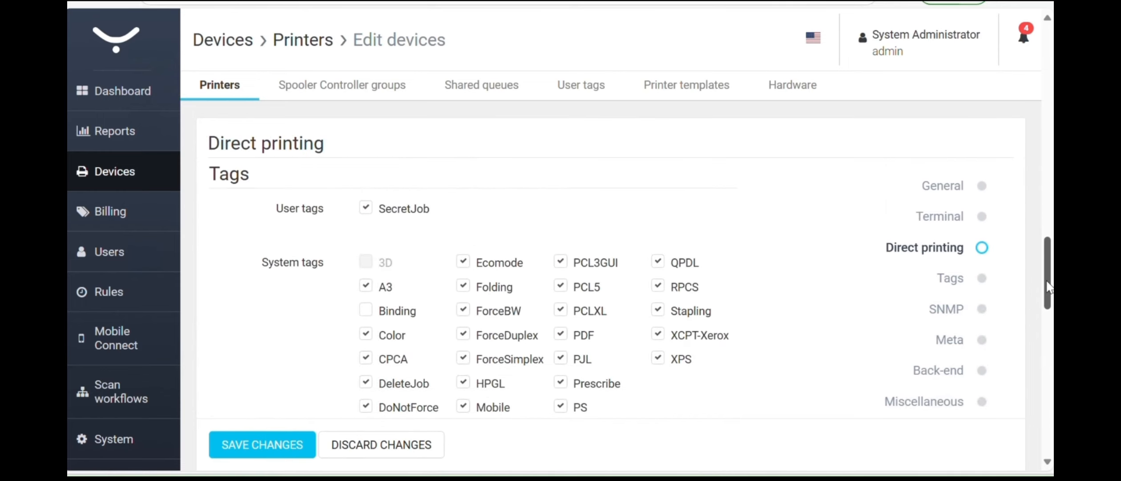
pyautogui.scroll(-3, 1050, 294)
pyautogui.scroll(-3, 1048, 296)
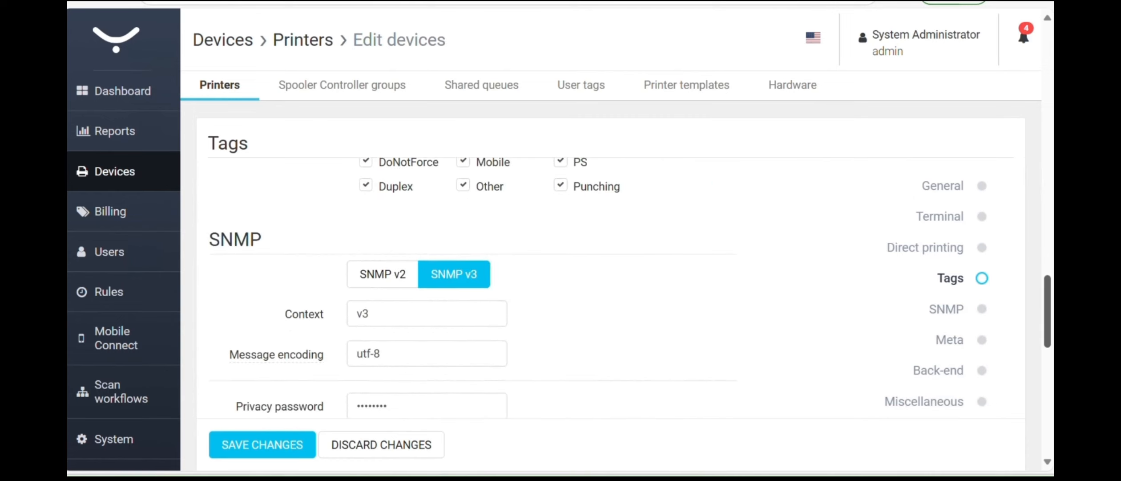
pyautogui.scroll(-1, 1051, 320)
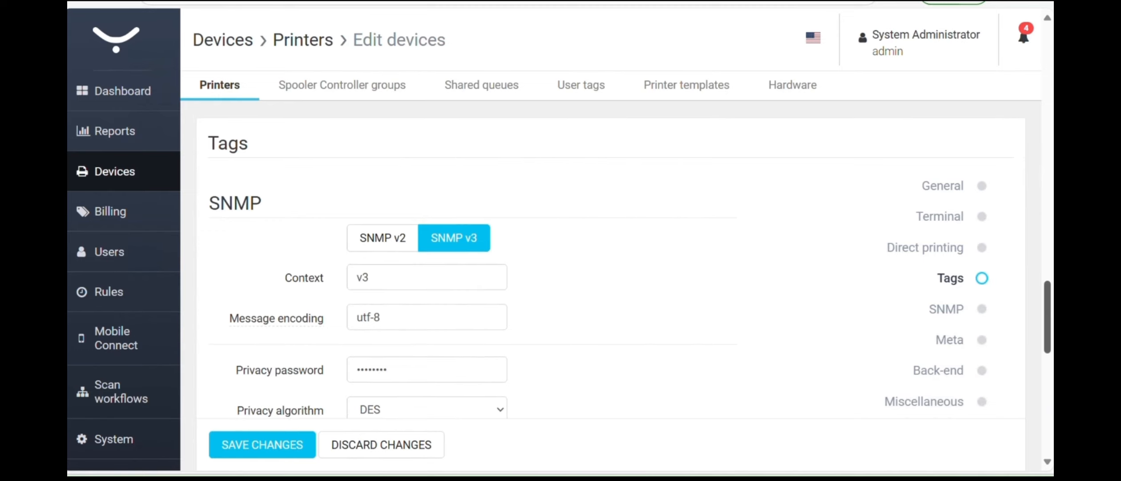
pyautogui.scroll(-6, 408, 335)
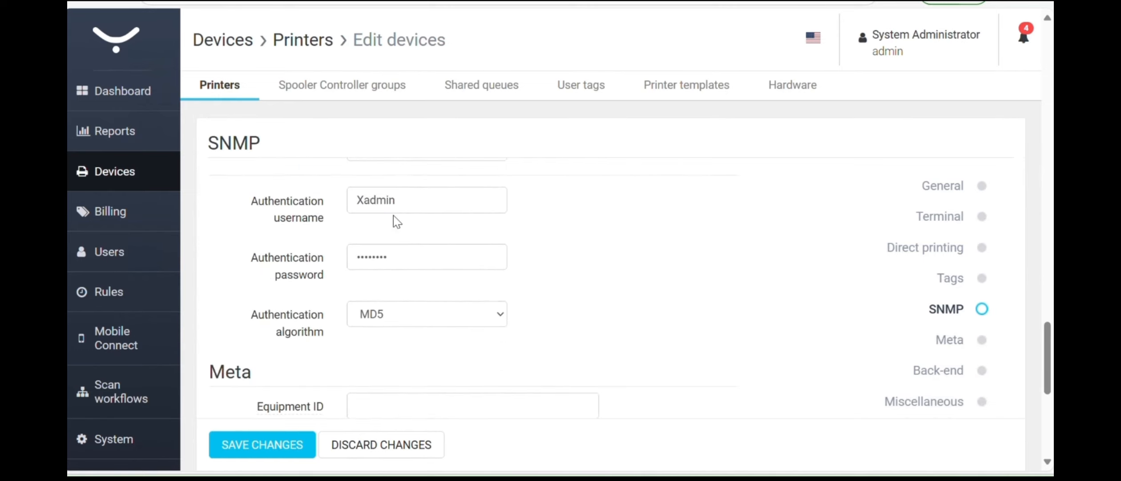
pyautogui.doubleClick(388, 257)
pyautogui.press('BackSpace')
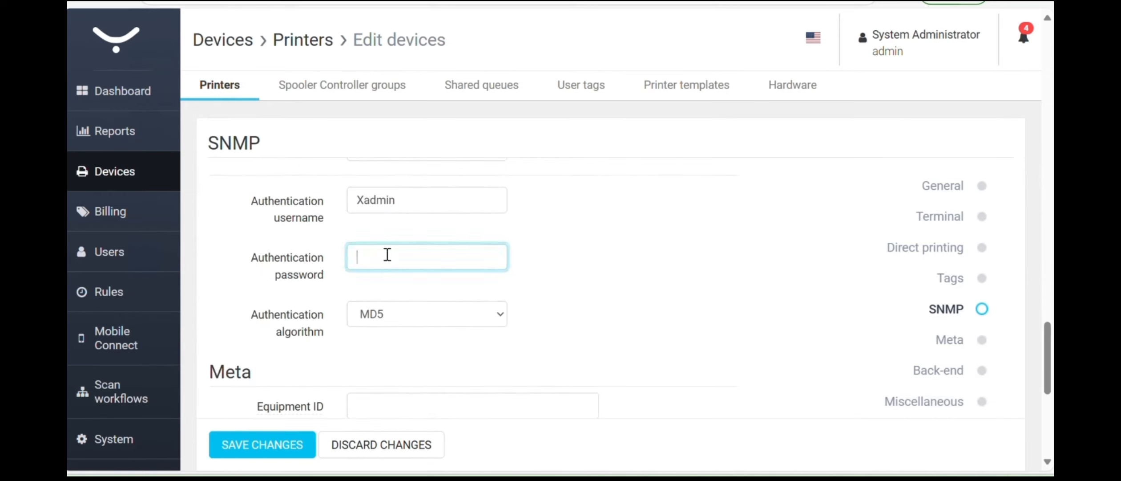
pyautogui.write('•••••••••')
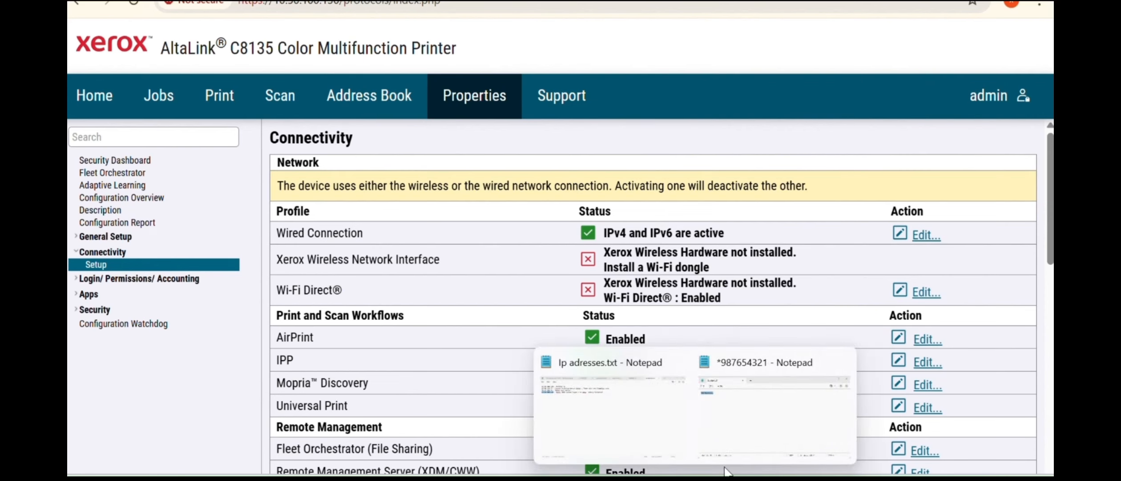
# - Check the Notepad notes, then return to the SAFEQ Edit device page
pyautogui.click(756, 429)
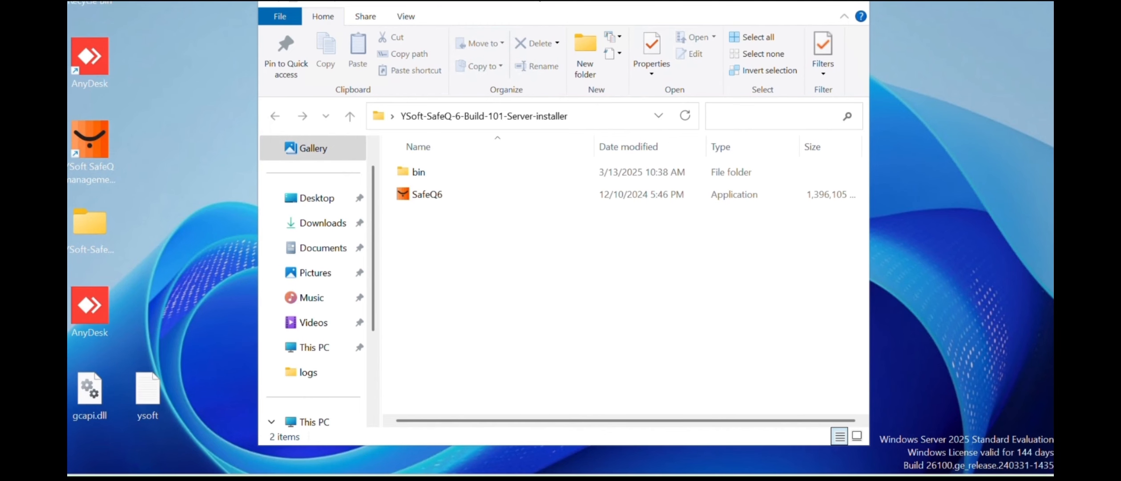
pyautogui.moveTo(682, 439)
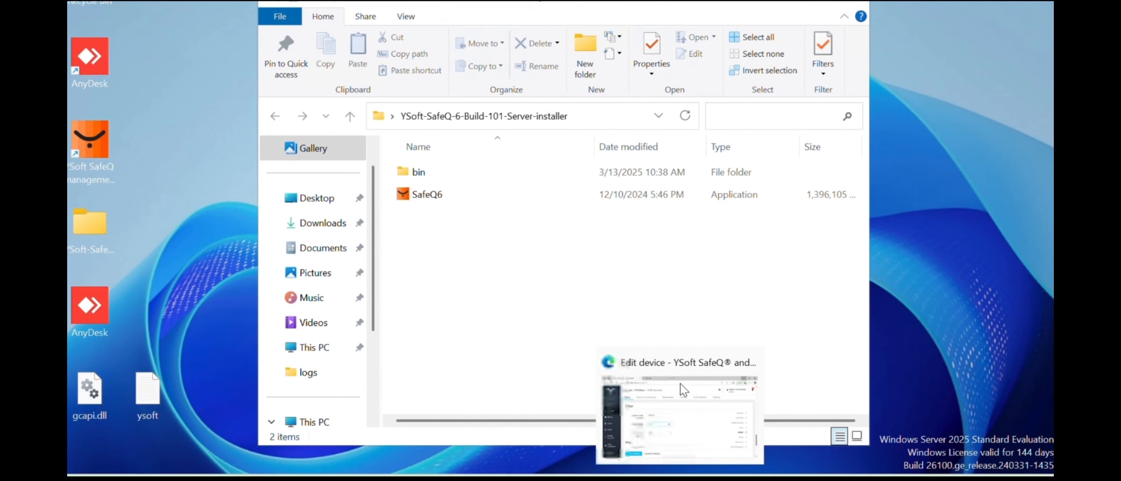
pyautogui.click(683, 388)
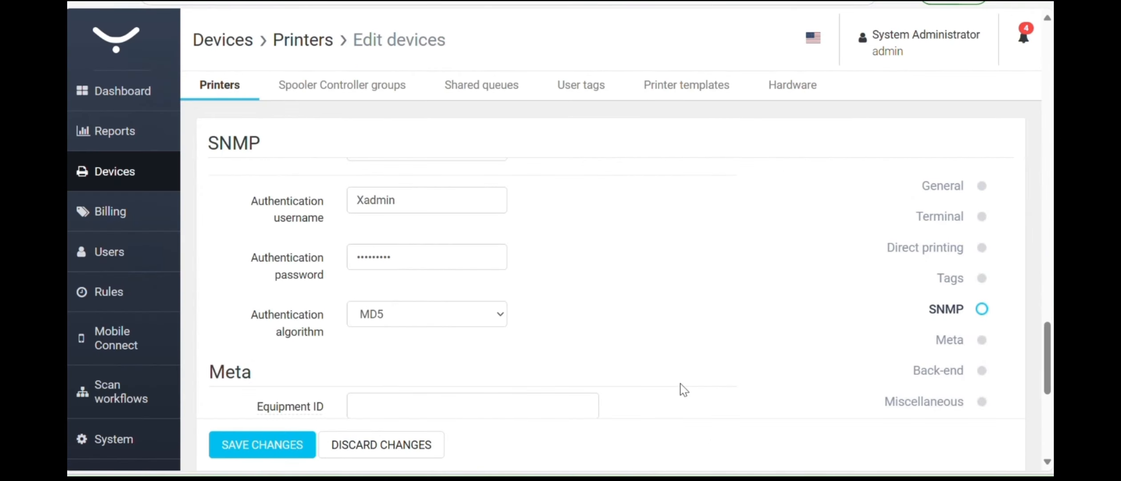
# - Clear the authentication password field and enter the corrected eight-character SNMP v3 password
pyautogui.moveTo(1051, 356); pyautogui.dragTo(1050, 358)
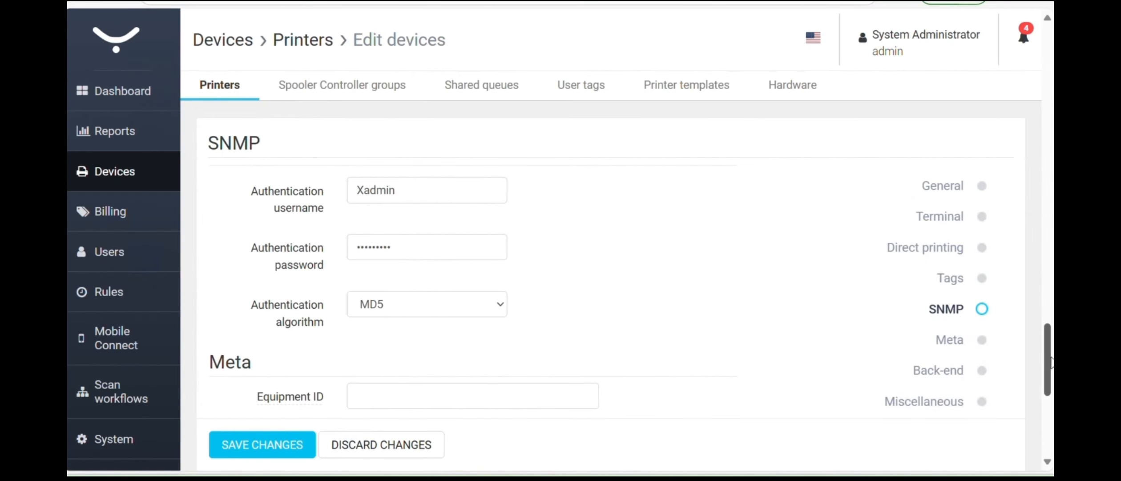
pyautogui.scroll(-2, 1051, 354)
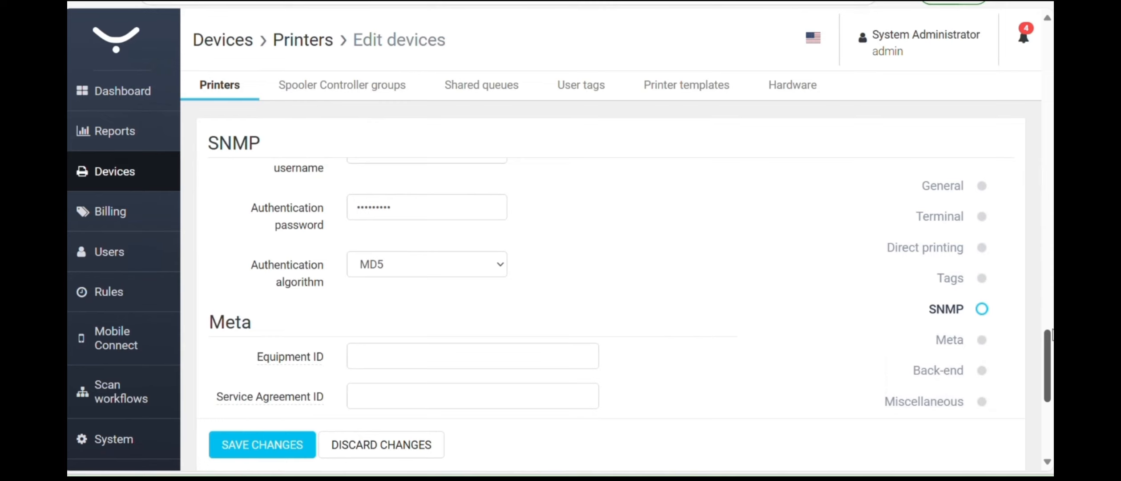
pyautogui.scroll(5, 1051, 334)
pyautogui.click(424, 353)
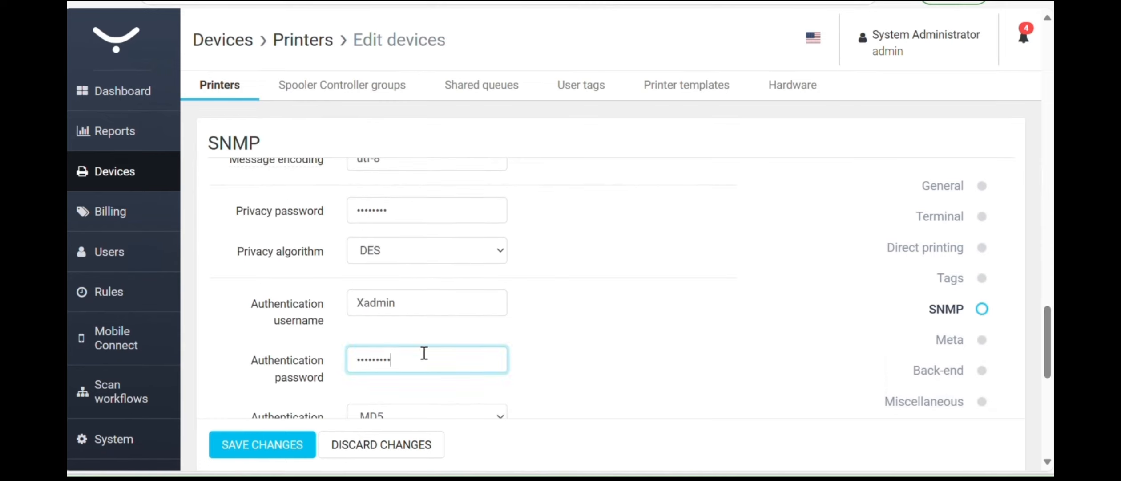
pyautogui.moveTo(424, 353); pyautogui.dragTo(329, 345)
pyautogui.press('BackSpace')
pyautogui.write('•')
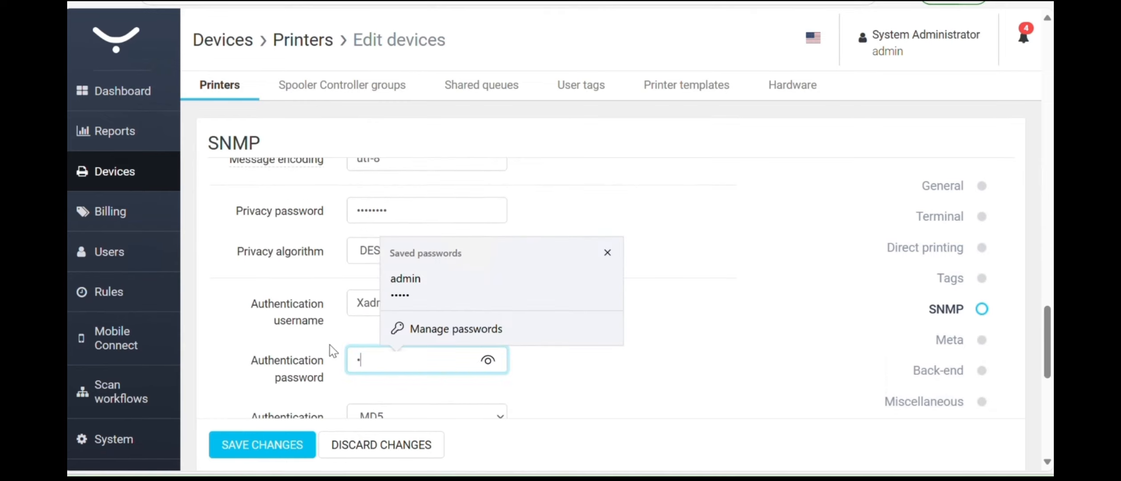
pyautogui.write('•••')
pyautogui.press('BackSpace')
pyautogui.press('BackSpace')
pyautogui.press('BackSpace')
pyautogui.press('BackSpace')
pyautogui.press('Escape')
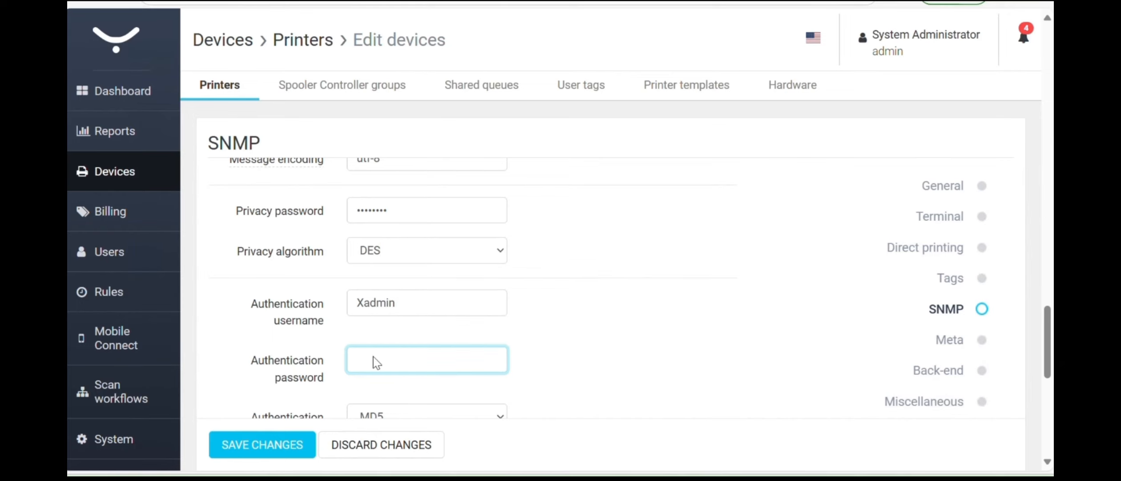
pyautogui.rightClick(374, 361)
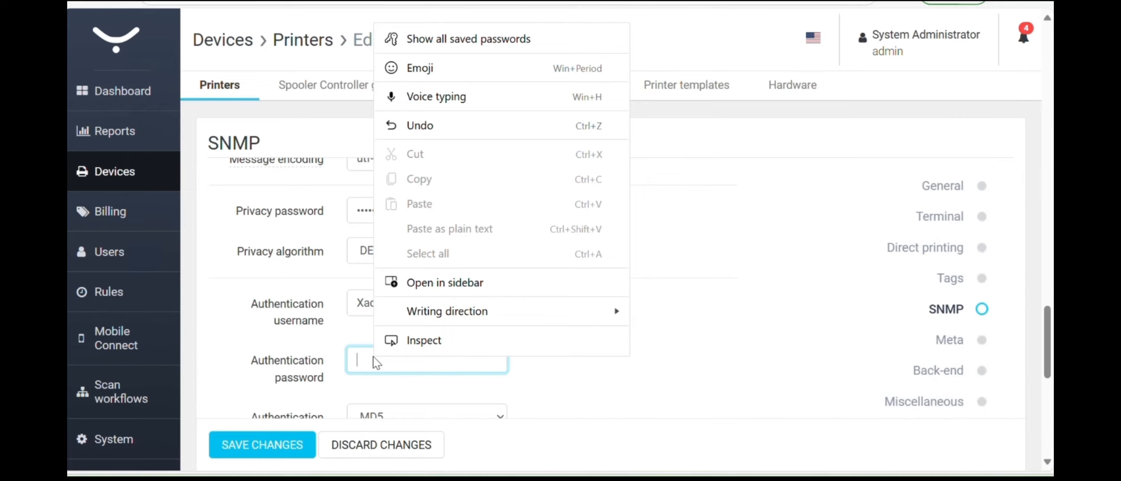
pyautogui.click(361, 359)
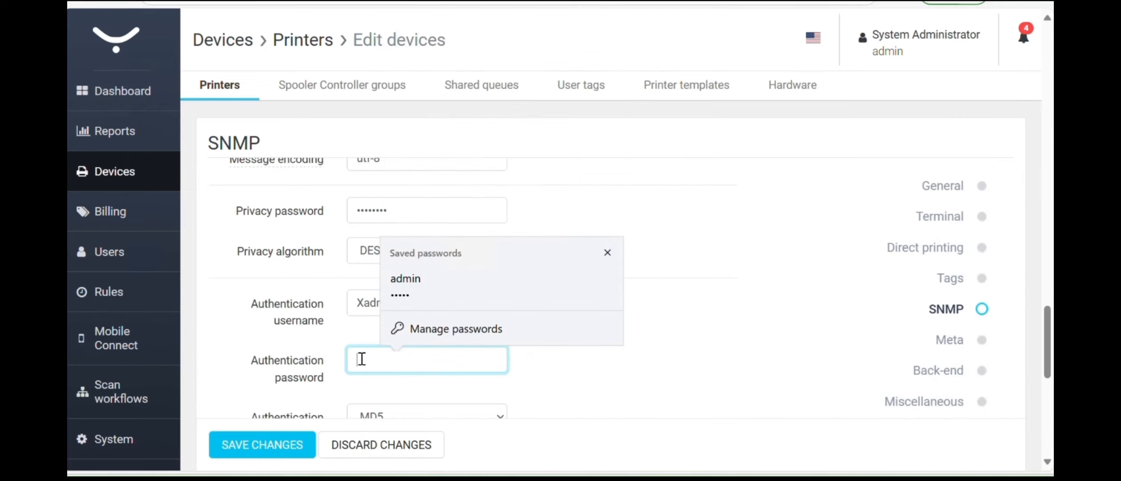
pyautogui.write('•')
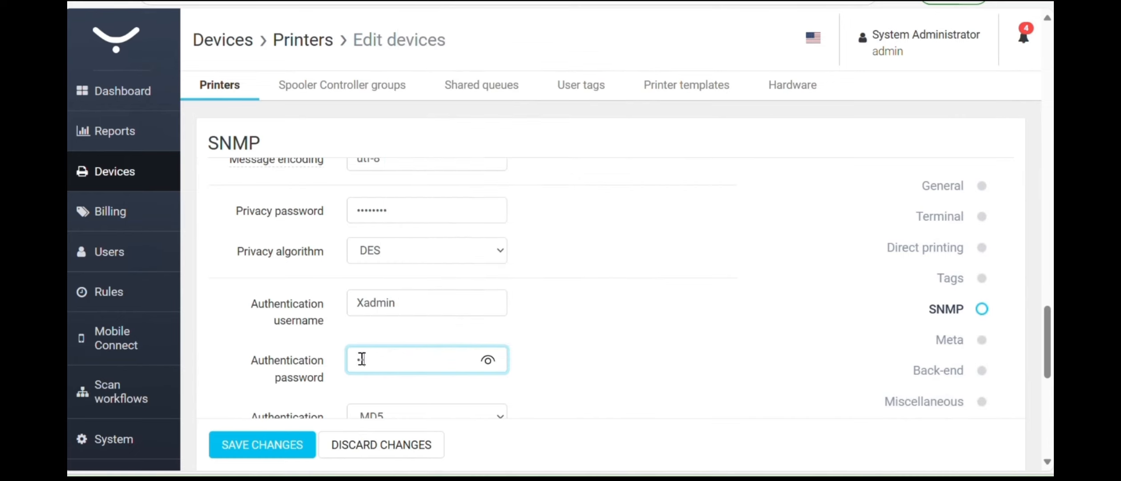
pyautogui.write('•••••••')
# - Keep MD5 authentication and DES privacy, and save Test X's changes
pyautogui.moveTo(1049, 337); pyautogui.dragTo(1049, 350)
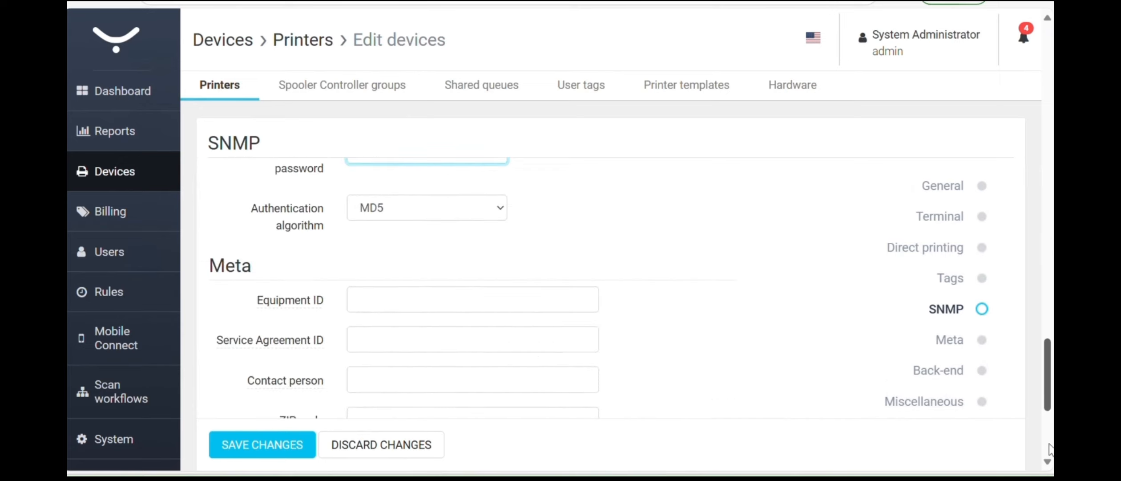
pyautogui.scroll(-4, 1045, 332)
pyautogui.scroll(-1, 1047, 331)
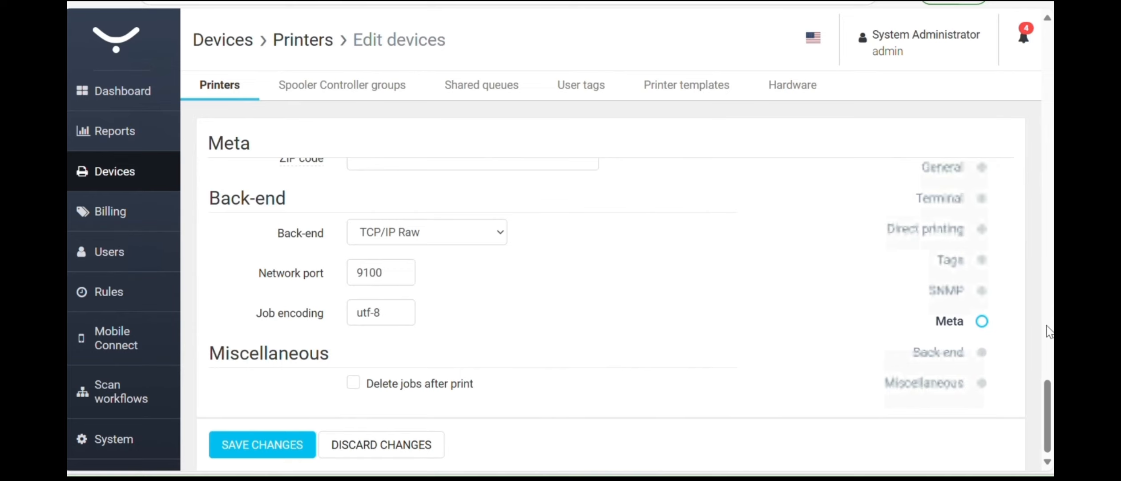
pyautogui.scroll(3, 1050, 327)
pyautogui.scroll(8, 1049, 329)
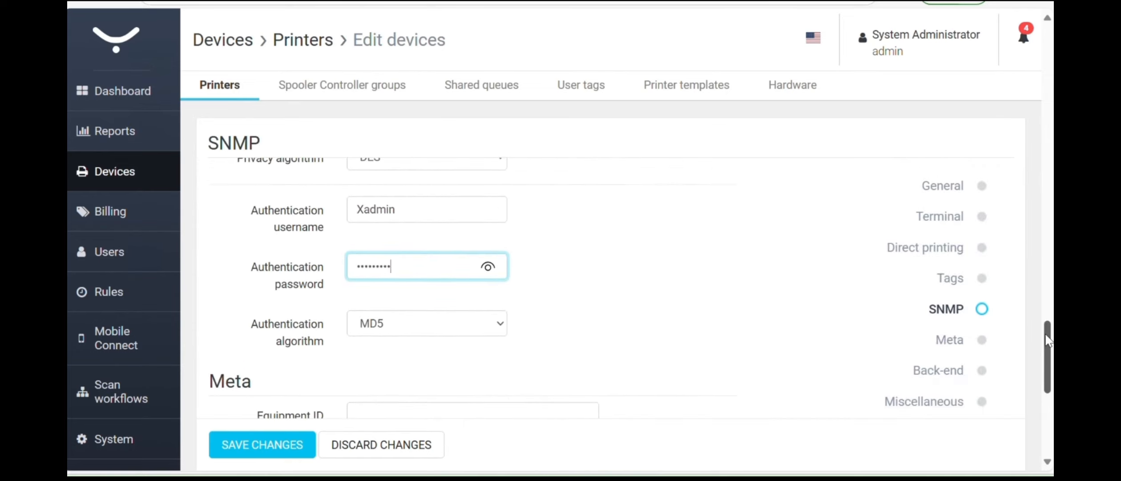
pyautogui.scroll(10, 1049, 333)
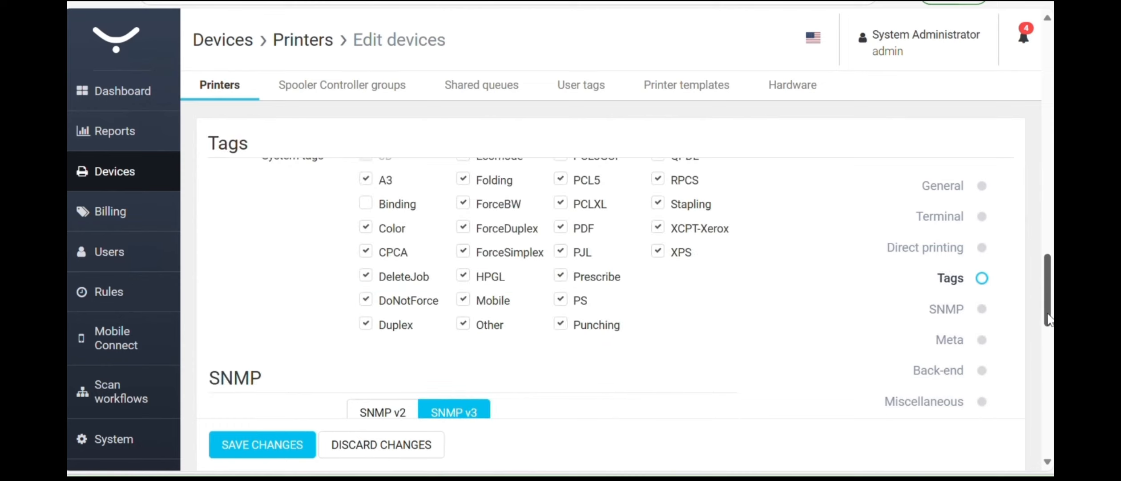
pyautogui.scroll(-5, 1049, 327)
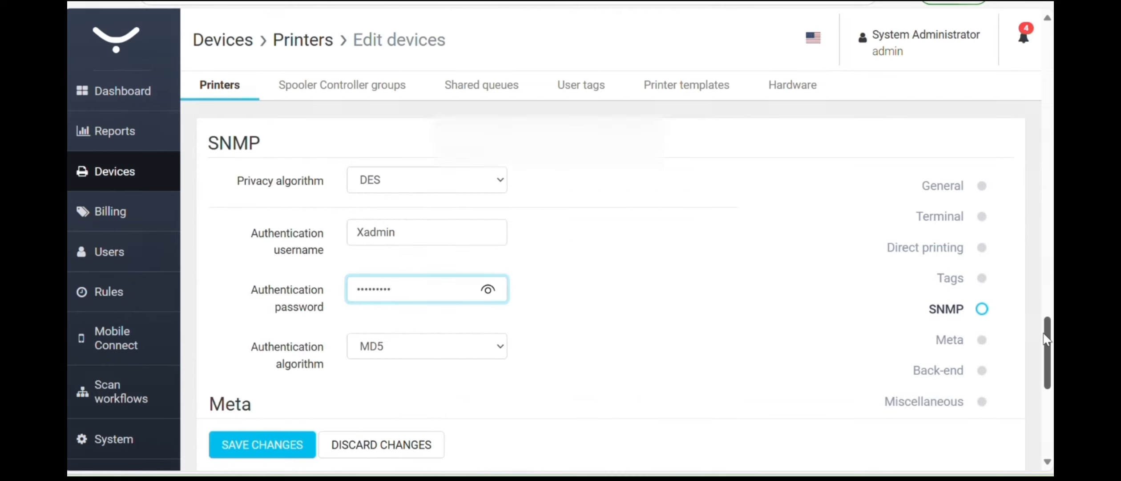
pyautogui.click(738, 381)
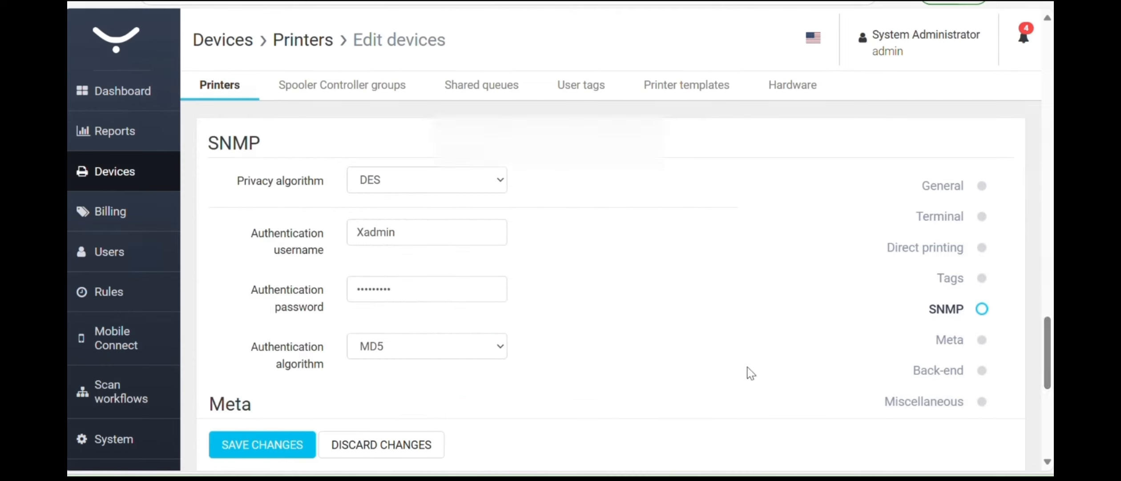
pyautogui.scroll(-1, 1048, 356)
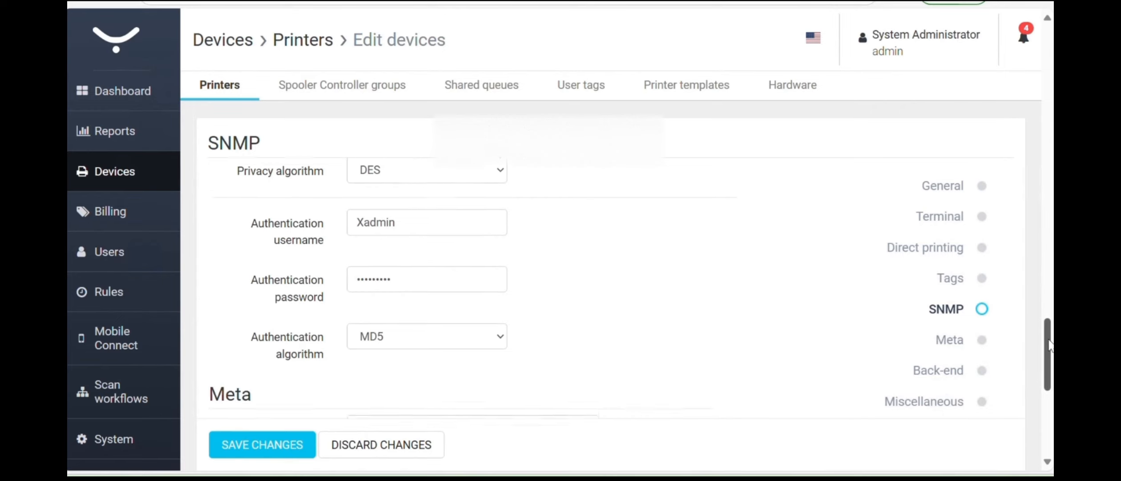
pyautogui.scroll(-1, 632, 287)
pyautogui.scroll(-1, 629, 290)
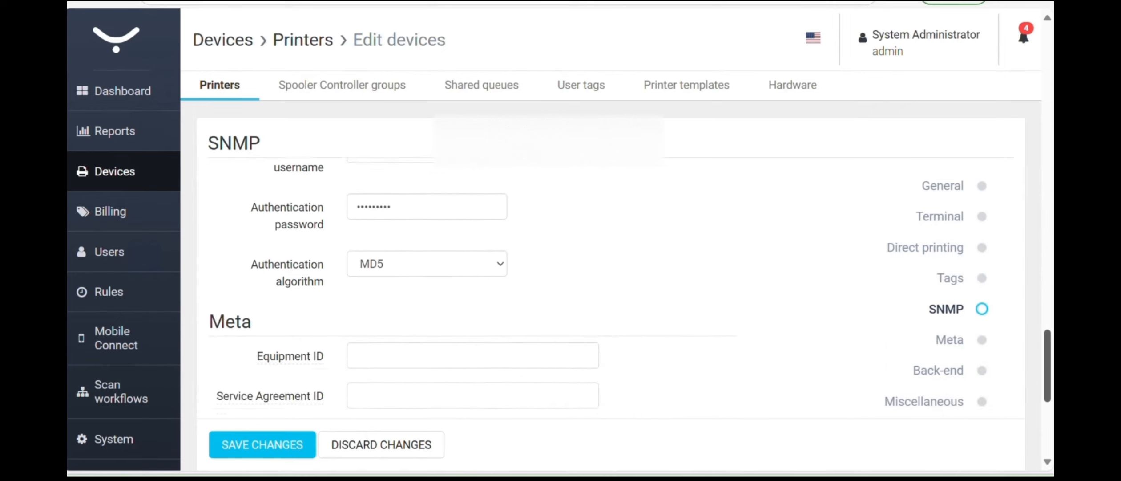
pyautogui.scroll(-6, 819, 431)
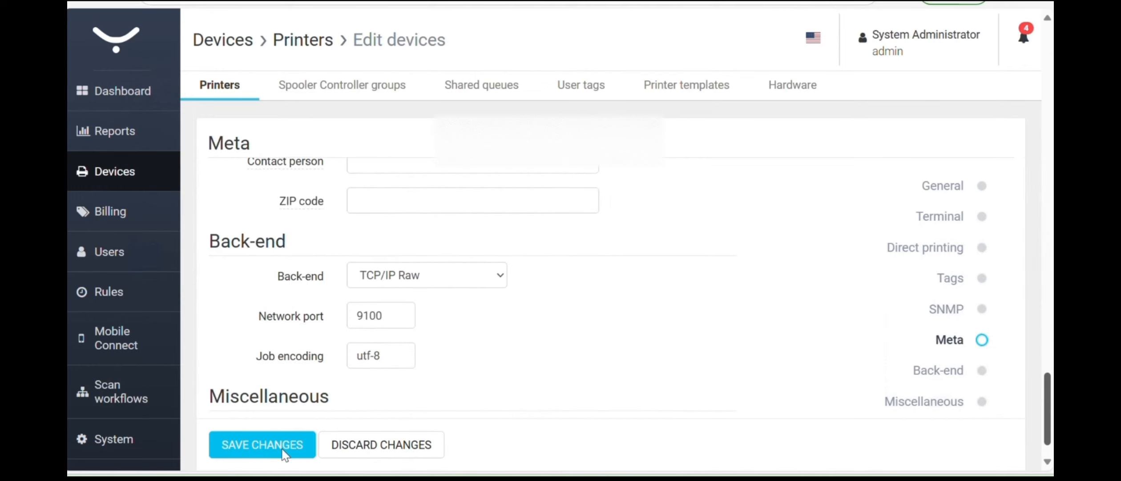
pyautogui.click(284, 444)
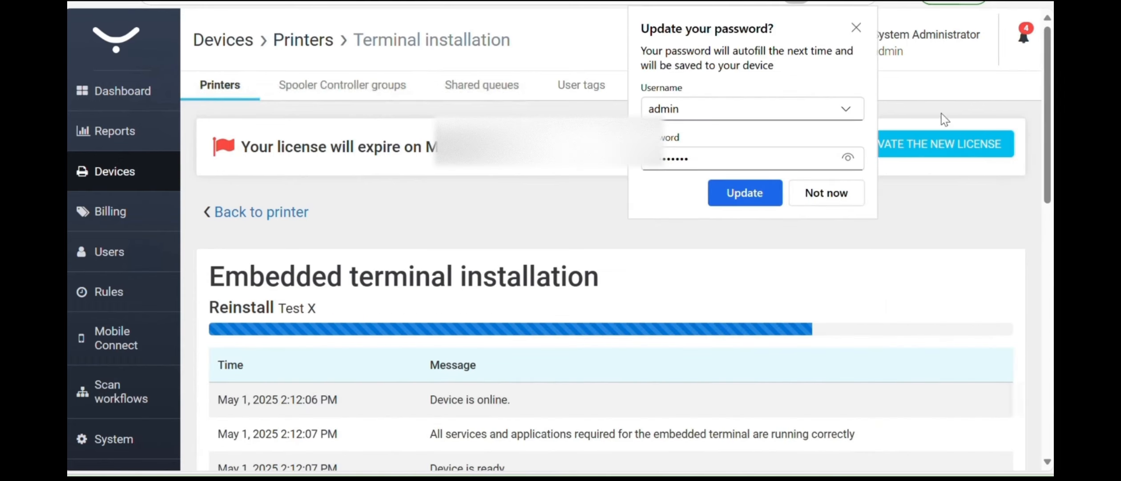
# - Decline the browser password update and follow the reinstall log to 'Device reinstallation is complete'
pyautogui.click(839, 199)
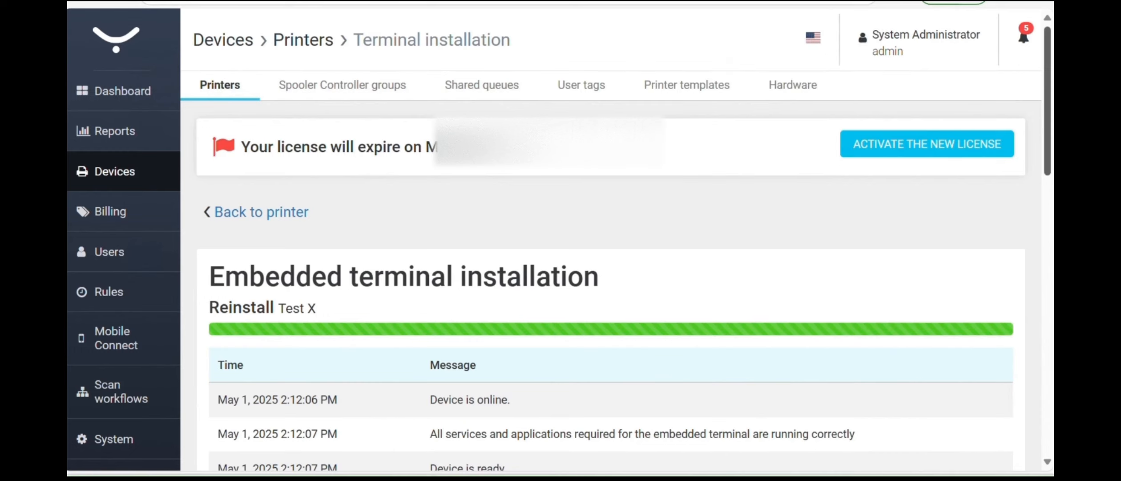
pyautogui.moveTo(1052, 175); pyautogui.dragTo(1051, 183)
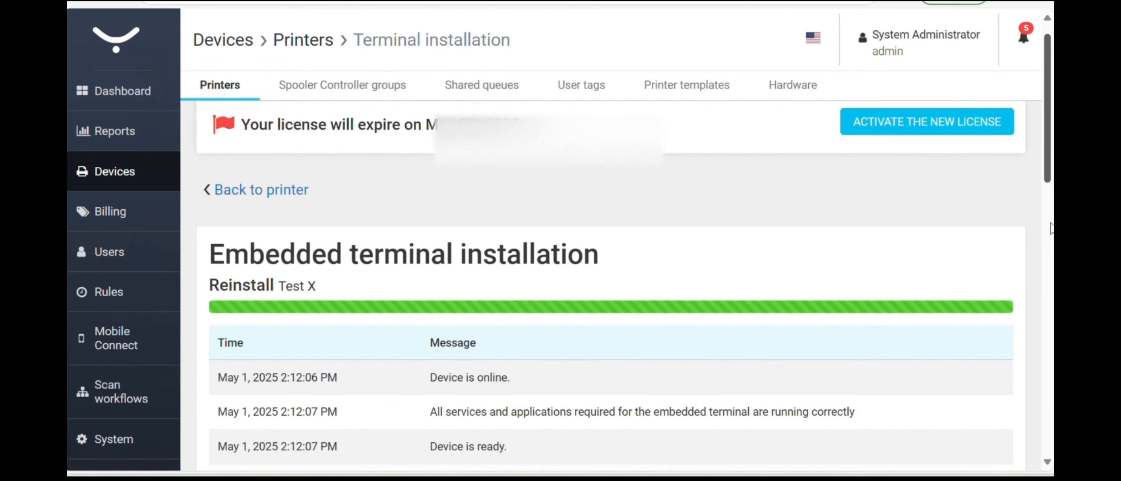
pyautogui.scroll(-3, 1048, 165)
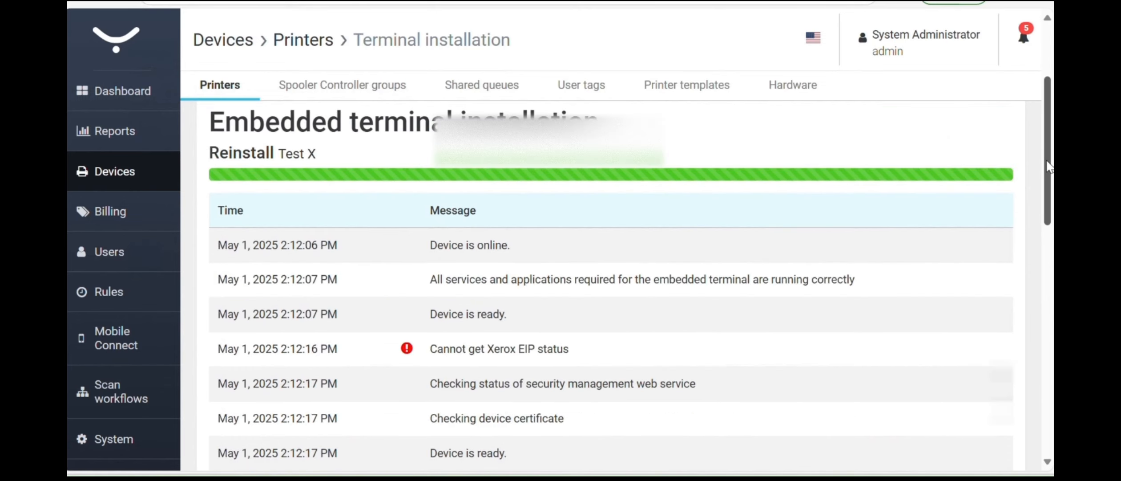
pyautogui.scroll(-3, 1052, 208)
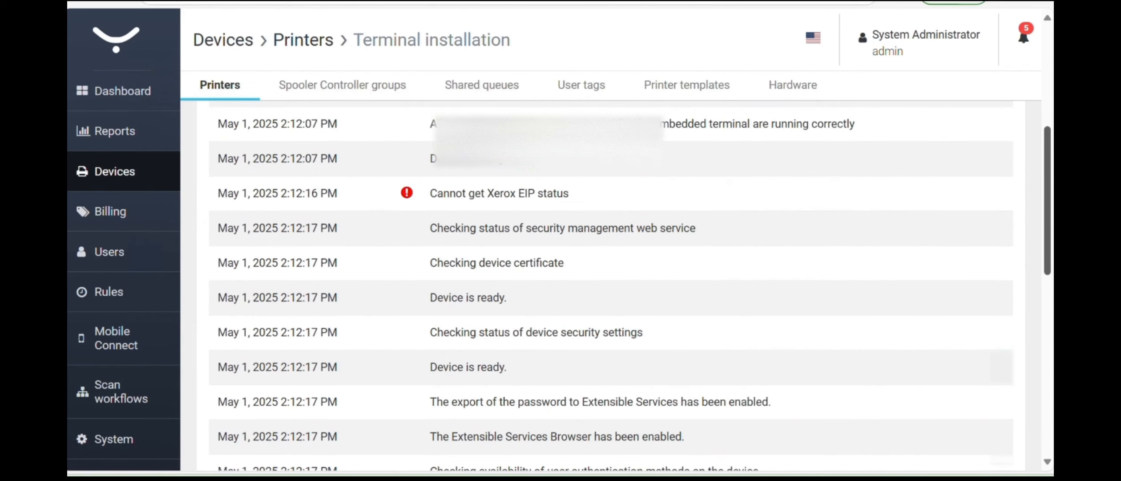
pyautogui.scroll(-2, 1049, 311)
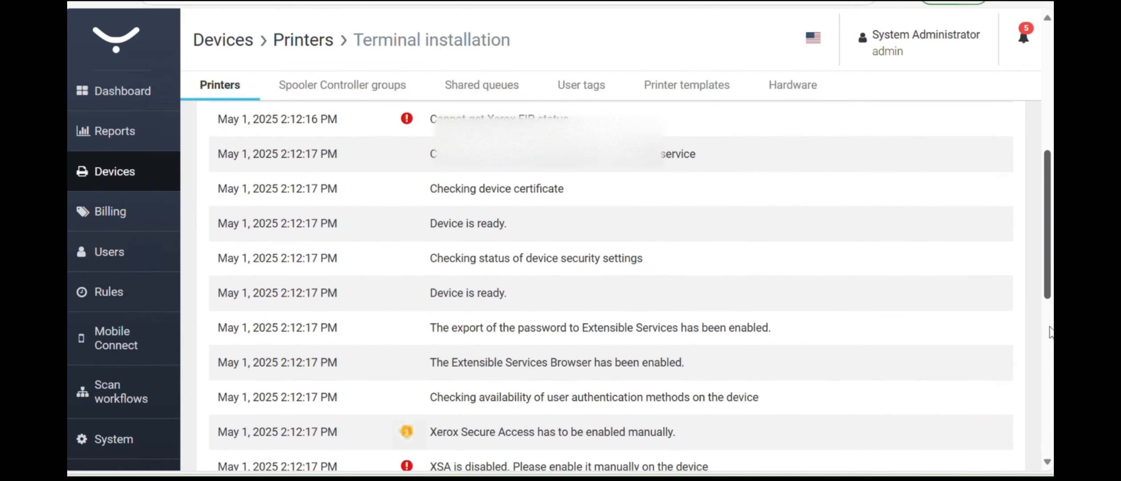
pyautogui.scroll(-5, 1051, 351)
pyautogui.scroll(-3, 611, 285)
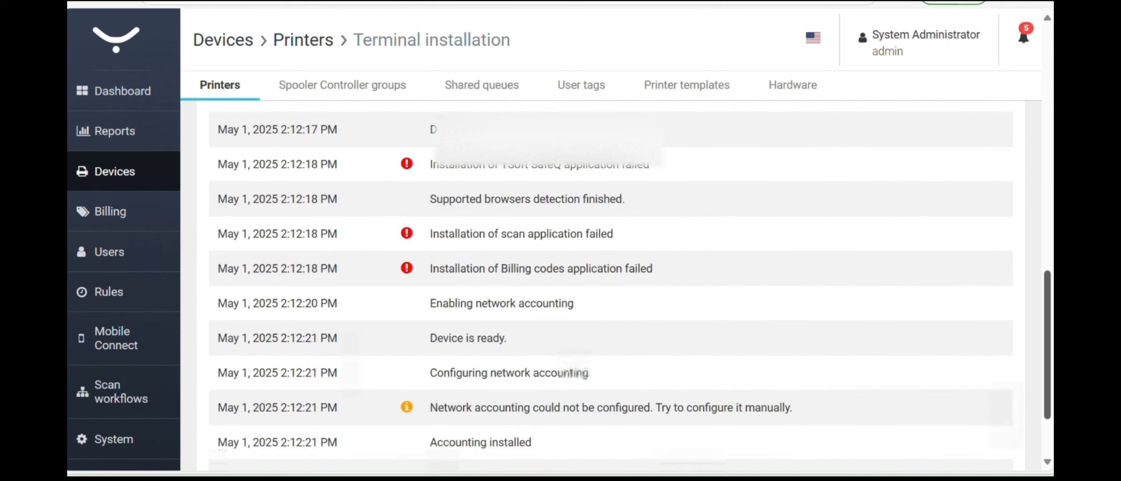
pyautogui.scroll(-3, 611, 285)
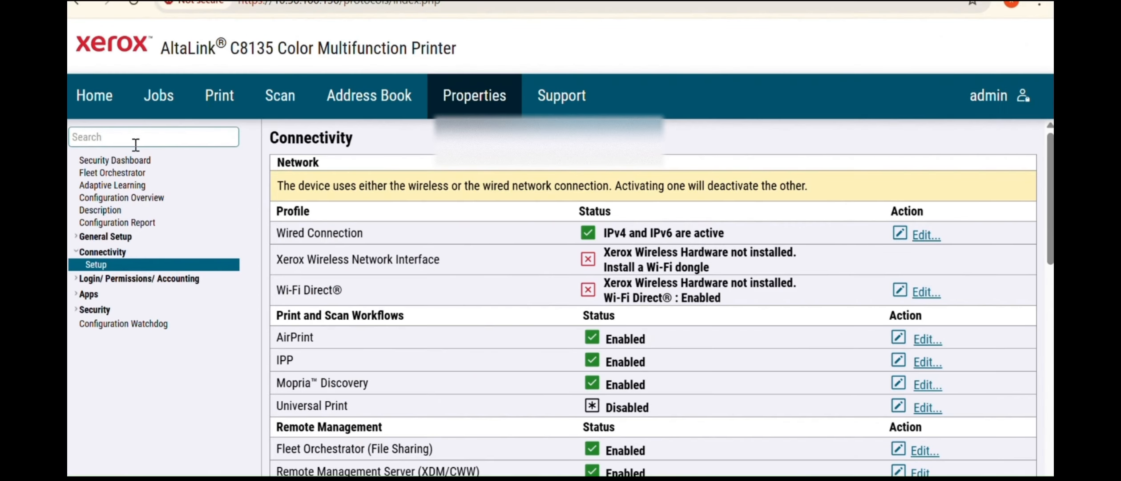
pyautogui.click(121, 142)
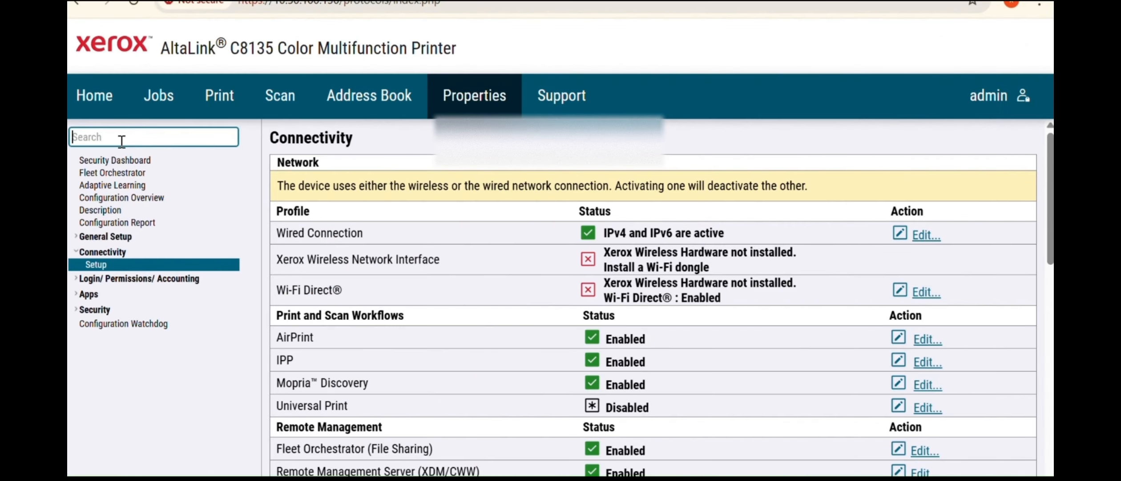
# - Find Extensible Service Setup via 'eip' and enable all extensible Web Services
pyautogui.write('eip')
pyautogui.click(137, 178)
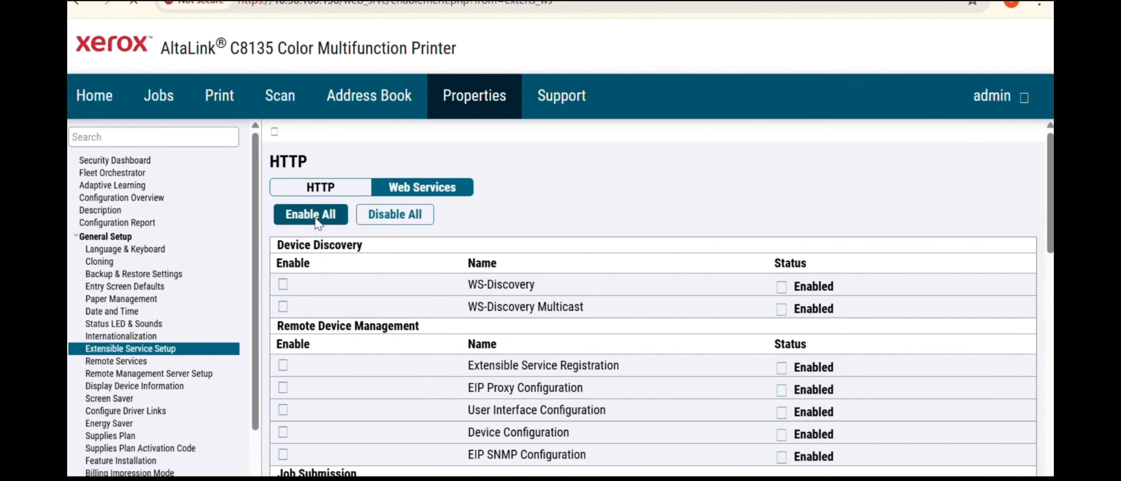
pyautogui.click(316, 218)
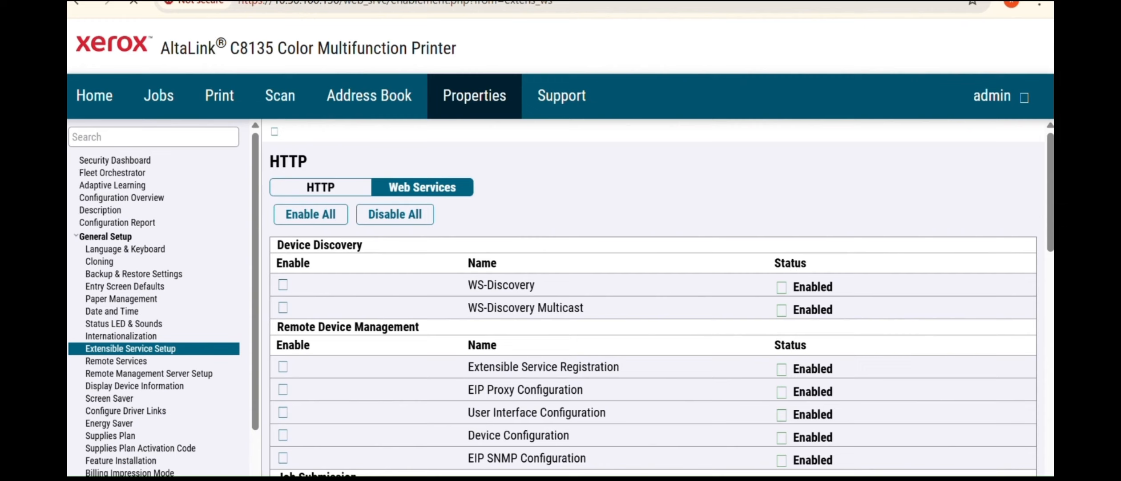
pyautogui.scroll(-10, 653, 297)
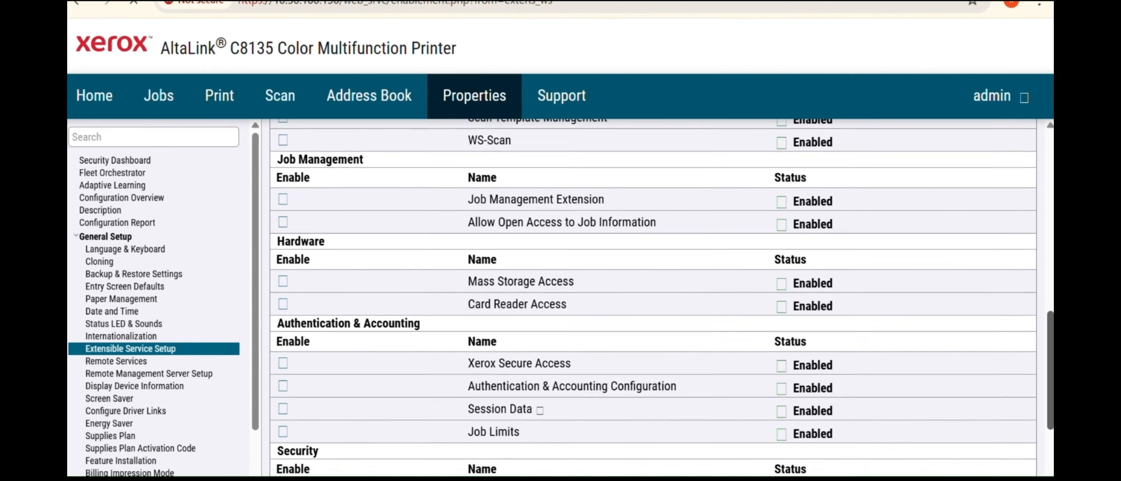
pyautogui.scroll(-4, 653, 297)
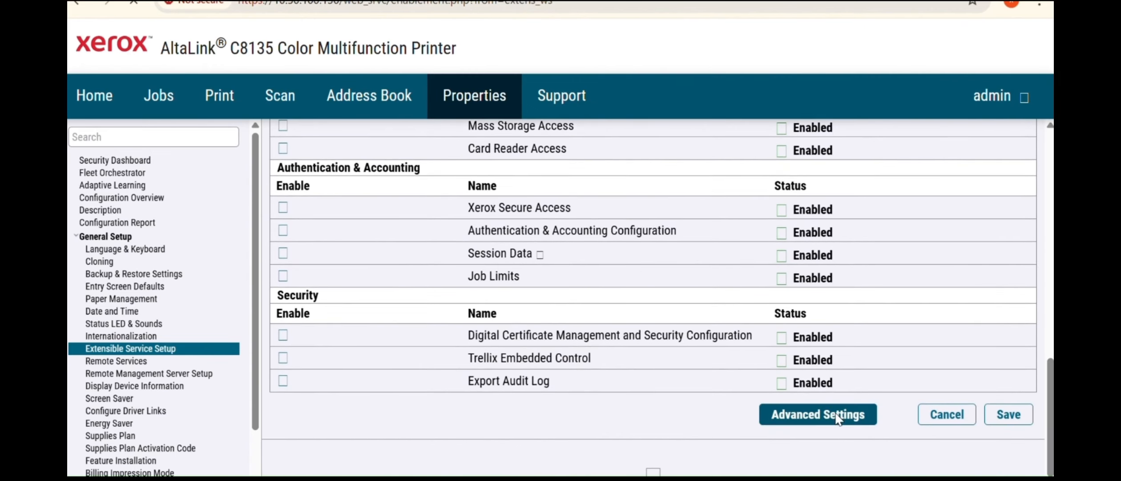
# - Review the Web Services Advanced Settings port list, then go to HTTP settings
pyautogui.click(837, 418)
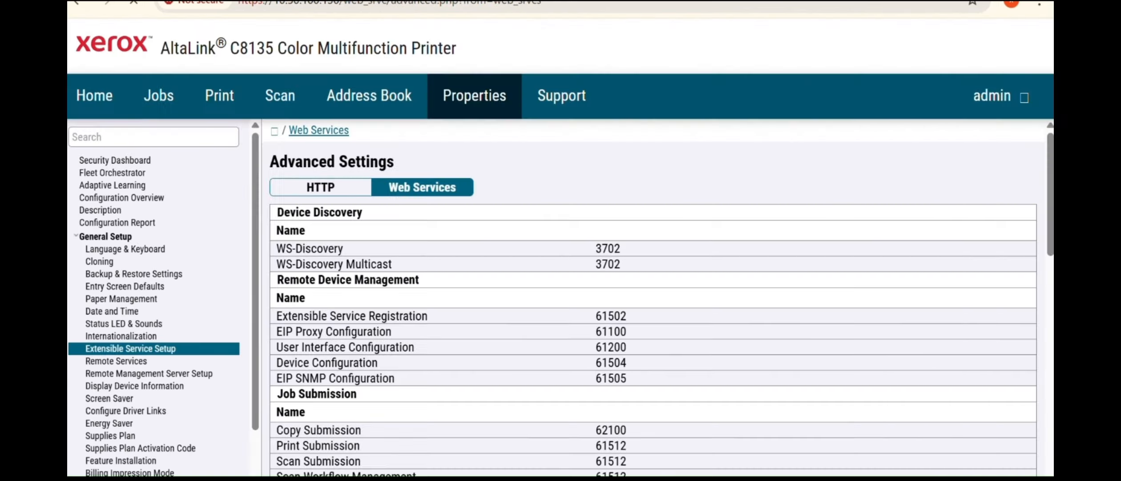
pyautogui.scroll(-10, 1032, 381)
pyautogui.scroll(-3, 1033, 381)
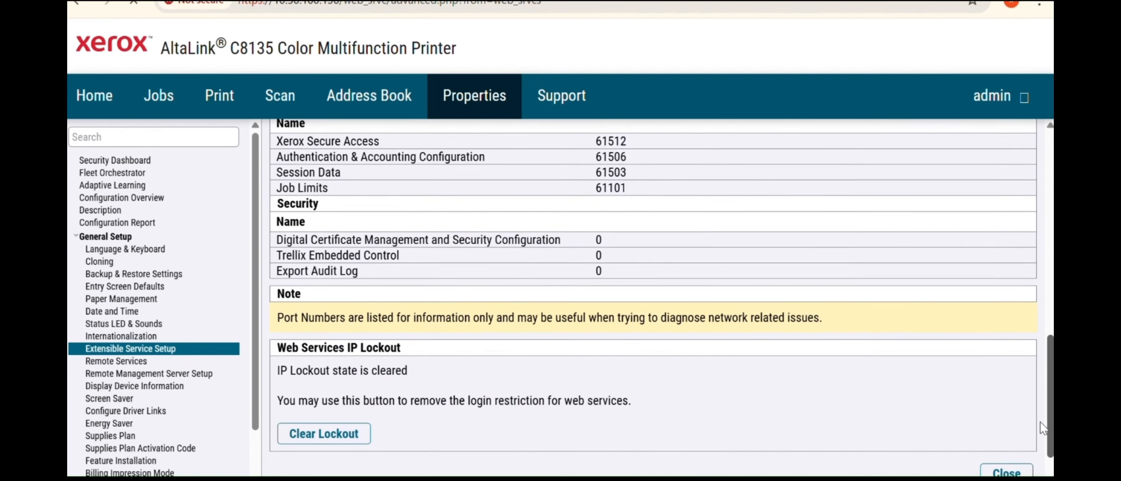
pyautogui.scroll(13, 1042, 427)
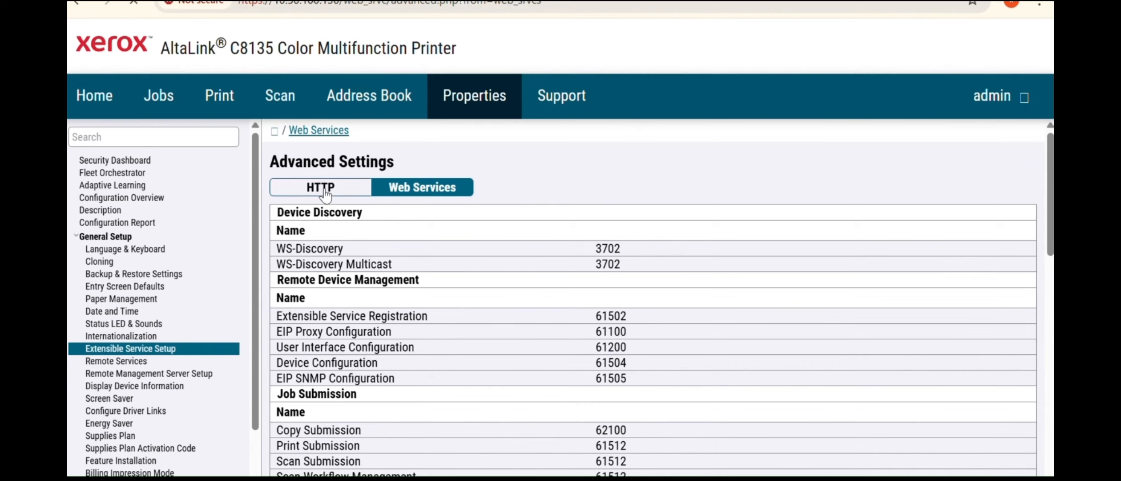
pyautogui.click(324, 190)
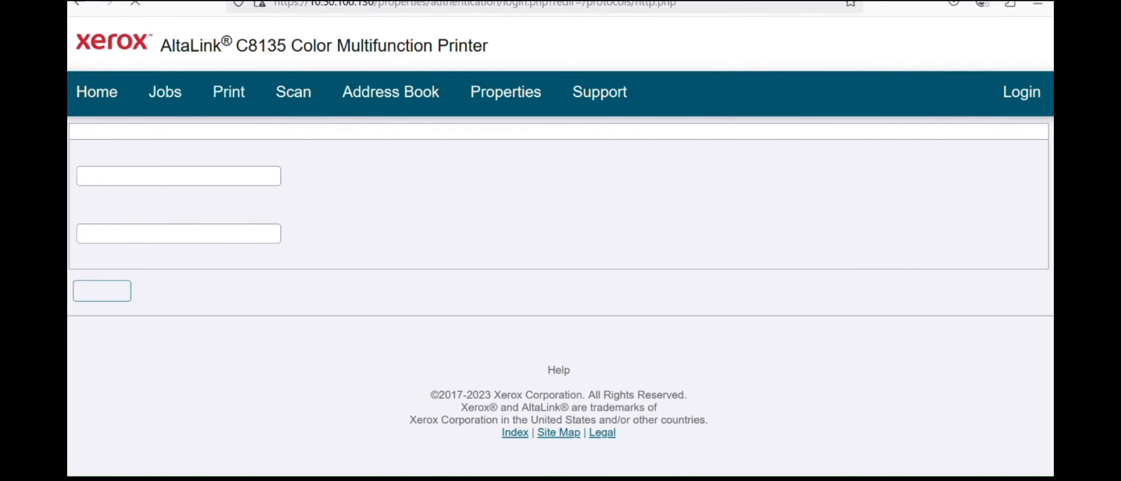
# - Log in as admin with the administrator password, declining to save it in the browser
pyautogui.click(121, 175)
pyautogui.write('ad')
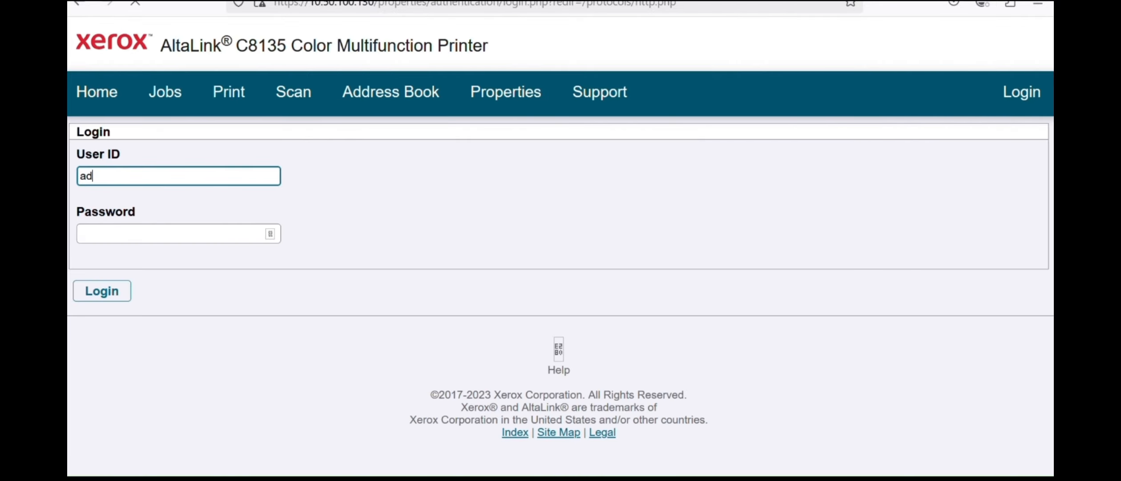
pyautogui.write('min')
pyautogui.press('Tab')
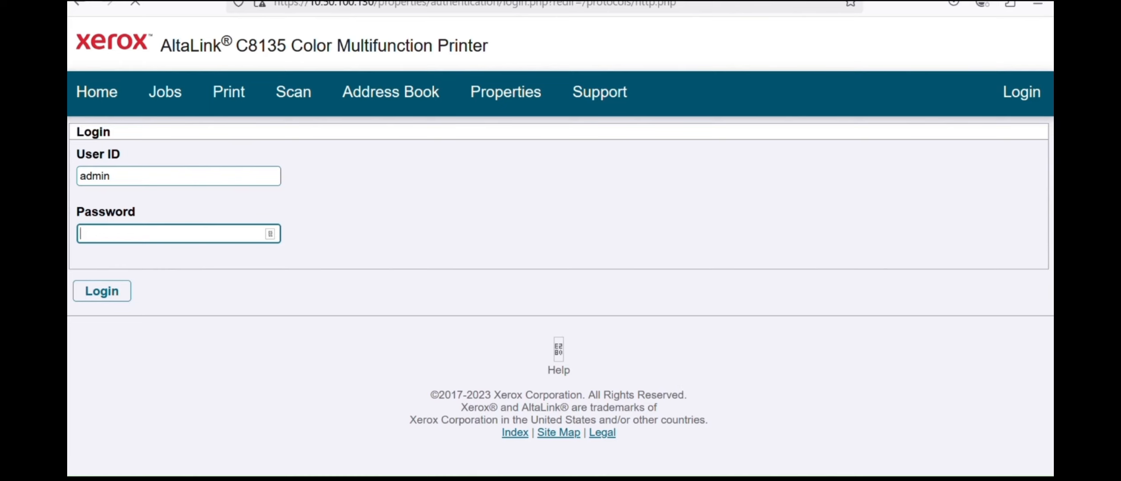
pyautogui.write('1111')
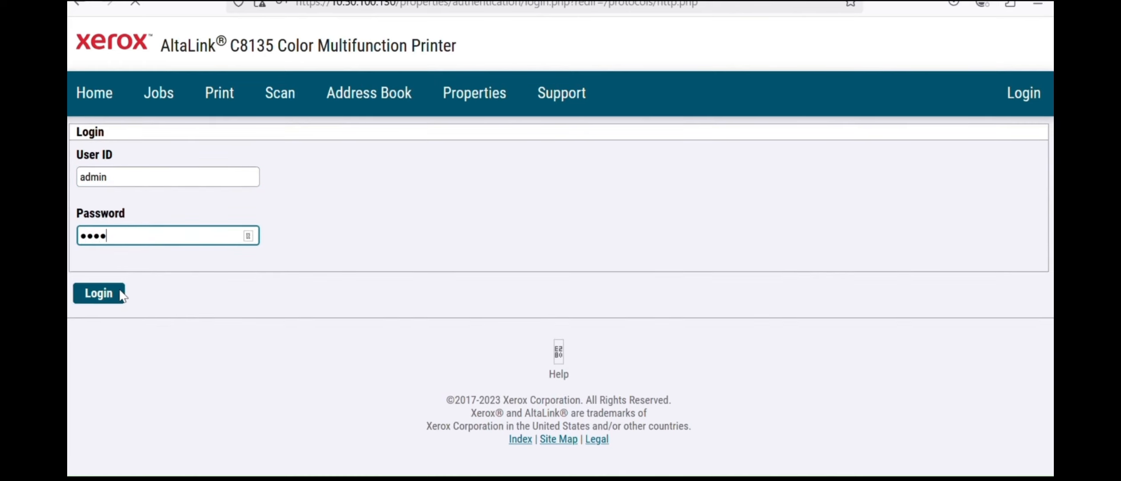
pyautogui.click(98, 293)
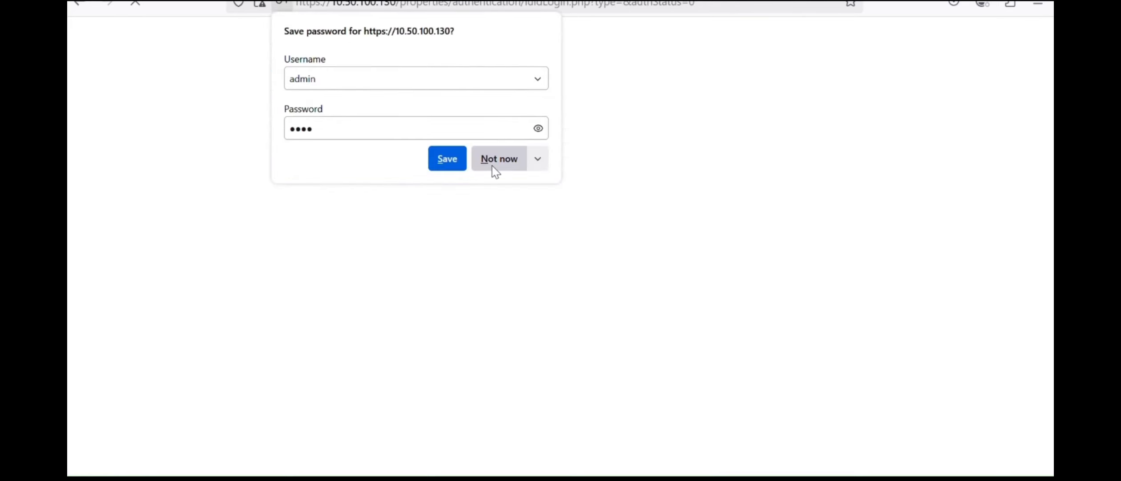
pyautogui.click(492, 166)
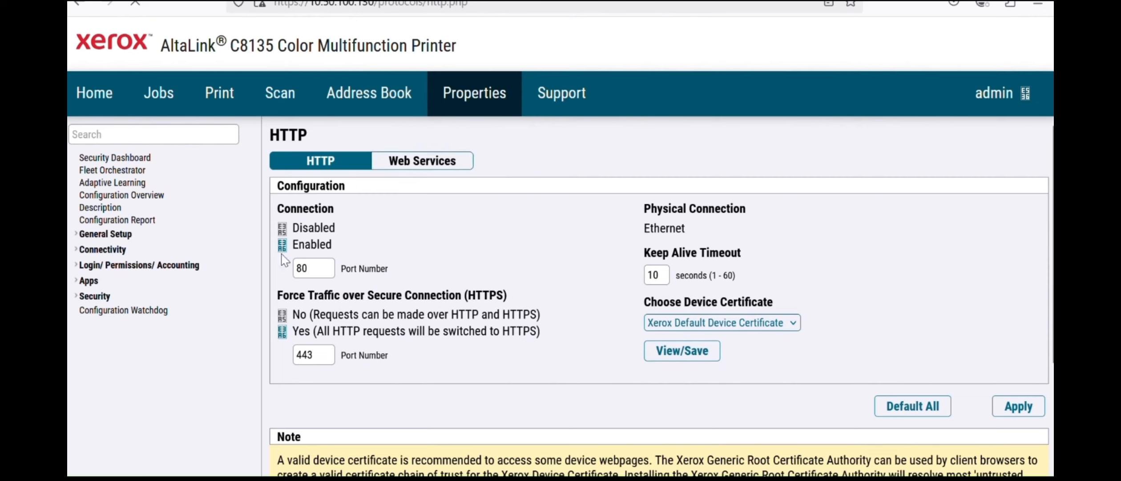
# - Check HTTP port 80 with HTTPS forced on 443, then reopen Extensible Service Setup
pyautogui.moveTo(291, 227); pyautogui.dragTo(266, 231)
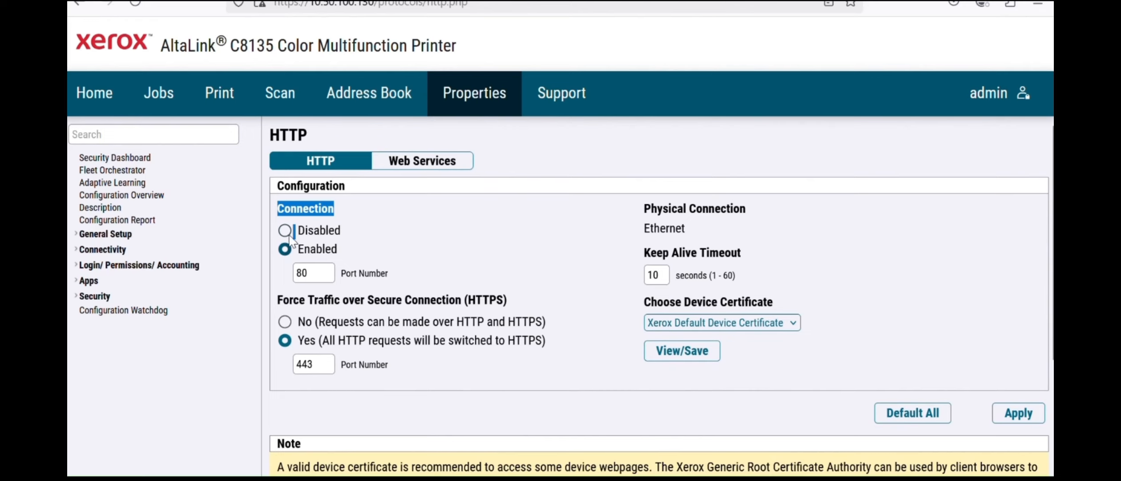
pyautogui.click(182, 130)
pyautogui.write('eip')
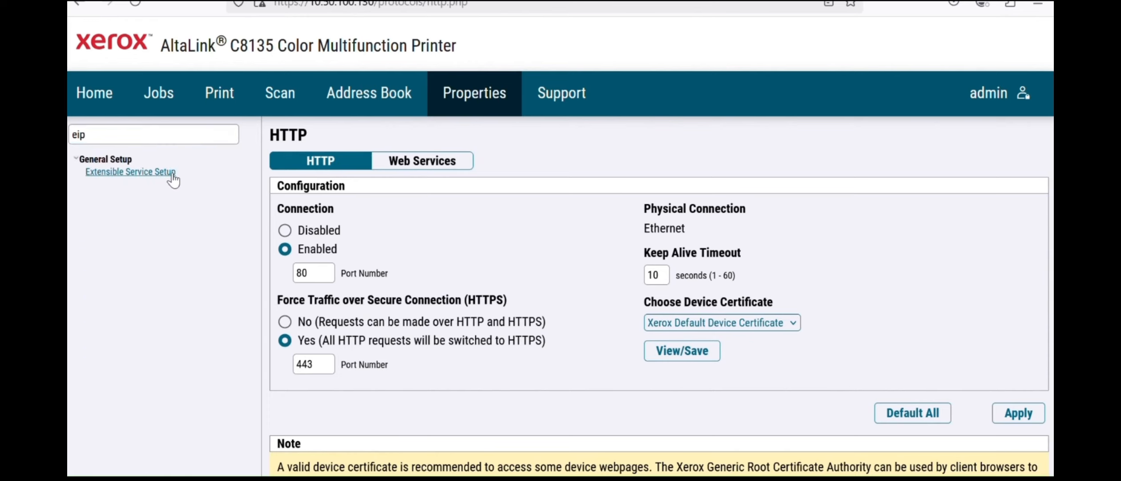
pyautogui.click(173, 175)
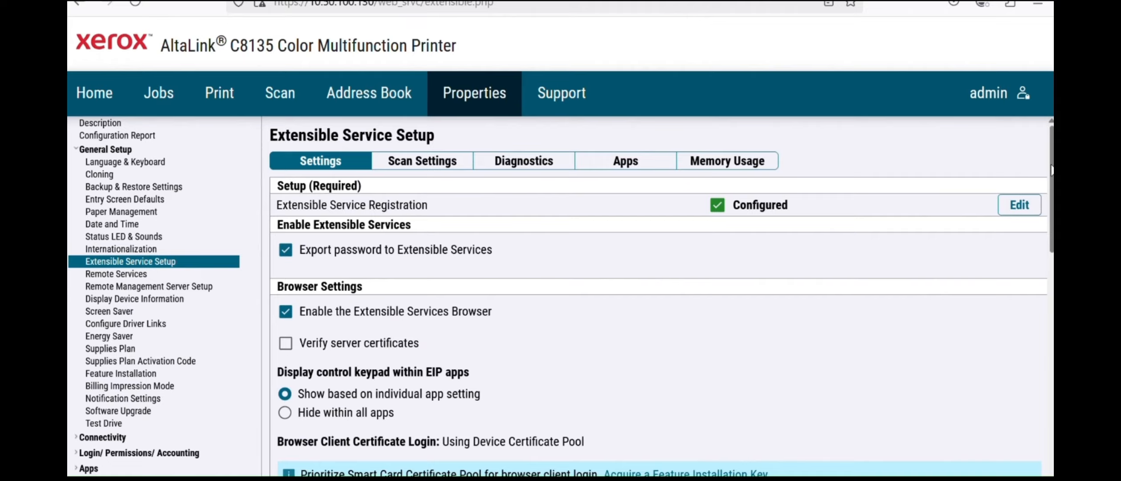
# - Open Security > Authentication (Login) in the AltaLink web server, then switch to the remote server desktop
pyautogui.scroll(-5, 659, 293)
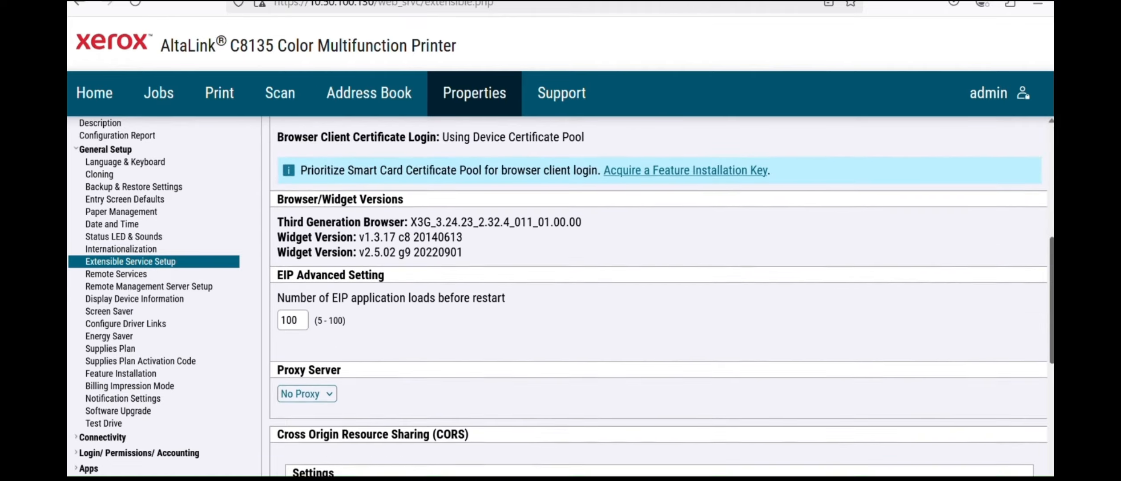
pyautogui.scroll(-8, 659, 294)
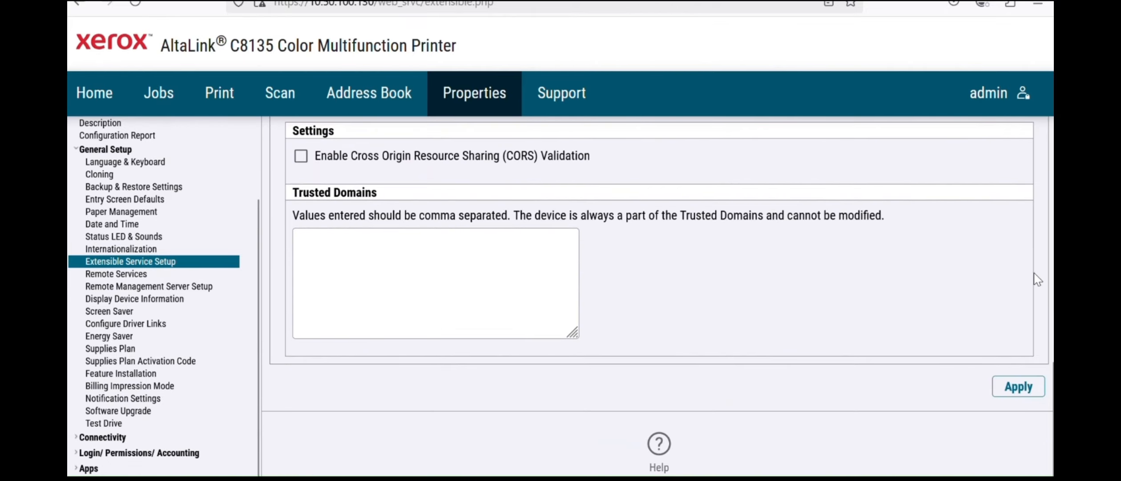
pyautogui.scroll(-1, 623, 338)
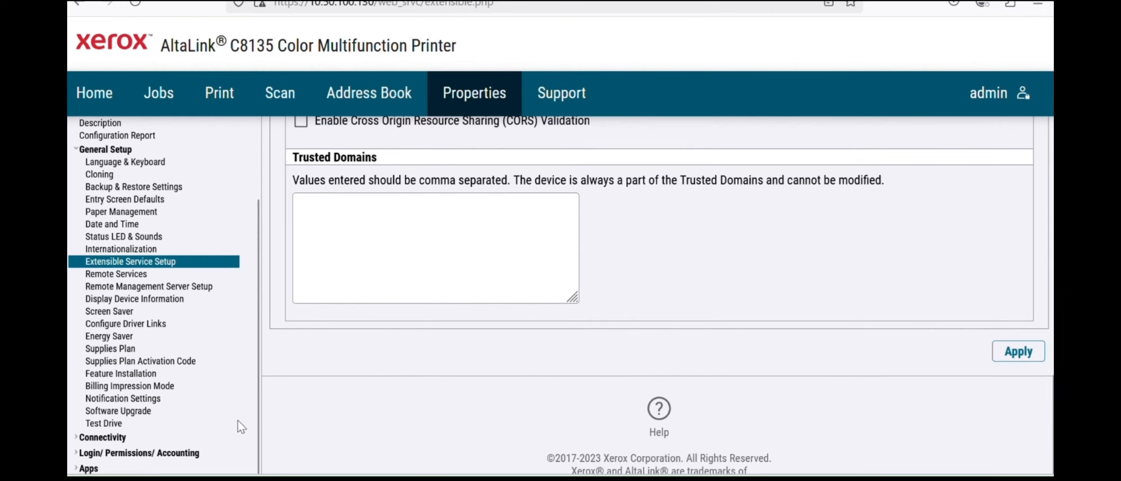
pyautogui.click(89, 468)
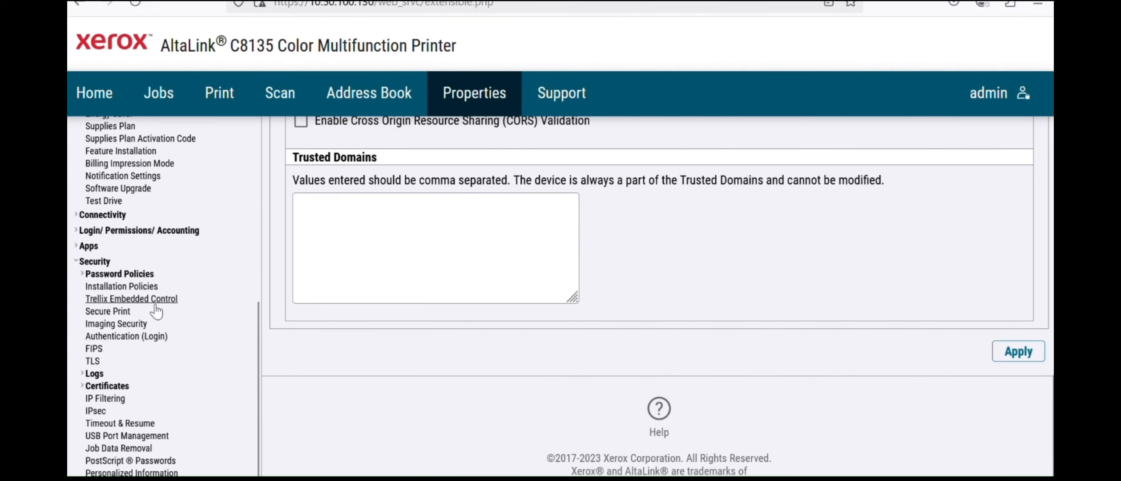
pyautogui.click(125, 336)
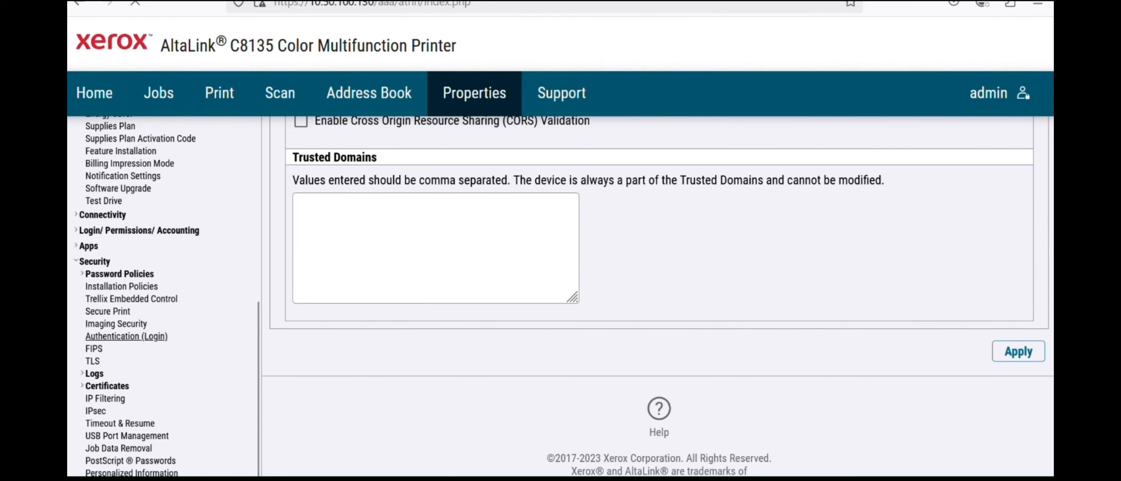
pyautogui.moveTo(695, 478)
pyautogui.click(692, 436)
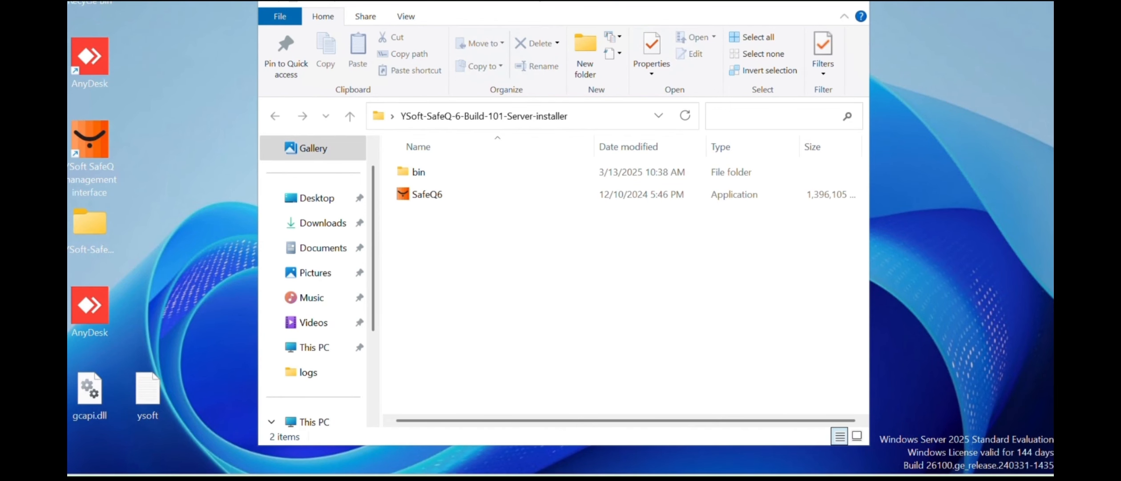
# - Bring Edge with the SafeQ terminal installation log back to the front
pyautogui.moveTo(680, 478)
pyautogui.click(609, 370)
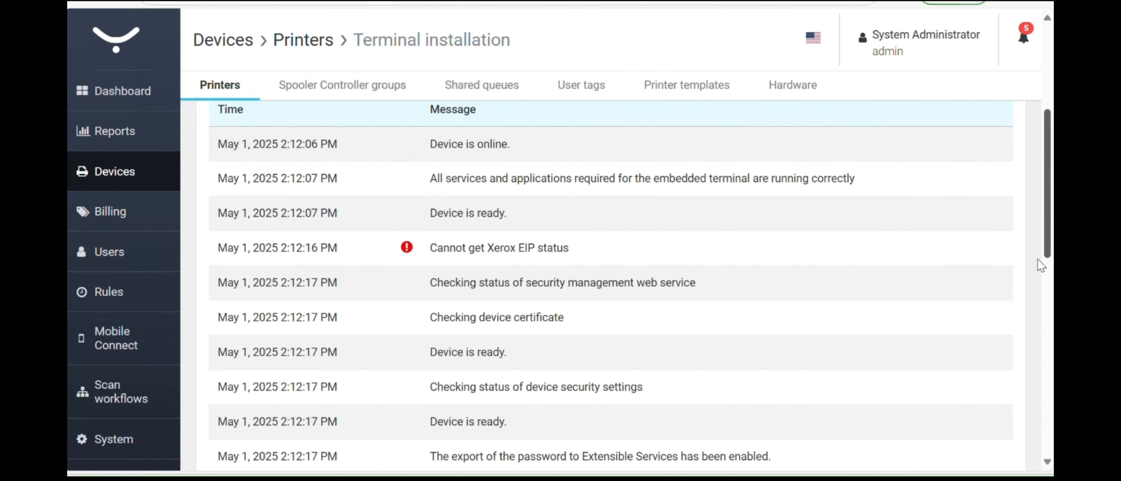
# - Scroll the log to 'Device reinstallation is complete' and return to the Printers device list
pyautogui.scroll(-6, 1038, 389)
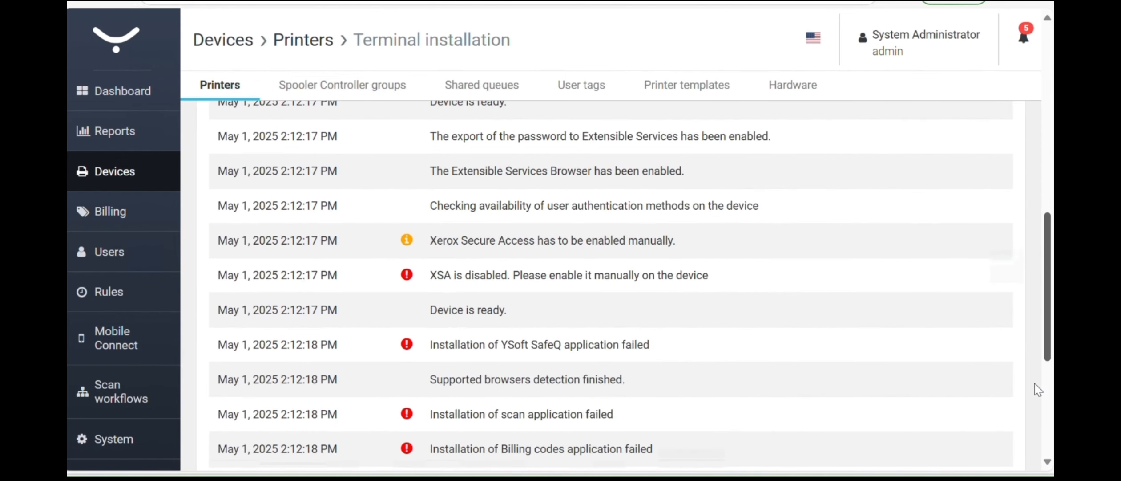
pyautogui.scroll(-5, 1038, 390)
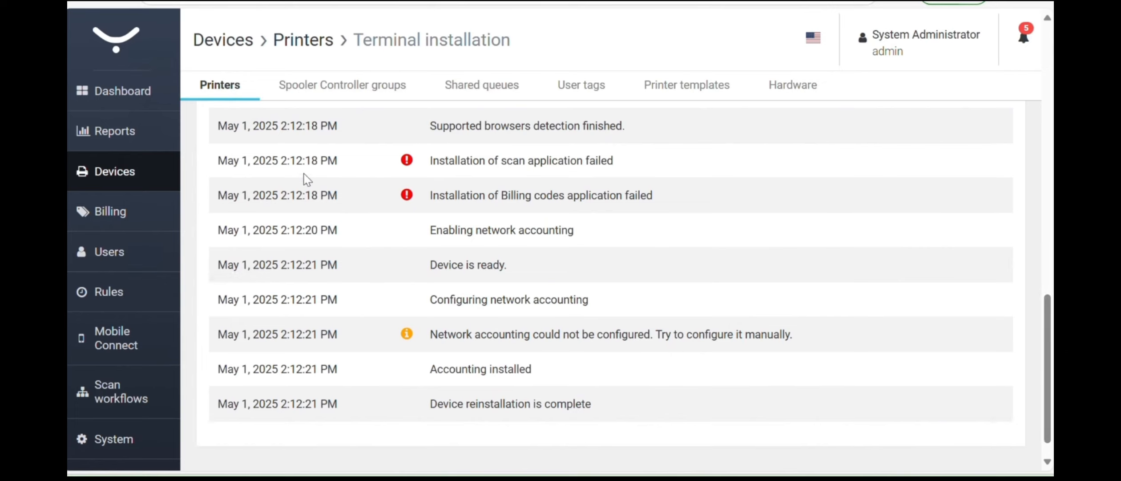
pyautogui.click(114, 182)
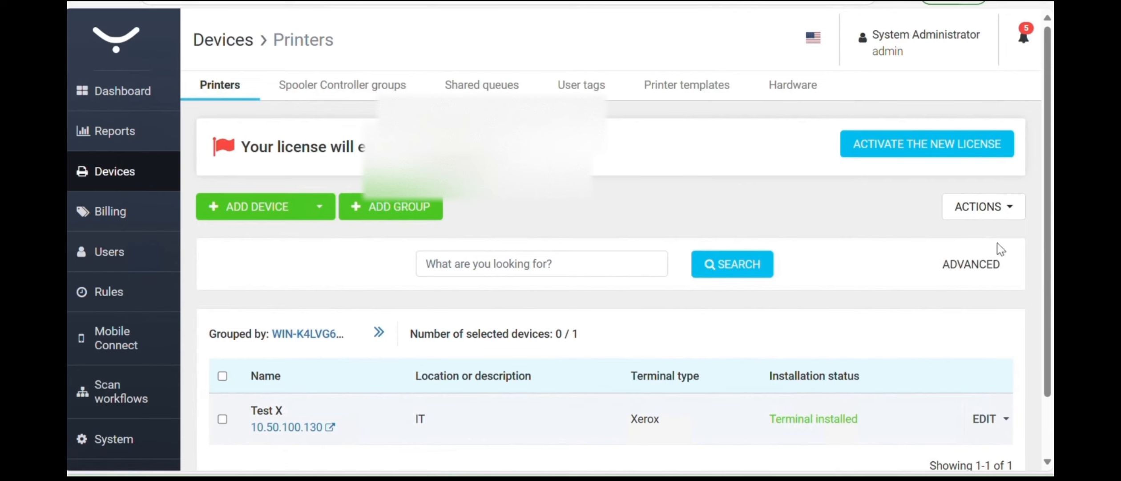
# - Choose Reinstall terminal from Test X's EDIT dropdown and watch the log start
pyautogui.scroll(-1, 1001, 249)
pyautogui.scroll(-2, 1023, 387)
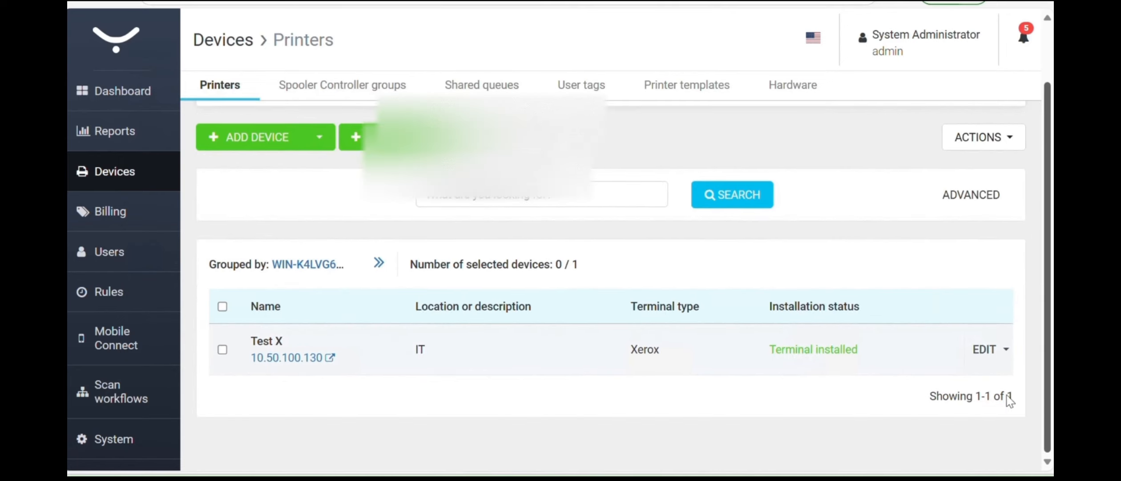
pyautogui.click(1005, 350)
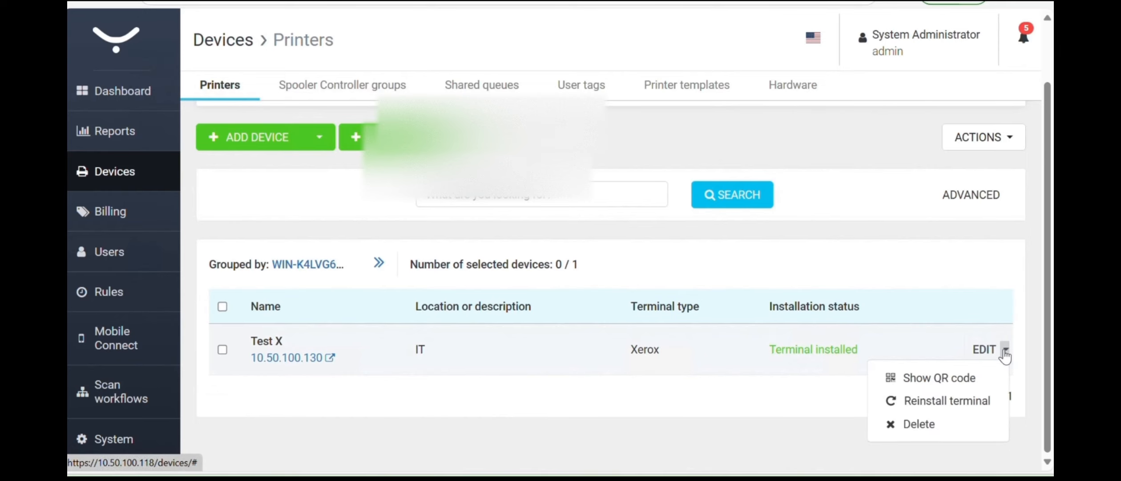
pyautogui.click(964, 402)
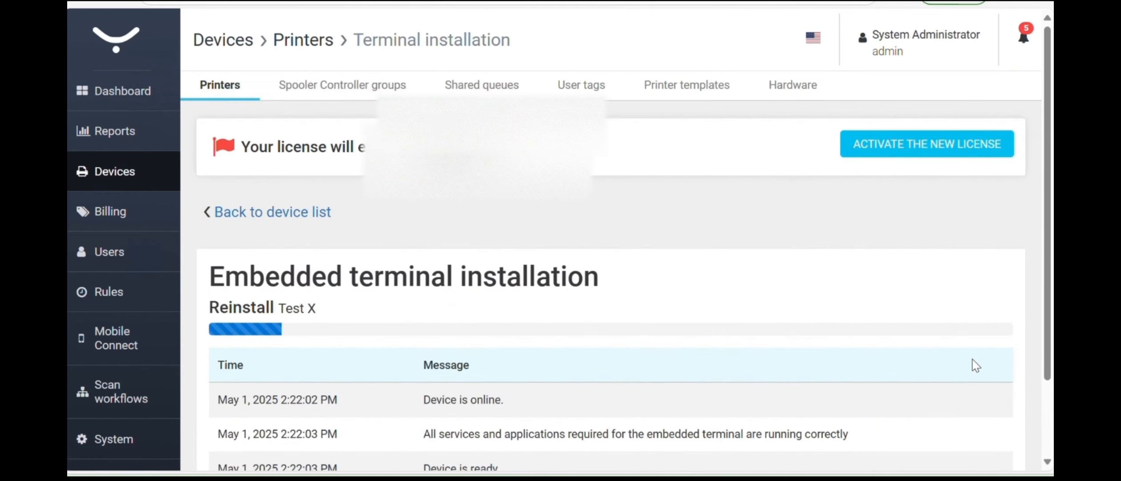
pyautogui.scroll(-2, 1047, 352)
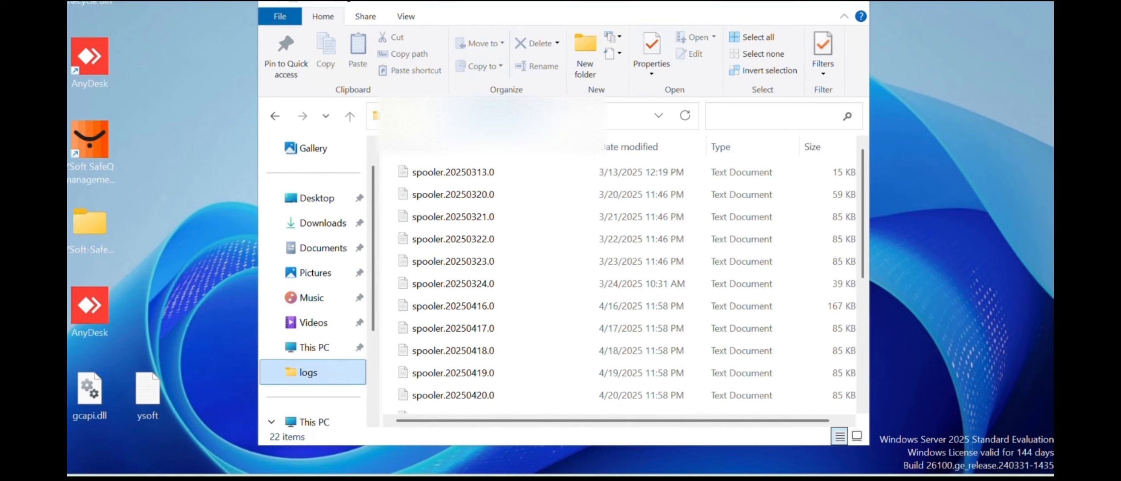
# - Browse the spooler log files in SafeQ6's FSP\logs folder, then go back up to FSP
pyautogui.click(499, 115)
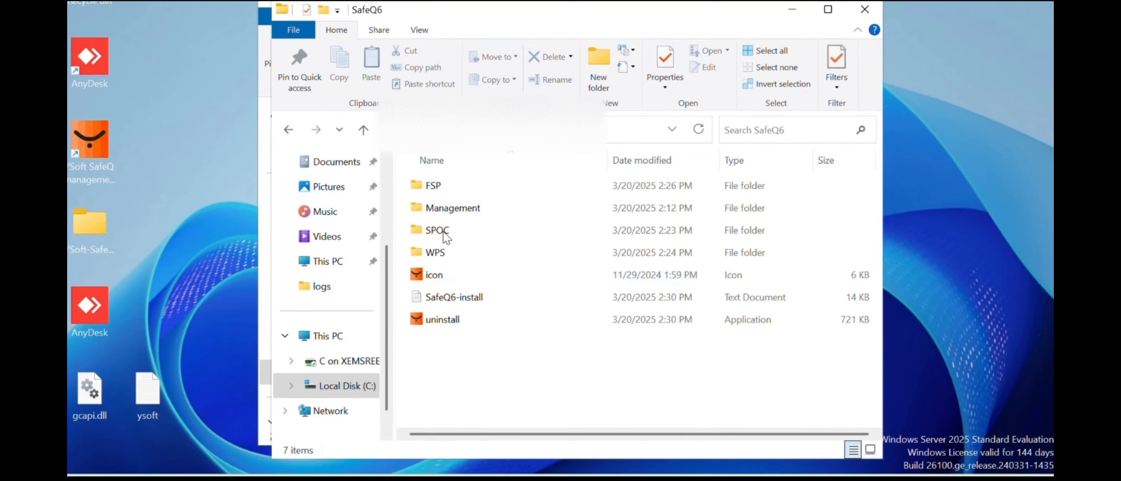
pyautogui.doubleClick(444, 191)
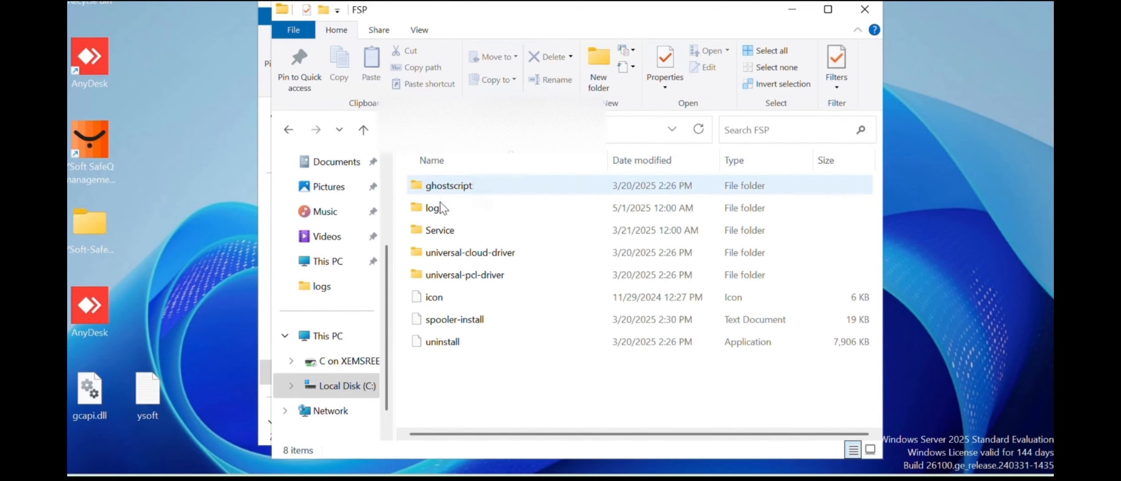
pyautogui.doubleClick(440, 209)
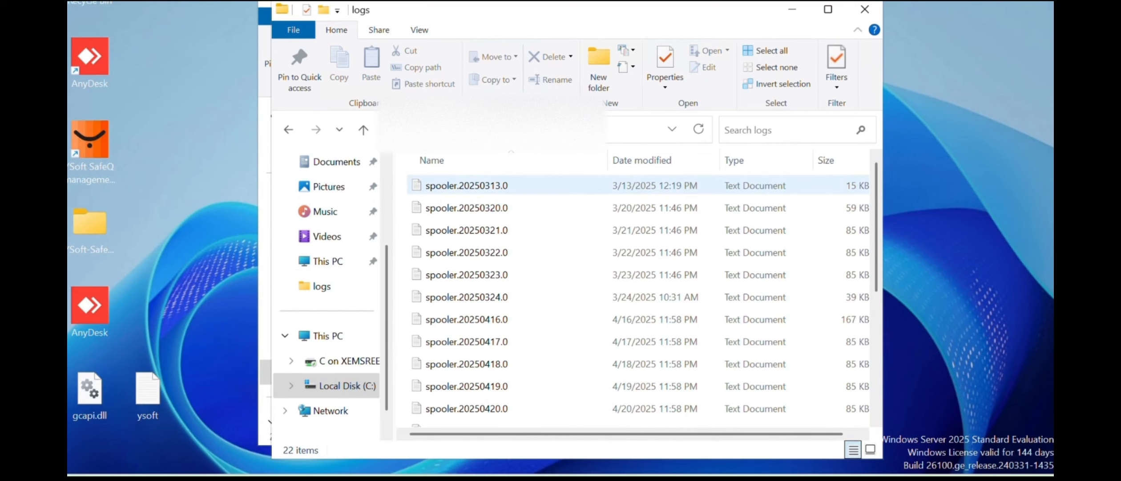
pyautogui.hotkey('alt', 'Up')
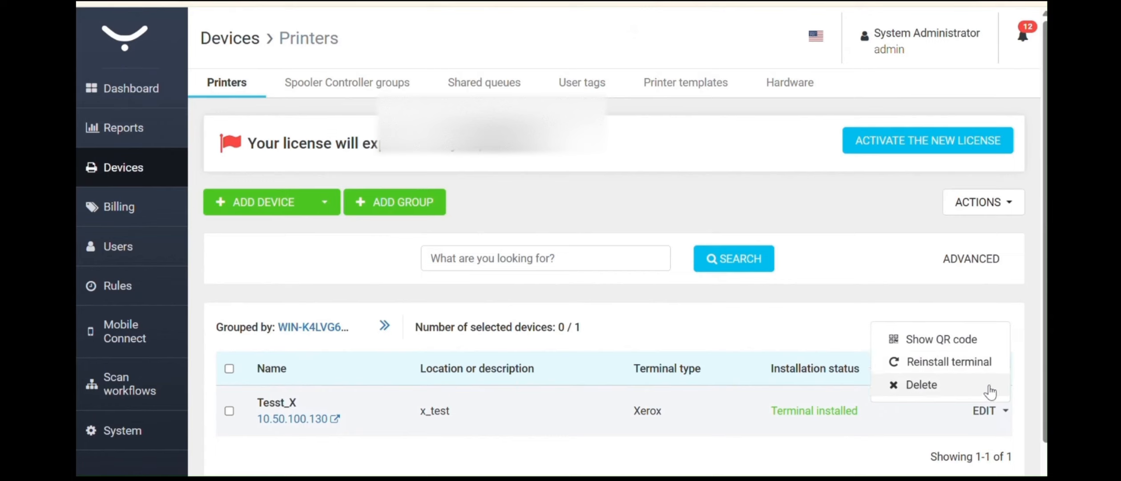
# - Dismiss Tesst_X's action menu and clear the admin password field
pyautogui.click(992, 416)
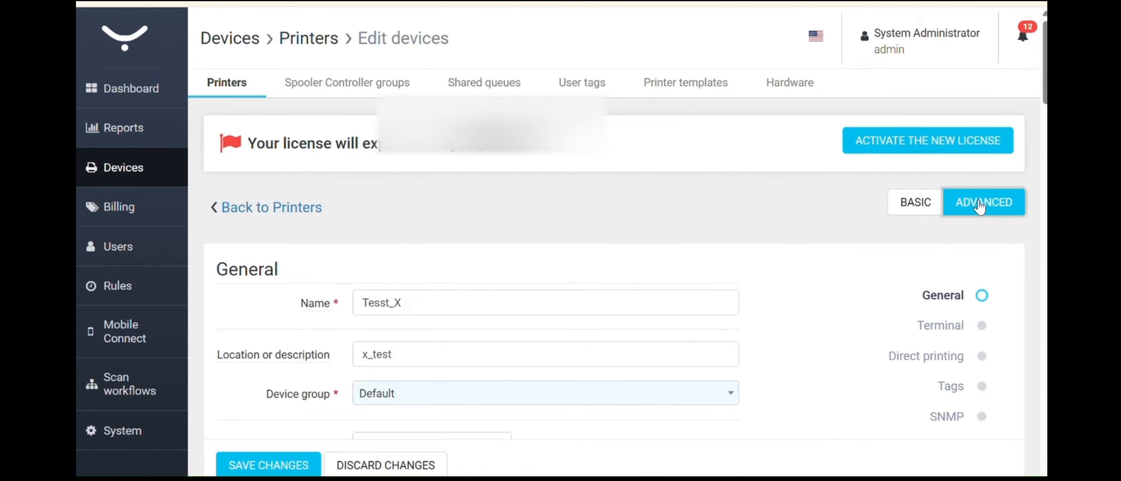
pyautogui.moveTo(1037, 83); pyautogui.dragTo(1039, 199)
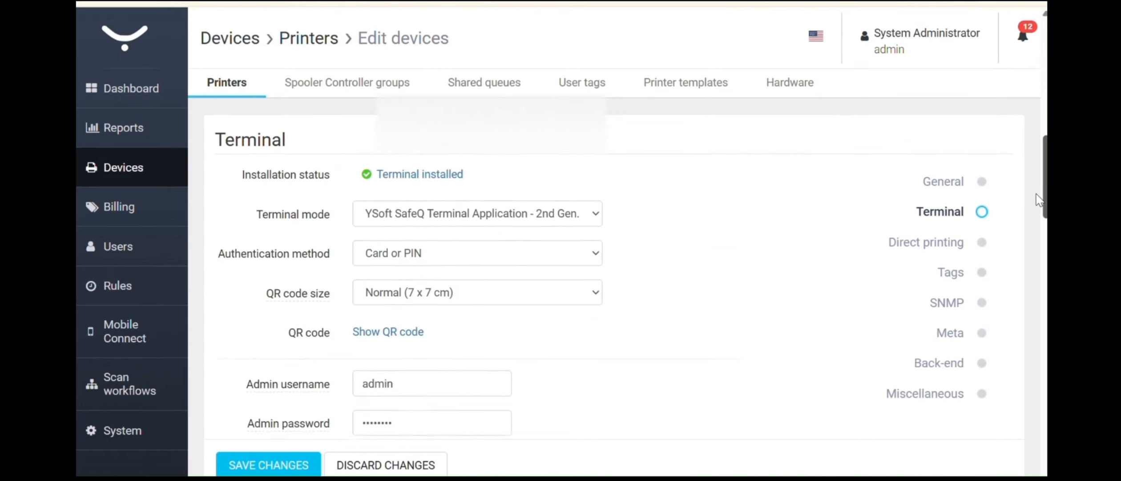
pyautogui.scroll(-8, 398, 257)
pyautogui.scroll(5, 399, 257)
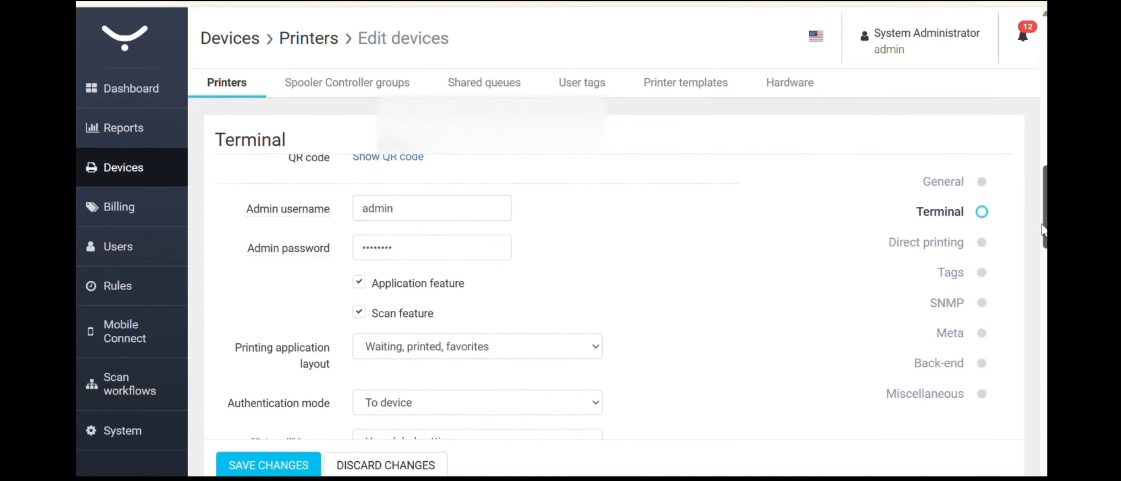
pyautogui.doubleClick(399, 258)
pyautogui.press('BackSpace')
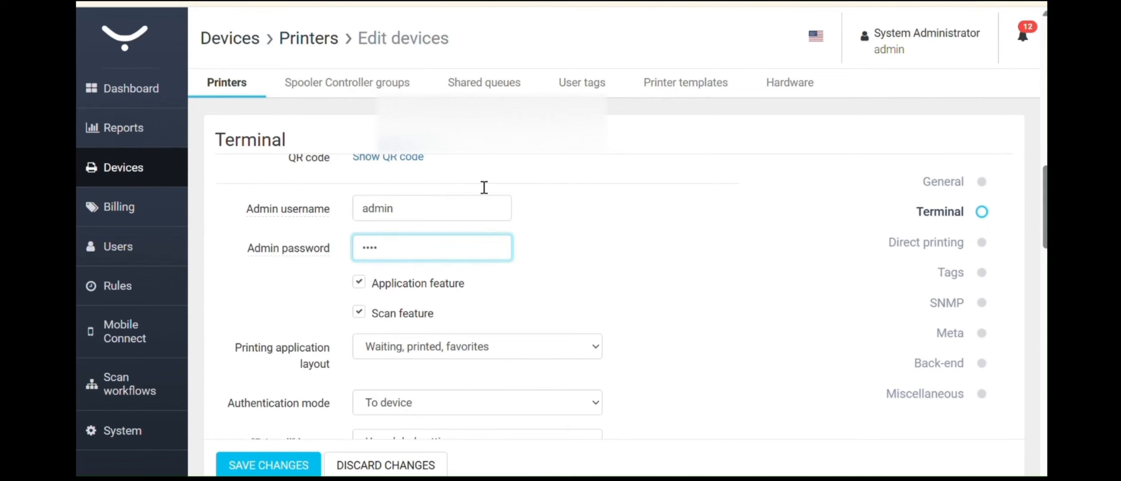
# - Replace the old SNMP privacy password with the new value
pyautogui.moveTo(1046, 178); pyautogui.dragTo(1046, 317)
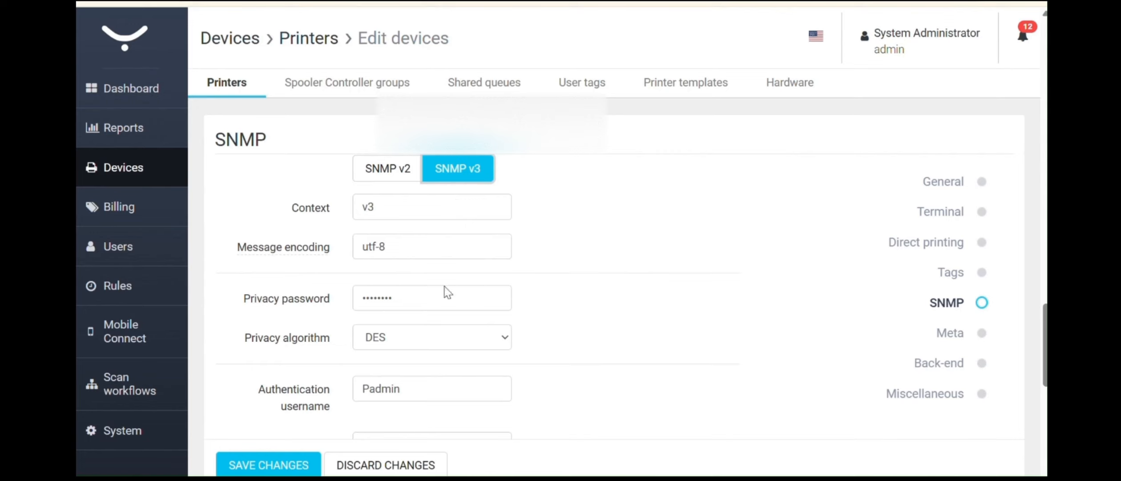
pyautogui.doubleClick(433, 301)
pyautogui.click(363, 297)
pyautogui.moveTo(423, 299); pyautogui.dragTo(347, 293)
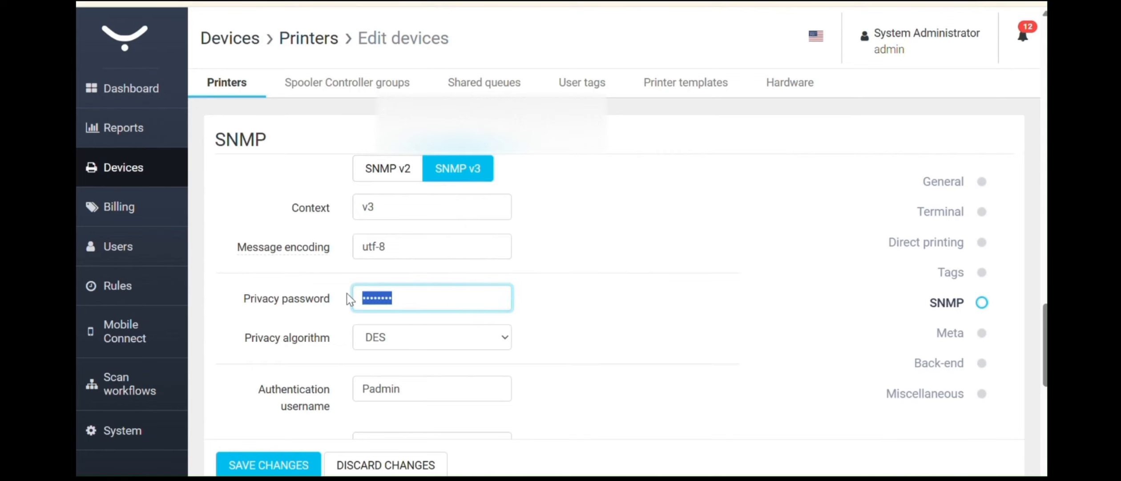
pyautogui.write('pas')
# - Replace the SNMP authentication username with the corrected username
pyautogui.scroll(-1, 1023, 312)
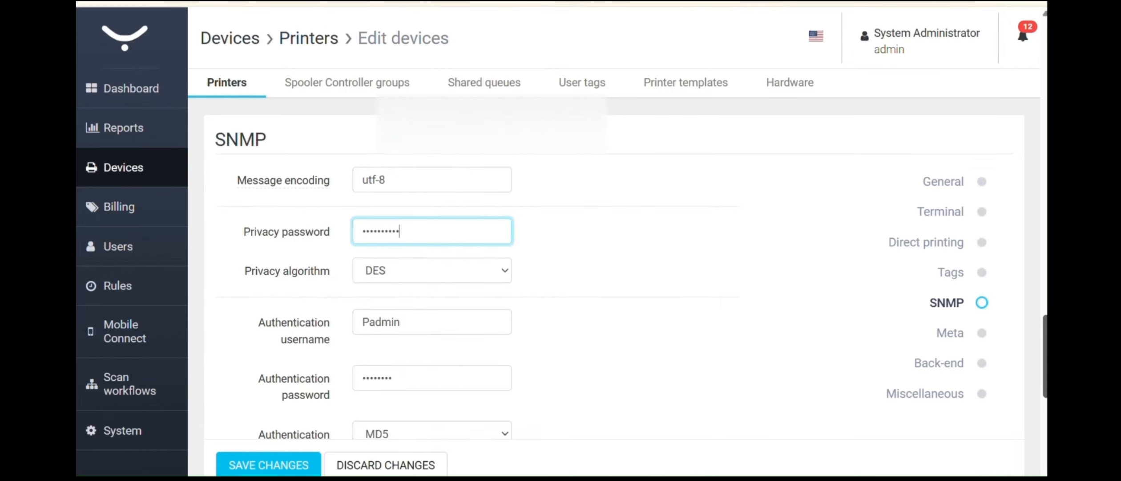
pyautogui.scroll(1, 472, 296)
pyautogui.scroll(-1, 471, 295)
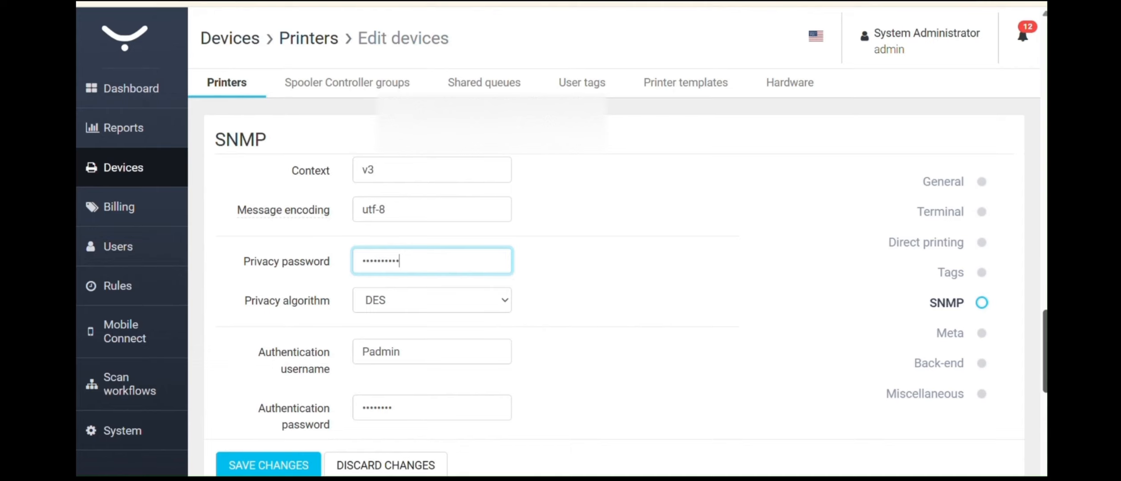
pyautogui.scroll(-2, 472, 296)
pyautogui.scroll(2, 472, 296)
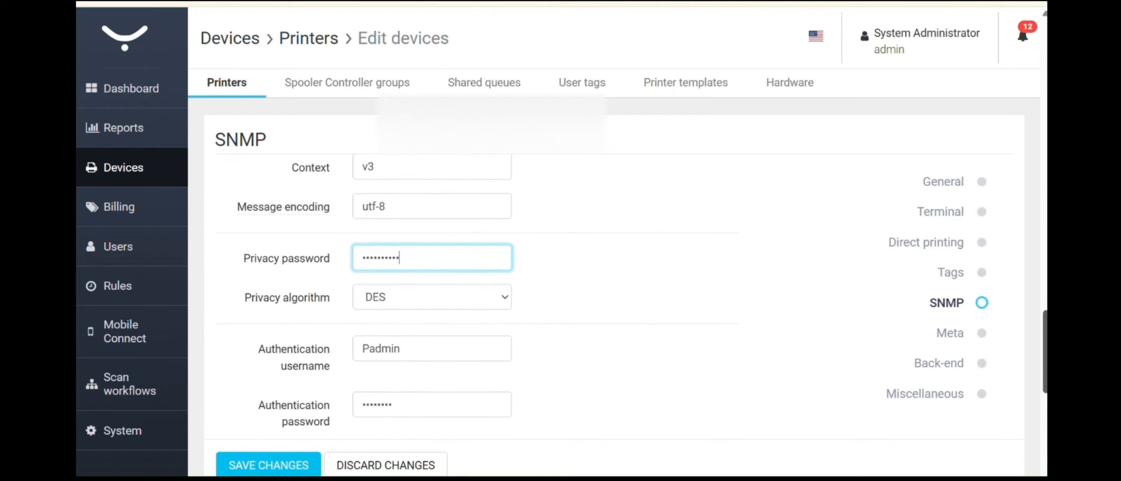
pyautogui.moveTo(403, 348); pyautogui.dragTo(307, 343)
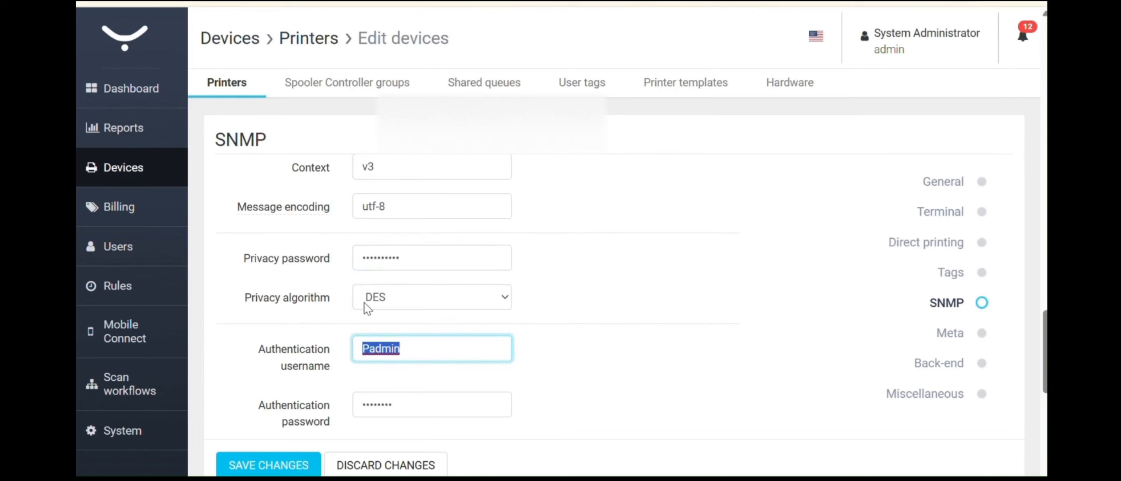
pyautogui.write('Xad')
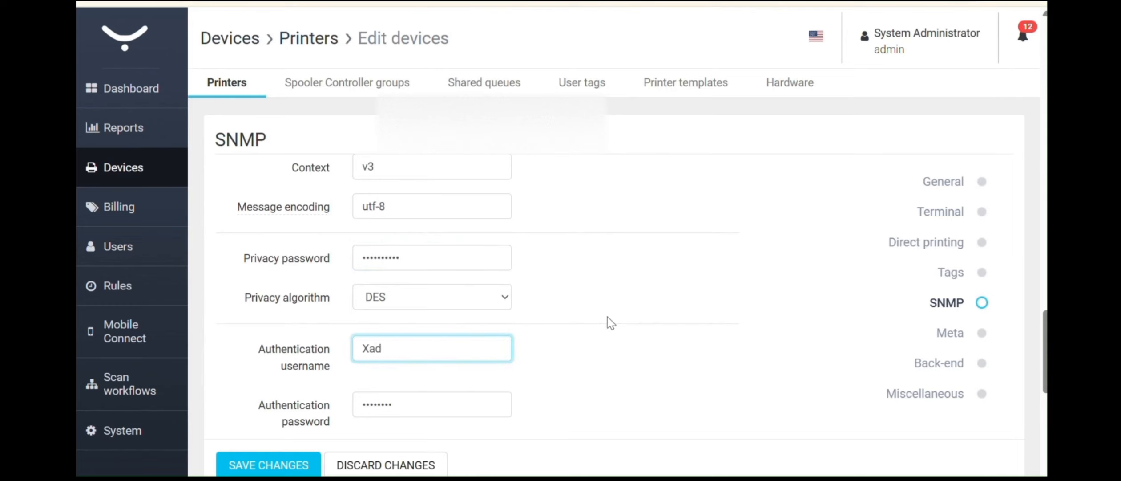
pyautogui.write('min')
# - Enter the new SNMP authentication password and save Tesst_X's changes
pyautogui.click(426, 402)
pyautogui.moveTo(428, 394); pyautogui.dragTo(332, 389)
pyautogui.write('•••••••••')
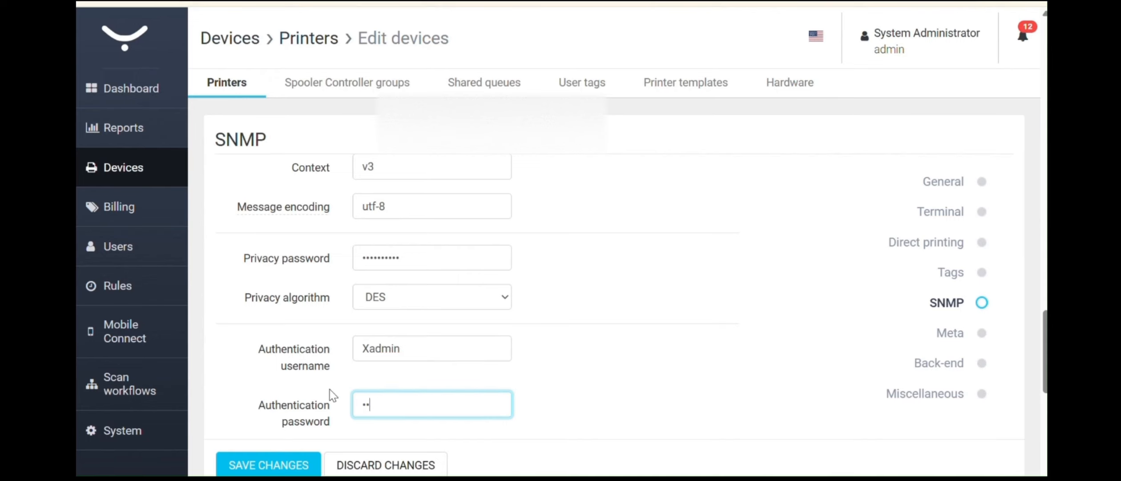
pyautogui.write('•')
pyautogui.press('Tab')
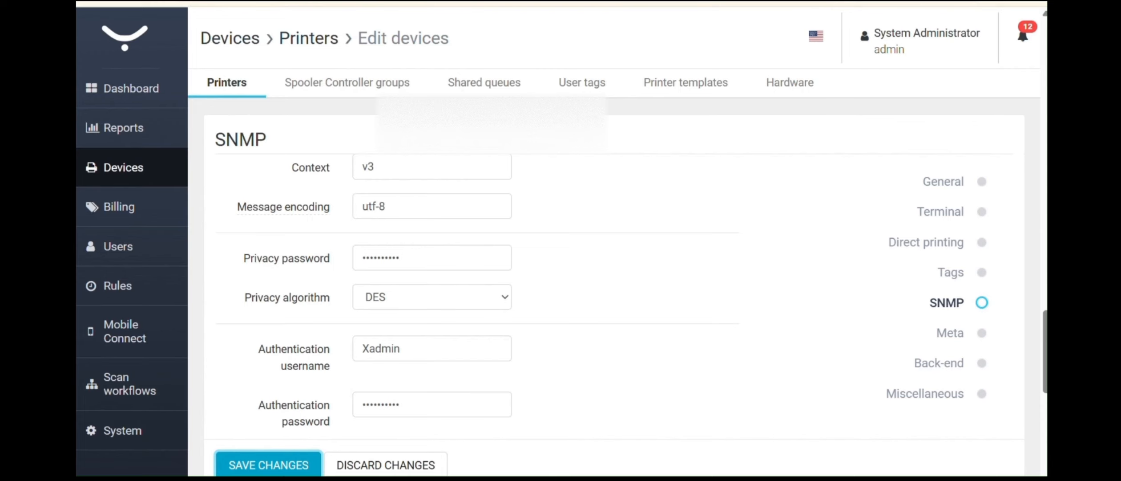
pyautogui.press('Return')
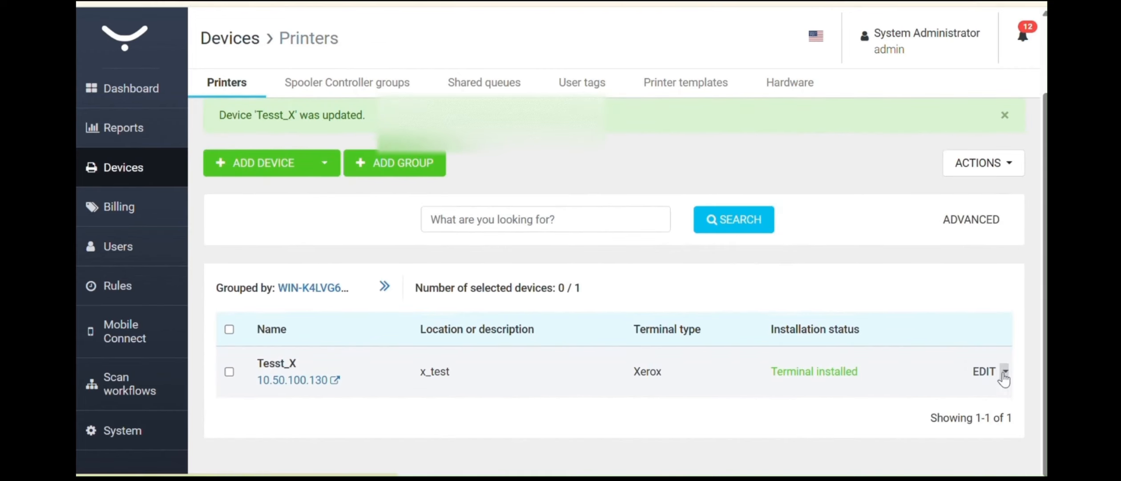
pyautogui.click(1005, 376)
# - Reinstall the terminal on Tesst_X and follow the log until reinstallation completes
pyautogui.click(941, 423)
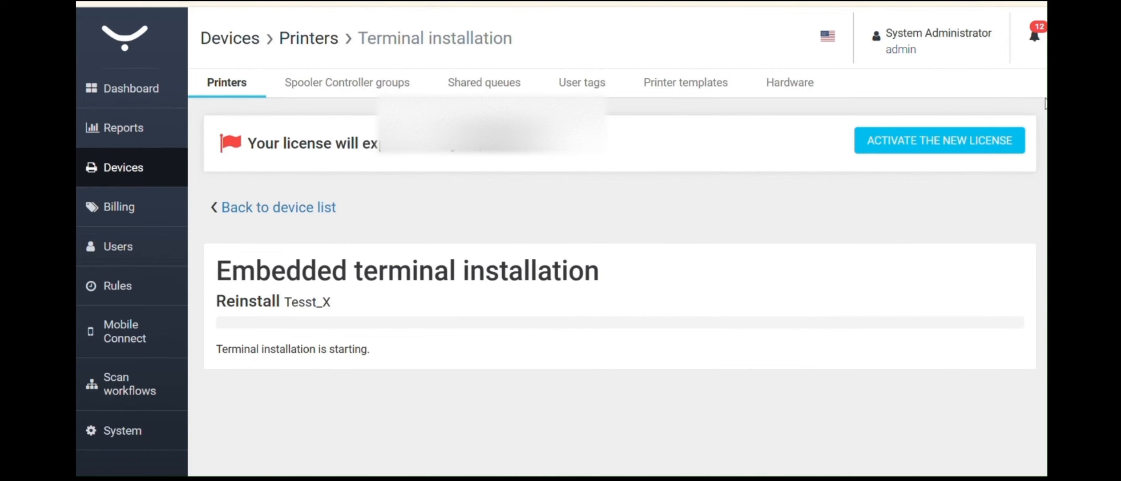
pyautogui.scroll(-2, 1046, 89)
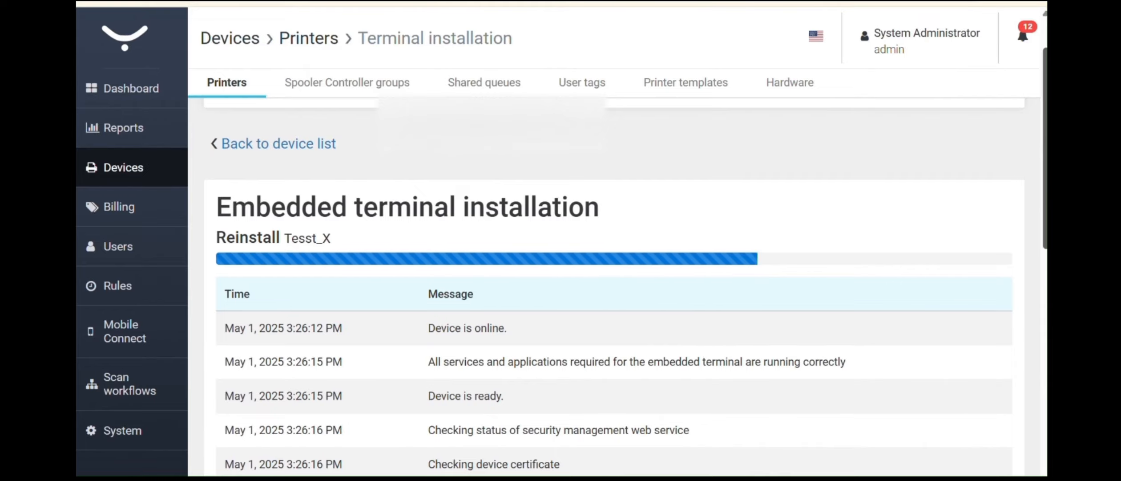
pyautogui.scroll(-10, 614, 287)
pyautogui.scroll(5, 614, 287)
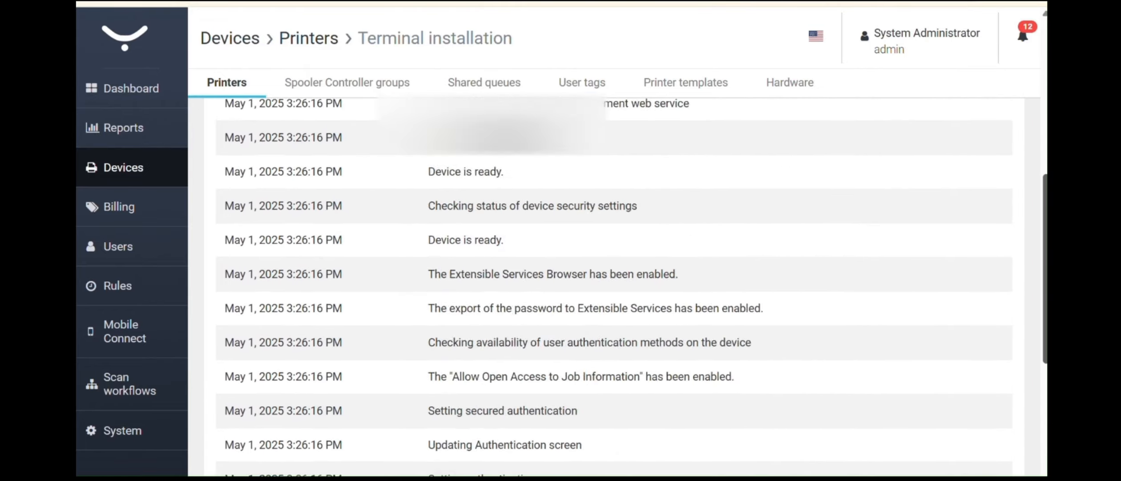
pyautogui.scroll(-5, 614, 287)
pyautogui.scroll(10, 614, 287)
pyautogui.scroll(-12, 614, 287)
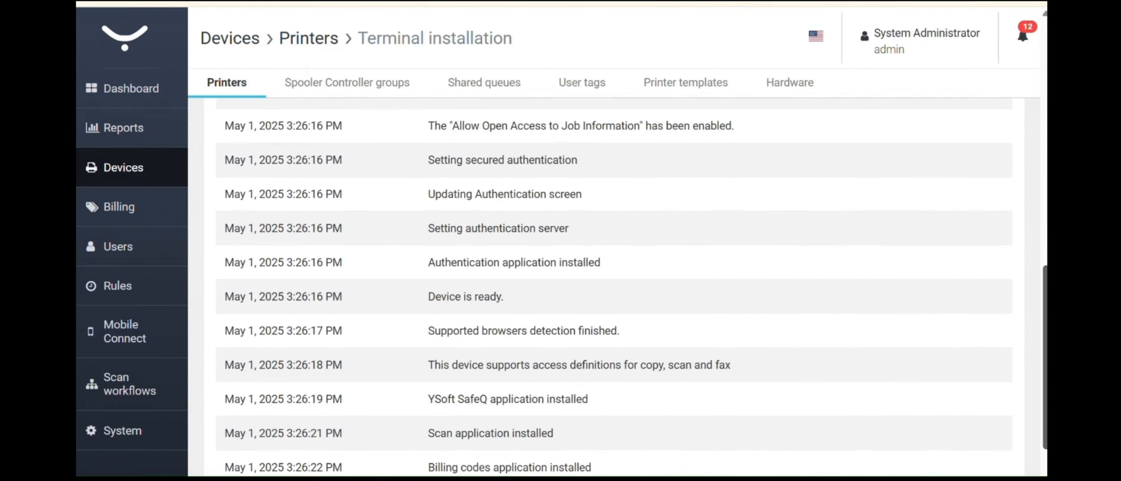
pyautogui.scroll(-2, 614, 287)
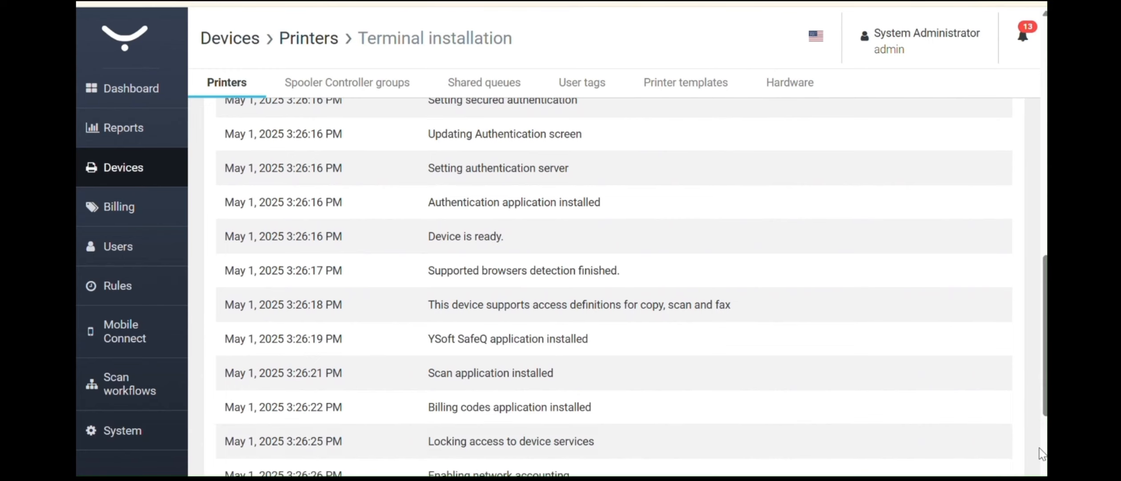
pyautogui.scroll(-5, 614, 287)
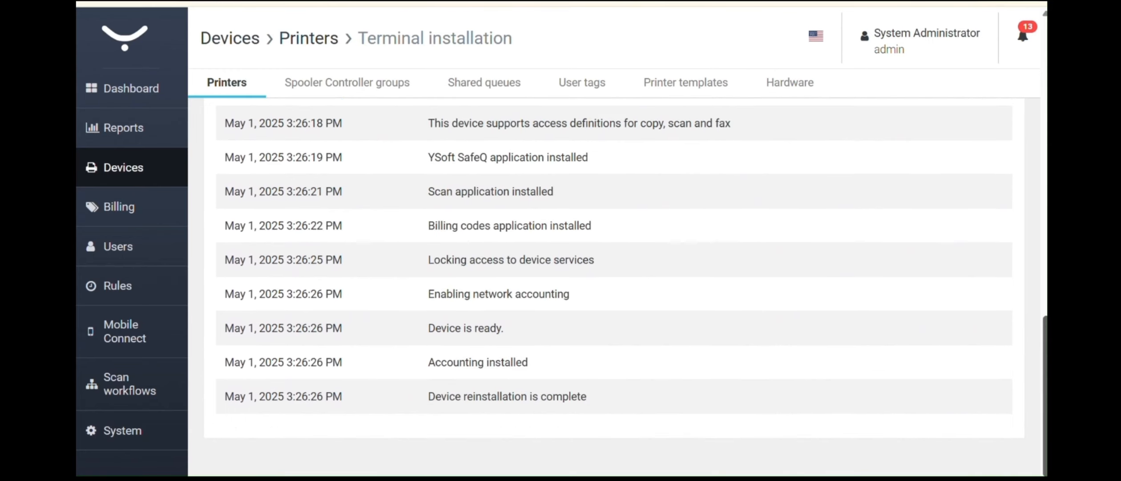
pyautogui.moveTo(632, 405); pyautogui.dragTo(439, 223)
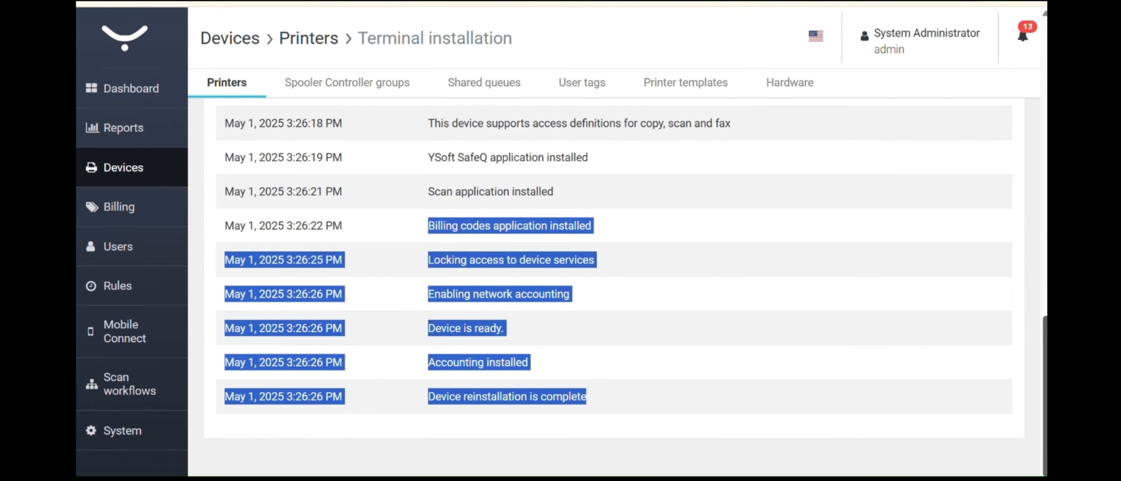
pyautogui.scroll(15, 614, 287)
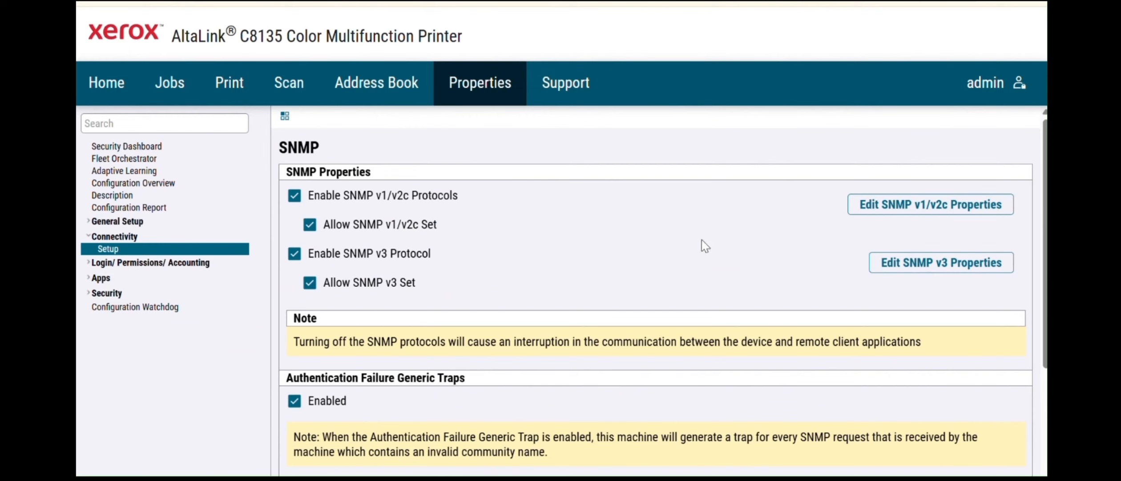
pyautogui.scroll(-3, 703, 240)
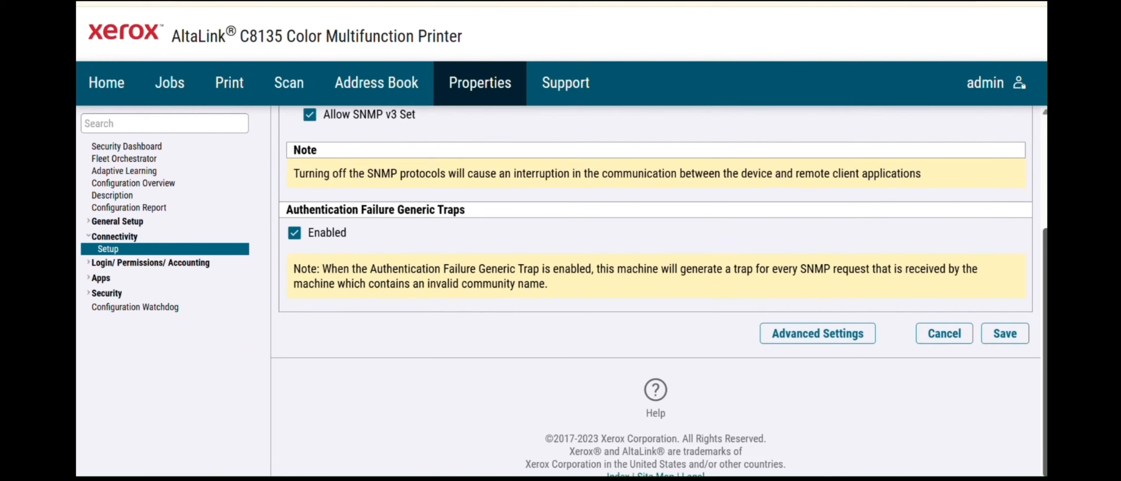
# - Enable the Support > Remote Control Panel for Admin Only, save, and start a remote session
pyautogui.scroll(3, 944, 332)
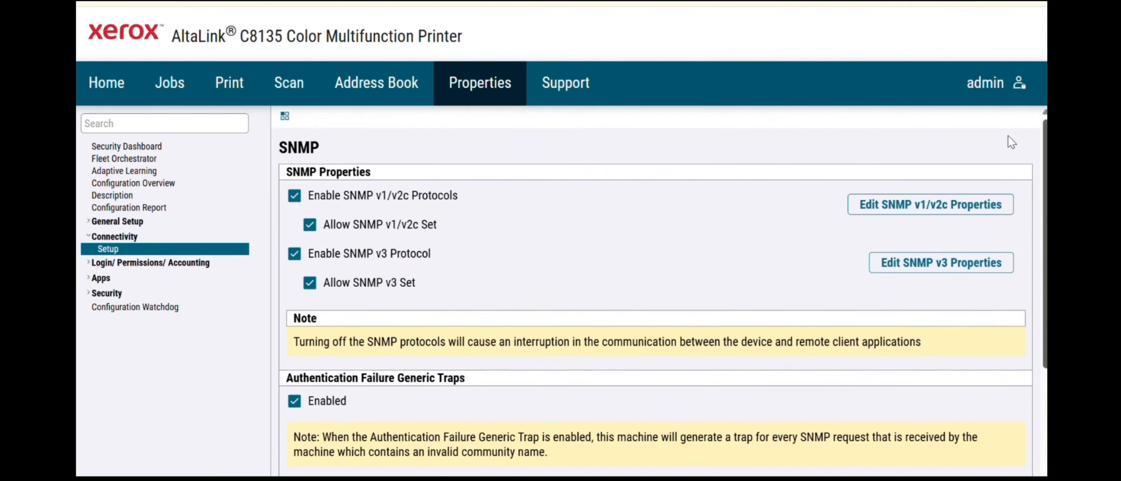
pyautogui.click(587, 92)
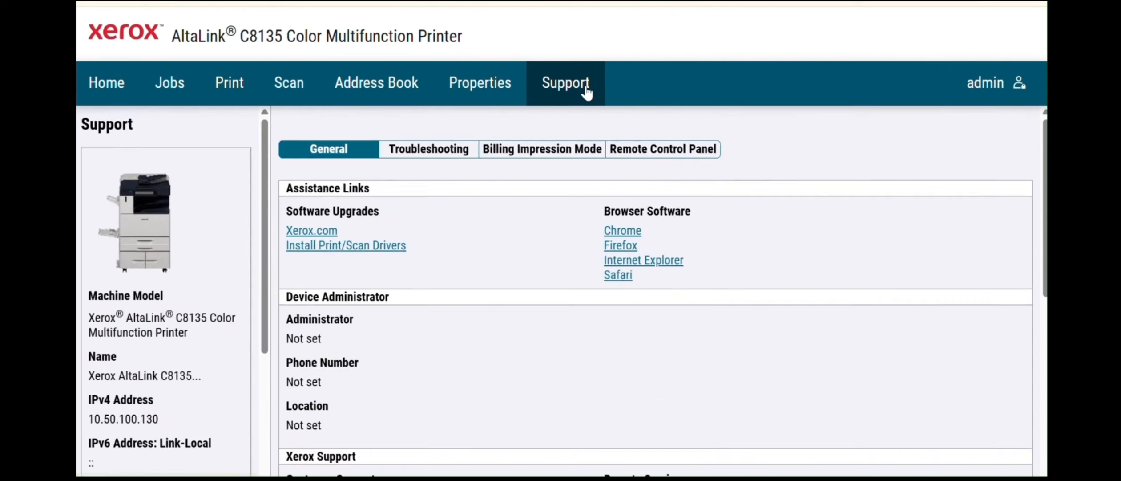
pyautogui.click(668, 151)
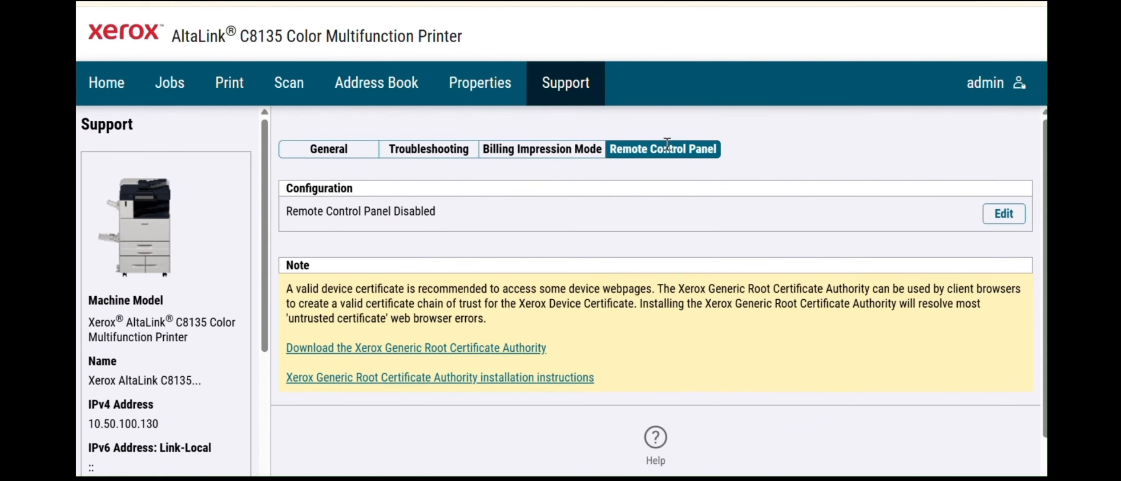
pyautogui.click(1007, 220)
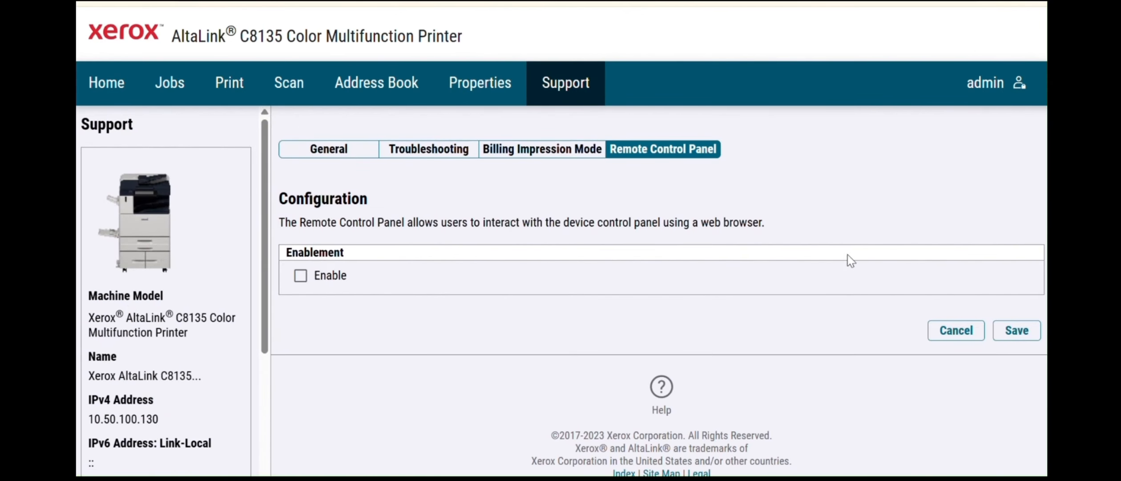
pyautogui.click(301, 275)
pyautogui.scroll(-5, 654, 289)
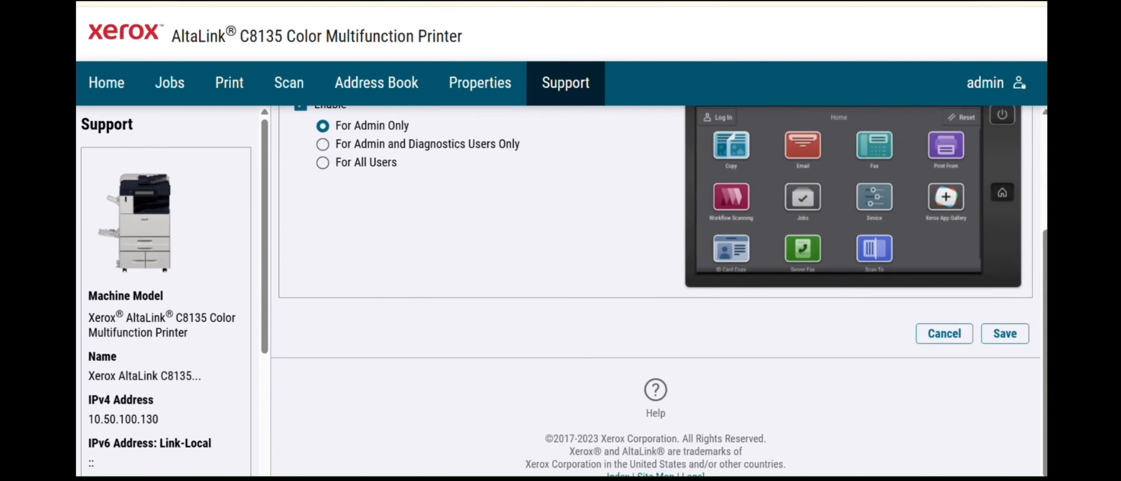
pyautogui.click(998, 339)
pyautogui.scroll(-5, 1014, 330)
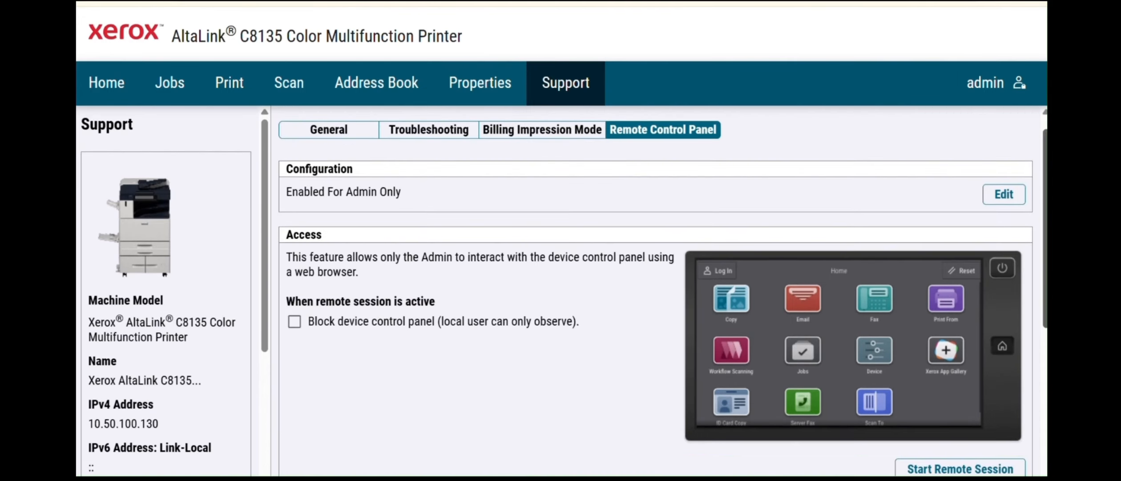
pyautogui.click(940, 185)
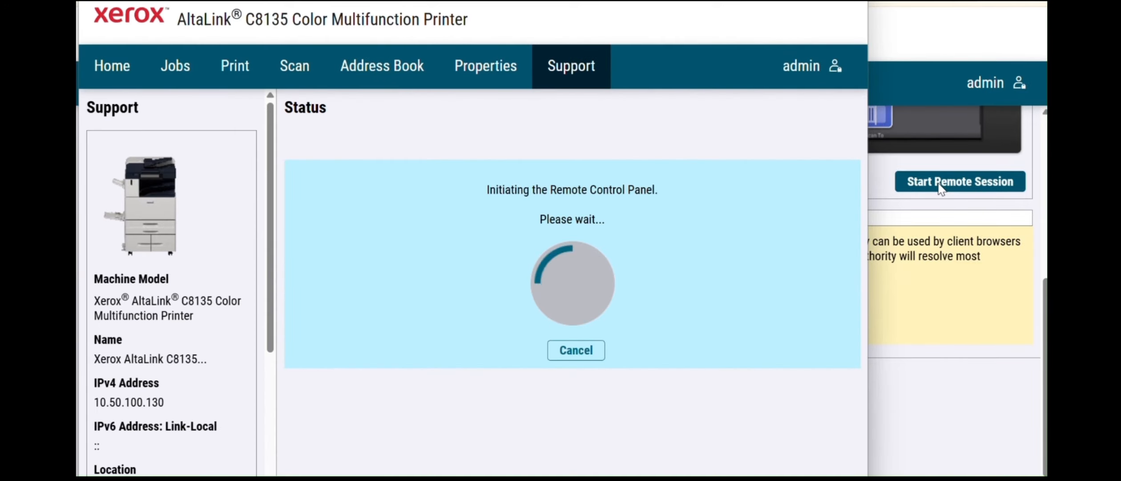
# - Dismiss the remote connection, Tray 2 paper and card reader notices on the remote panel
pyautogui.moveTo(736, 0); pyautogui.dragTo(757, 0)
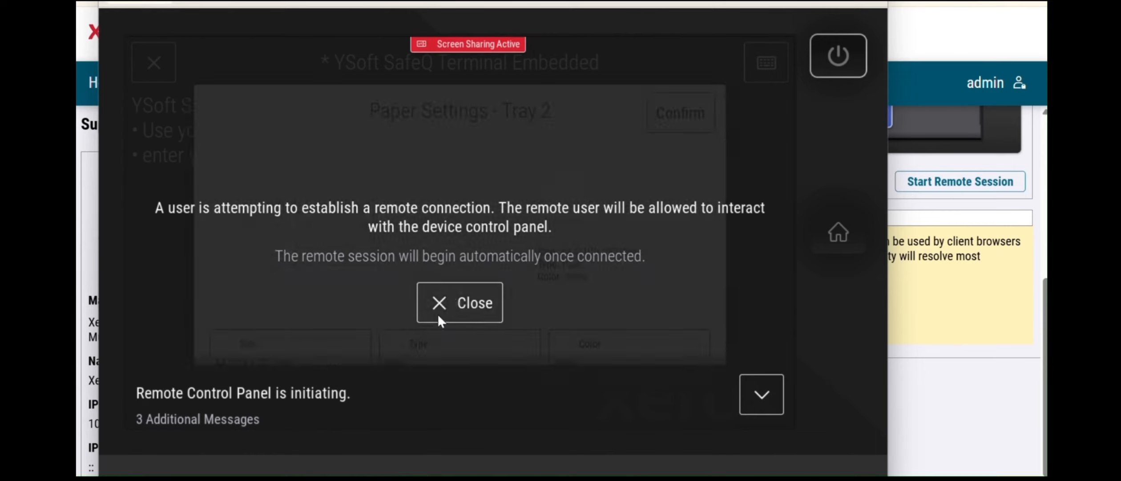
pyautogui.click(439, 316)
pyautogui.click(692, 114)
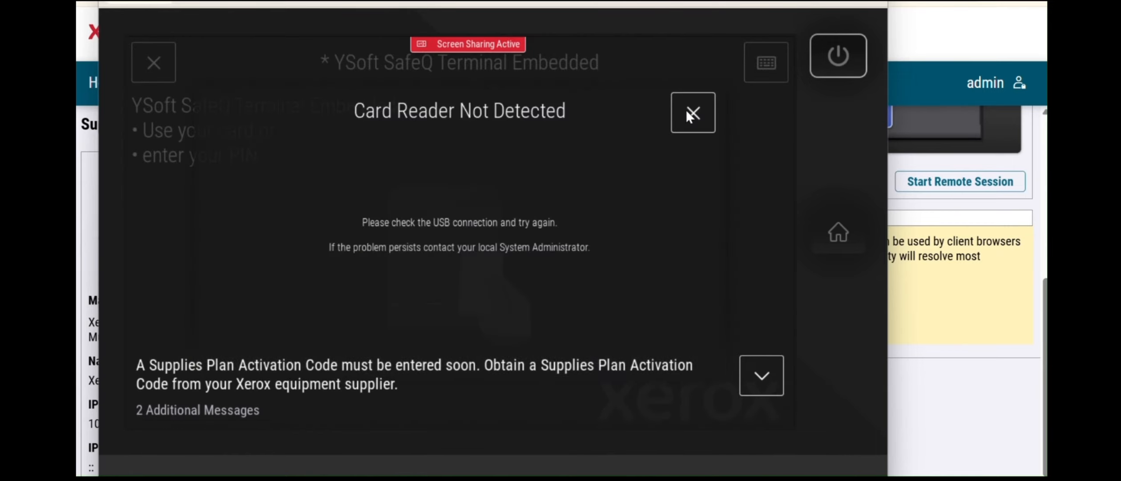
pyautogui.click(690, 111)
# - Sign in with the SafeQ PIN, then dismiss the paper jam and supplies plan notices
pyautogui.click(755, 66)
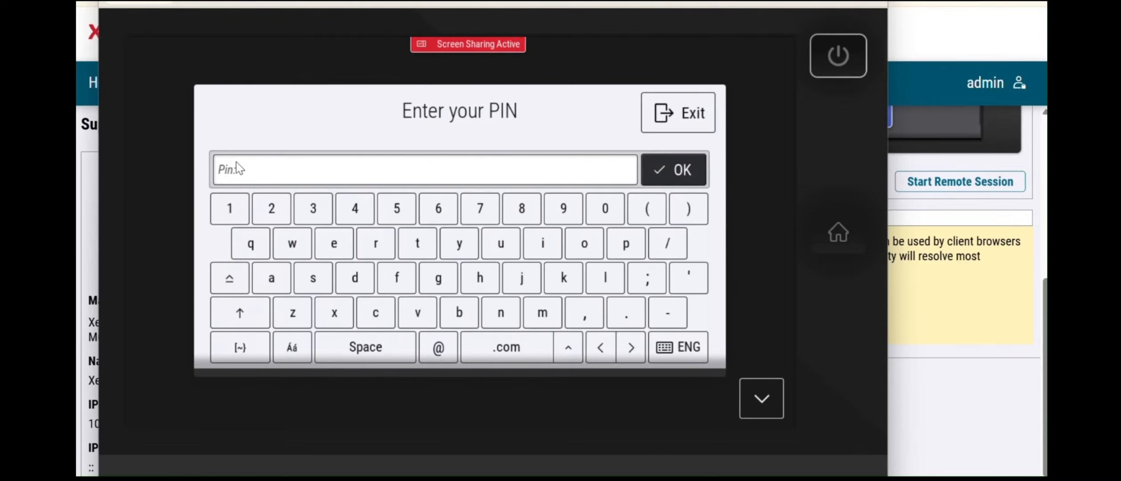
pyautogui.write('***')
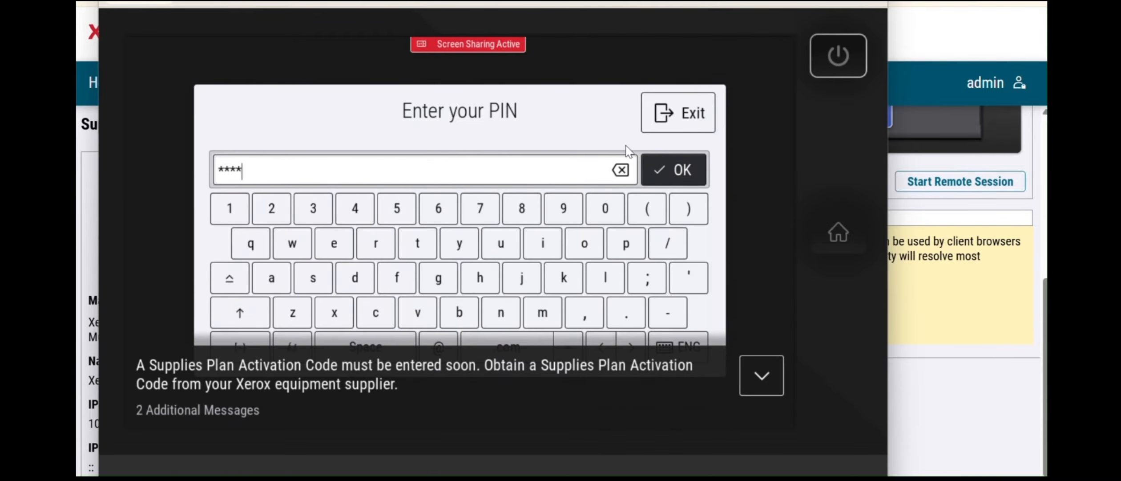
pyautogui.click(664, 176)
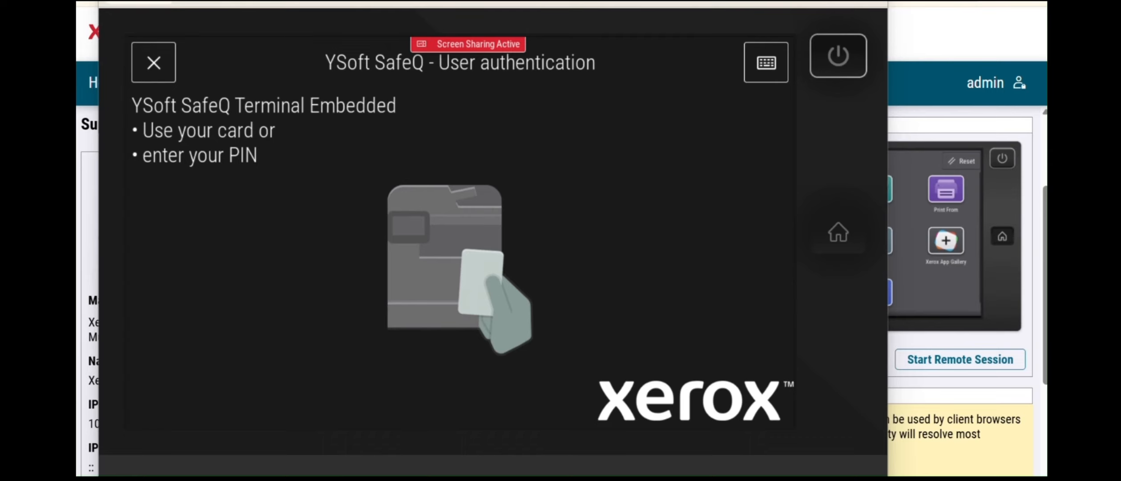
pyautogui.click(770, 58)
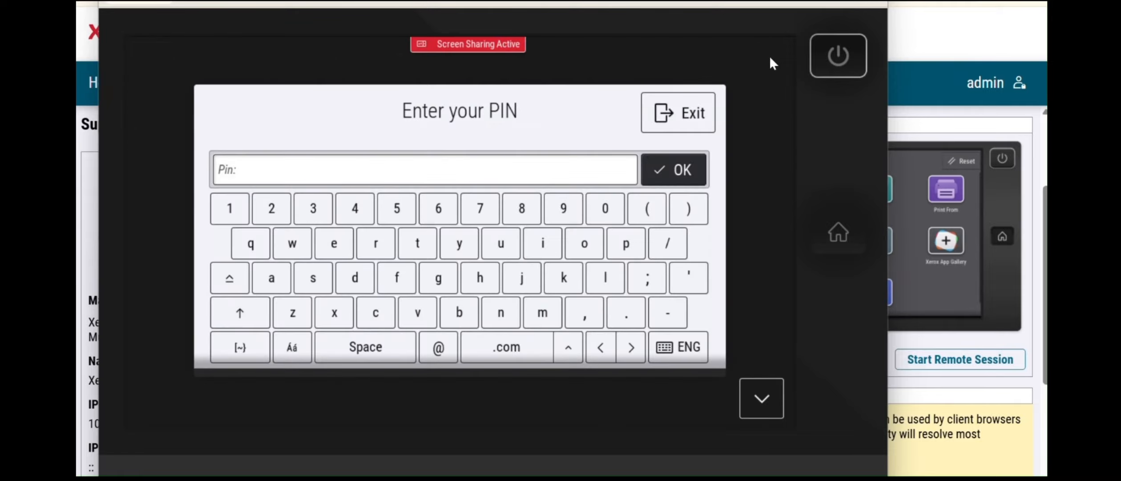
pyautogui.write('****')
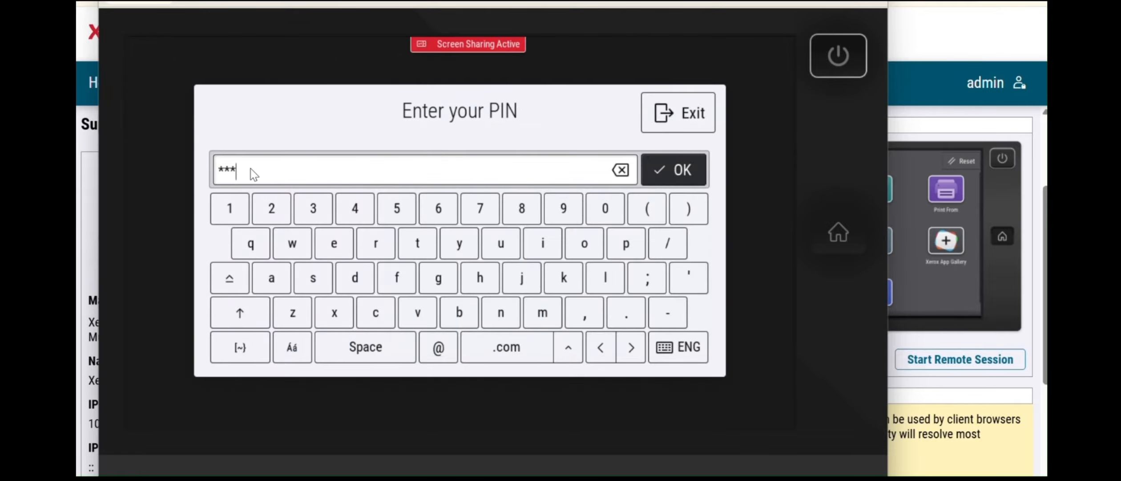
pyautogui.click(680, 180)
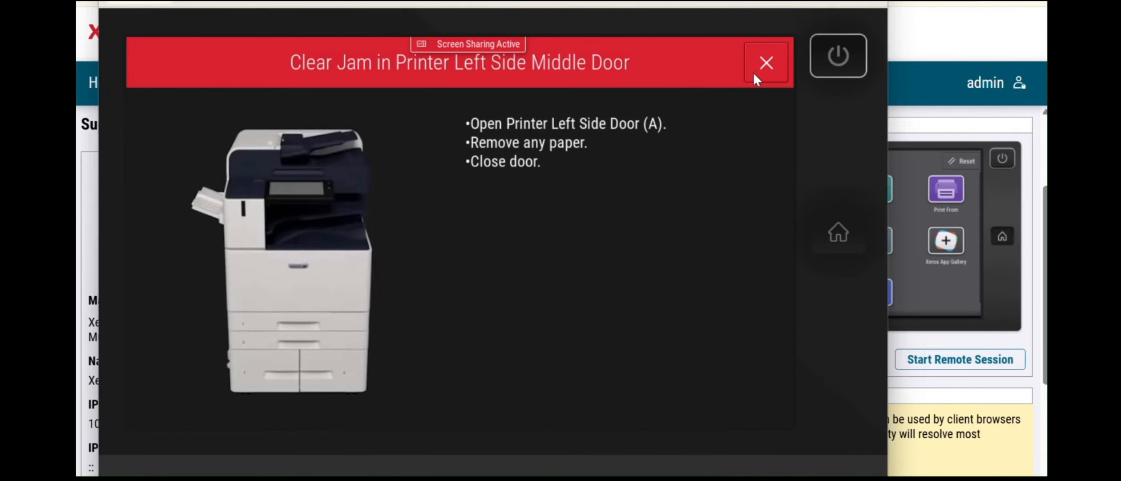
pyautogui.click(756, 70)
pyautogui.click(693, 114)
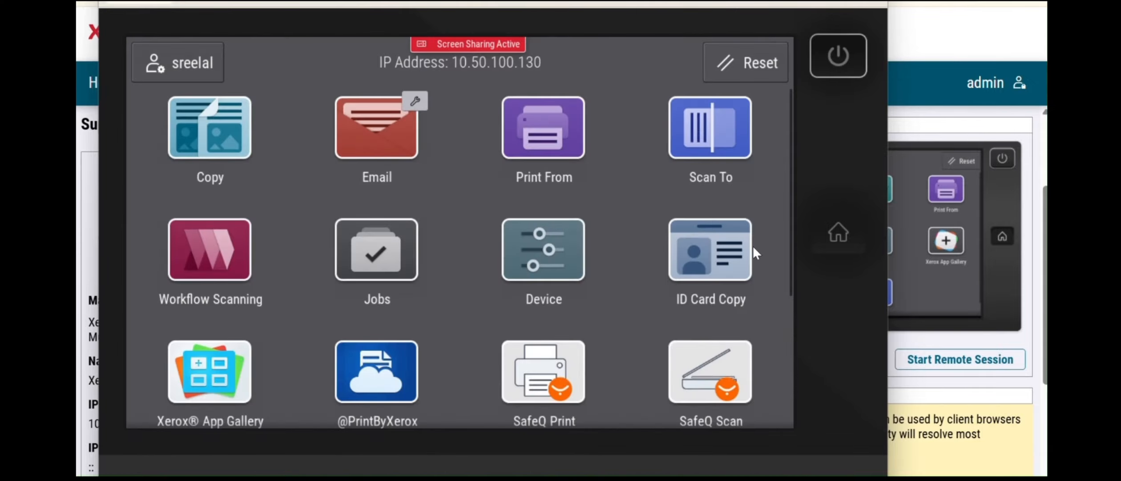